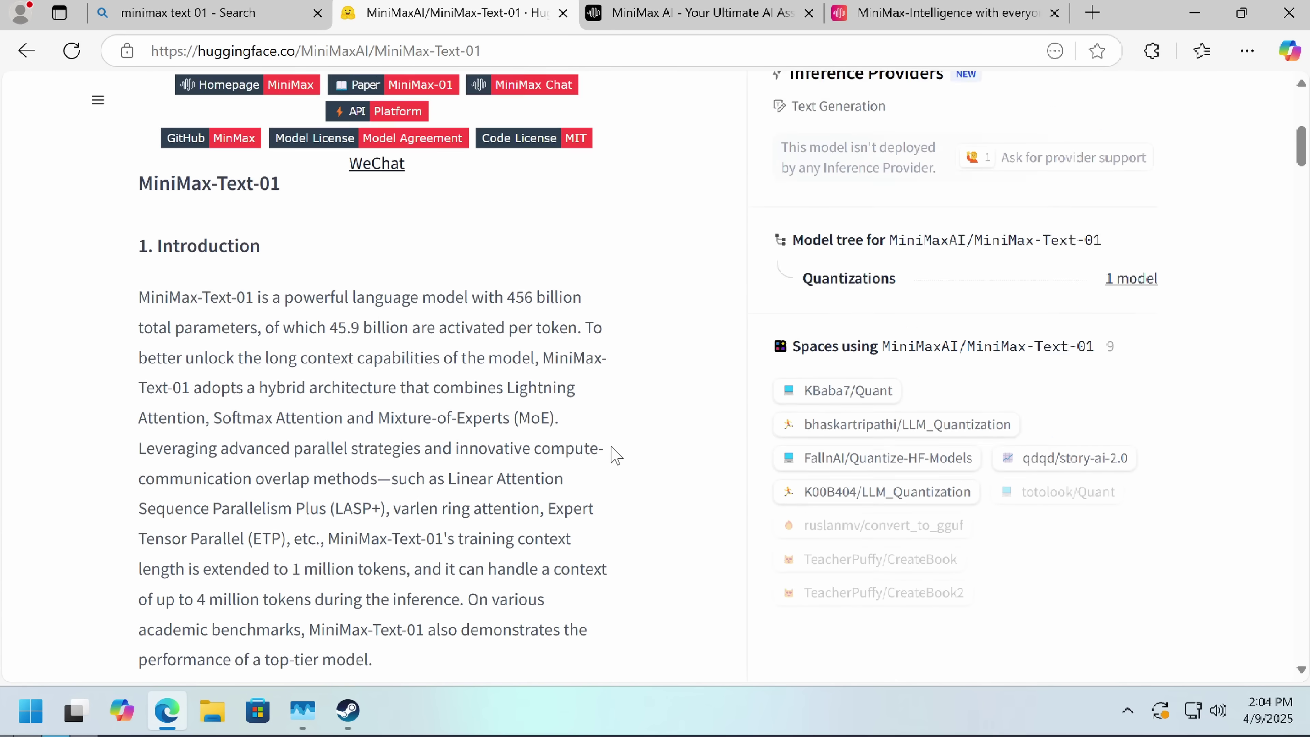
# Scroll up and down through the currently open page to review its contents.
pyautogui.scroll(4, 614, 454)
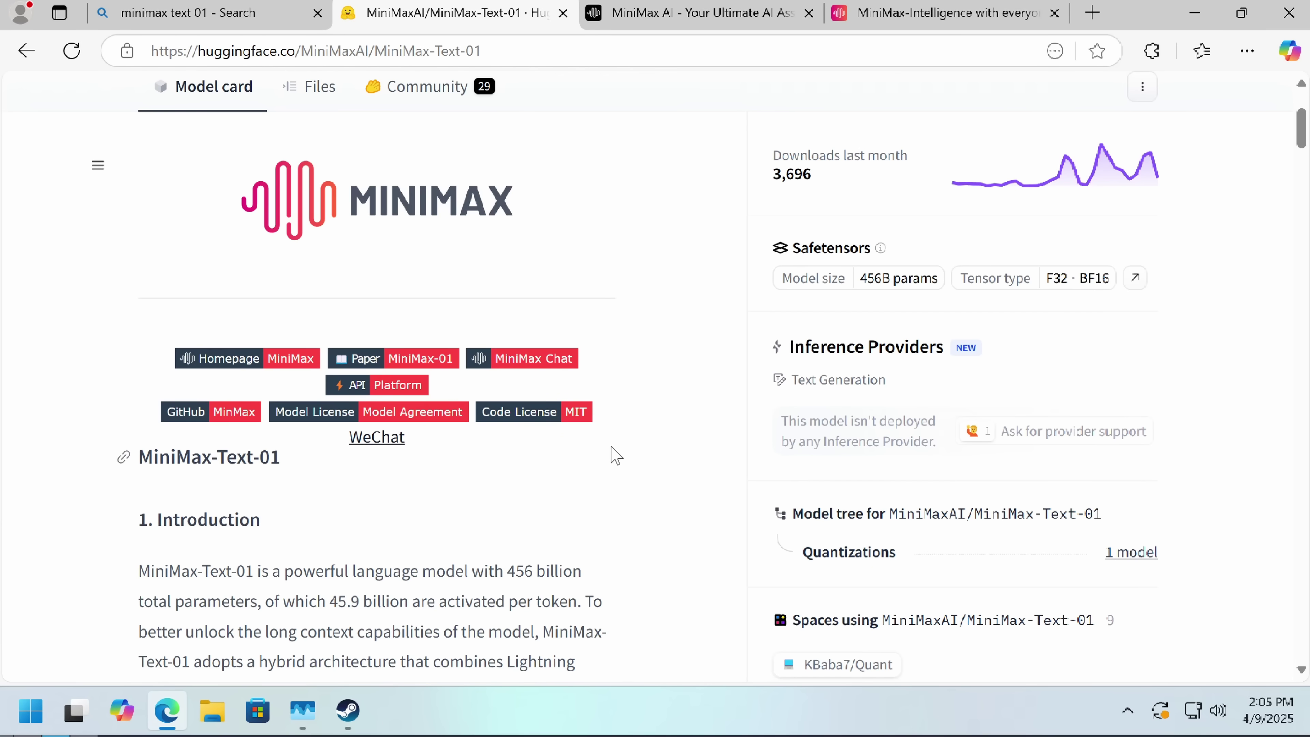
pyautogui.scroll(3, 614, 454)
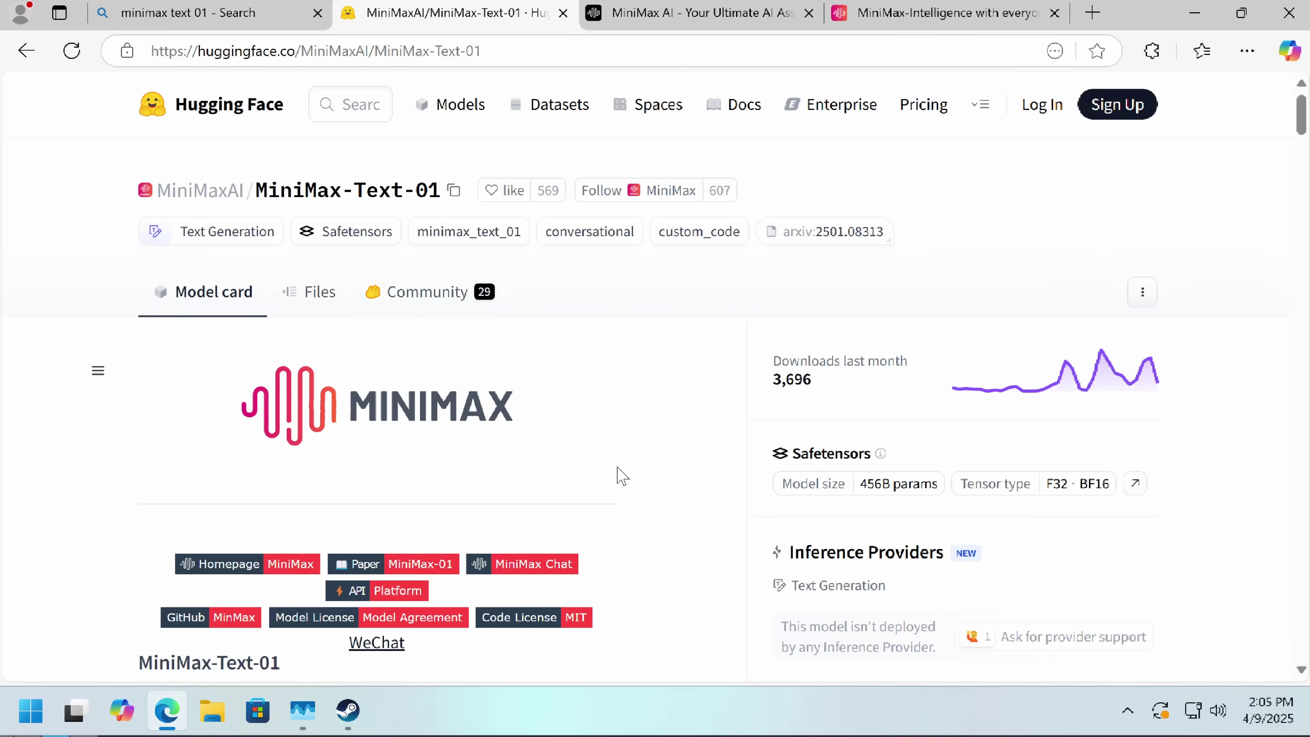
pyautogui.scroll(-15, 704, 395)
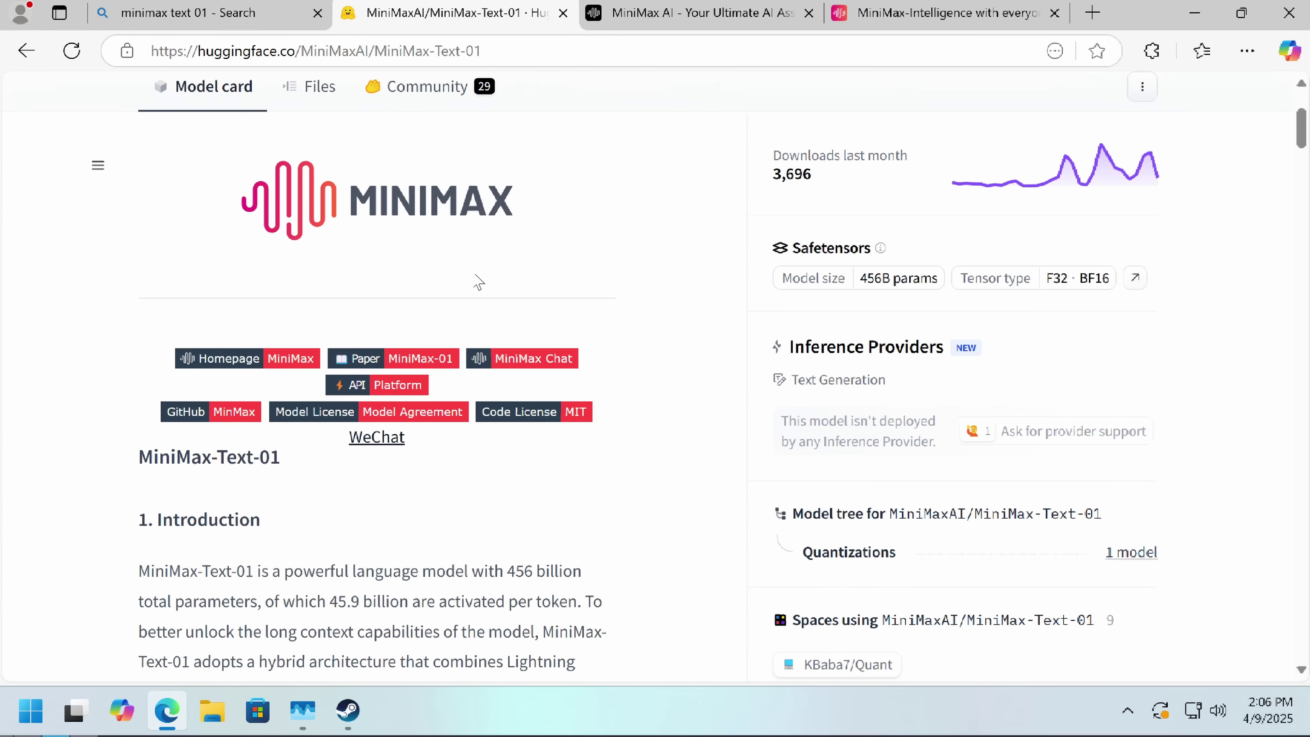
pyautogui.scroll(15, 380, 354)
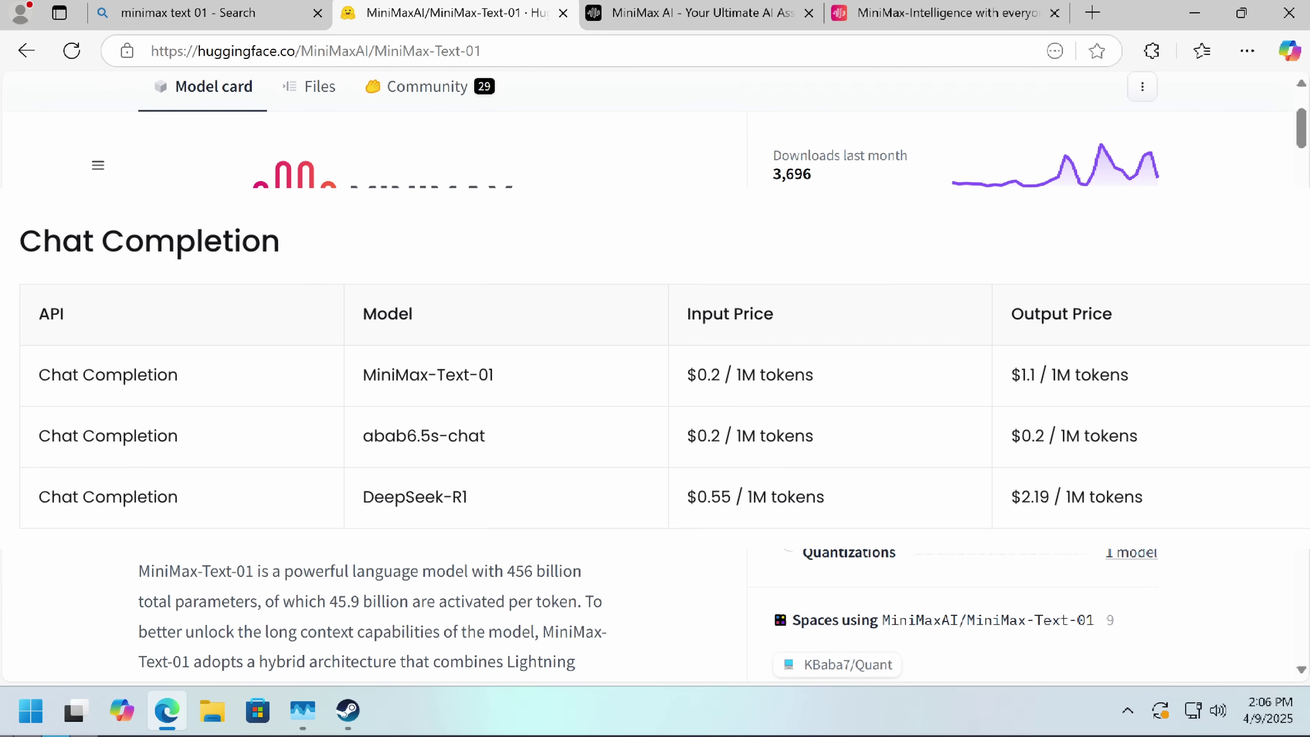
pyautogui.scroll(5, 655, 412)
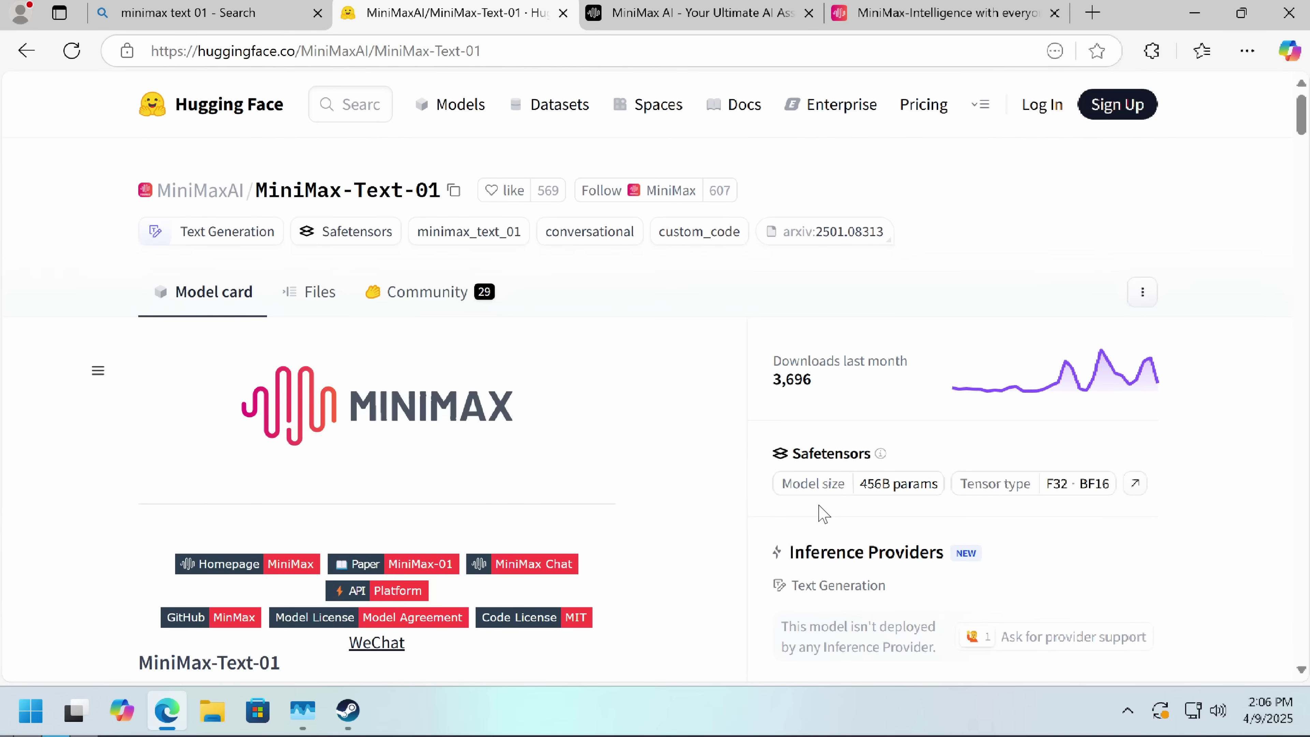
pyautogui.scroll(-10, 494, 541)
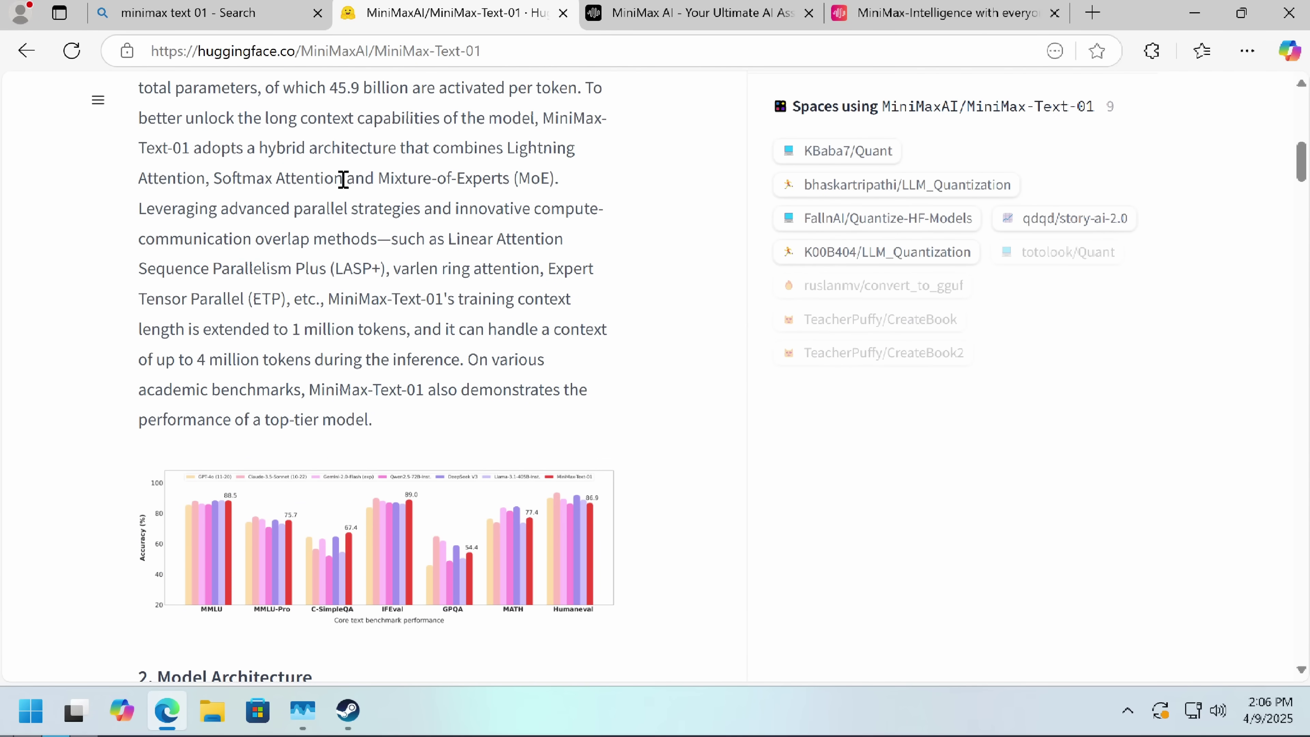
pyautogui.scroll(-5, 318, 198)
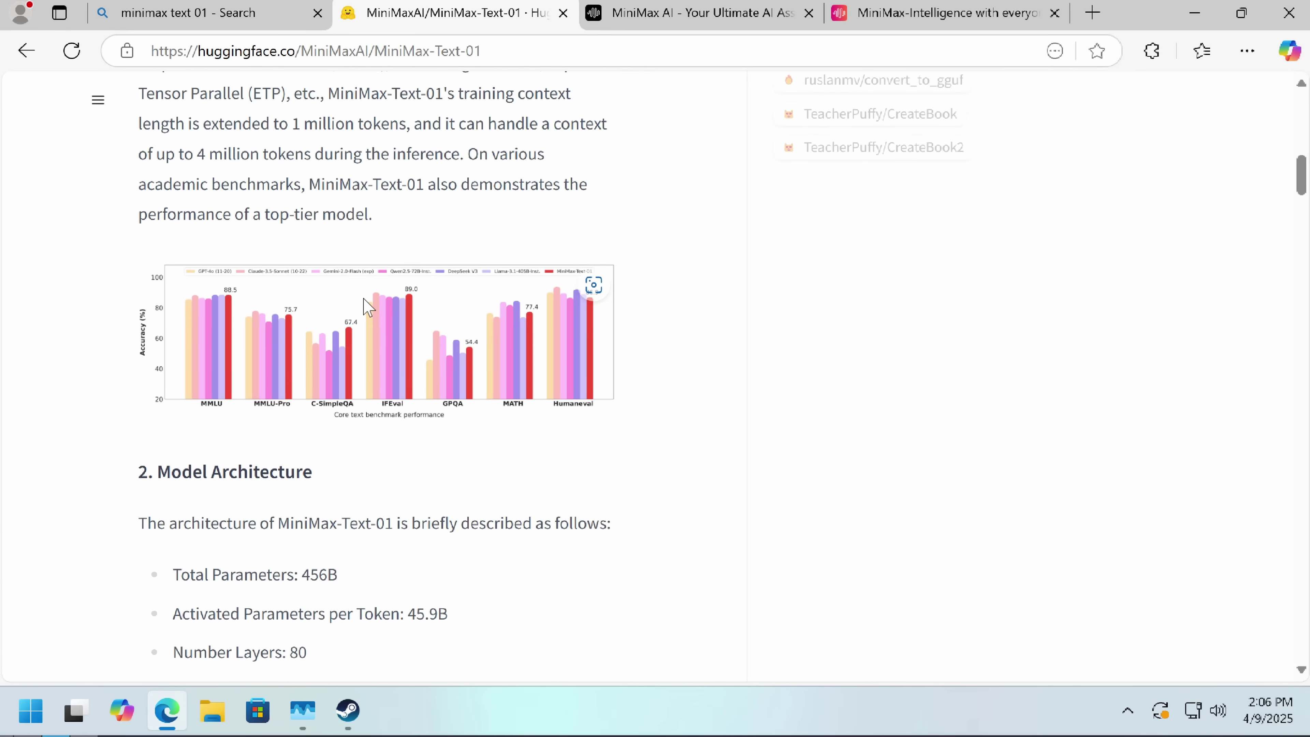
pyautogui.scroll(-2, 331, 331)
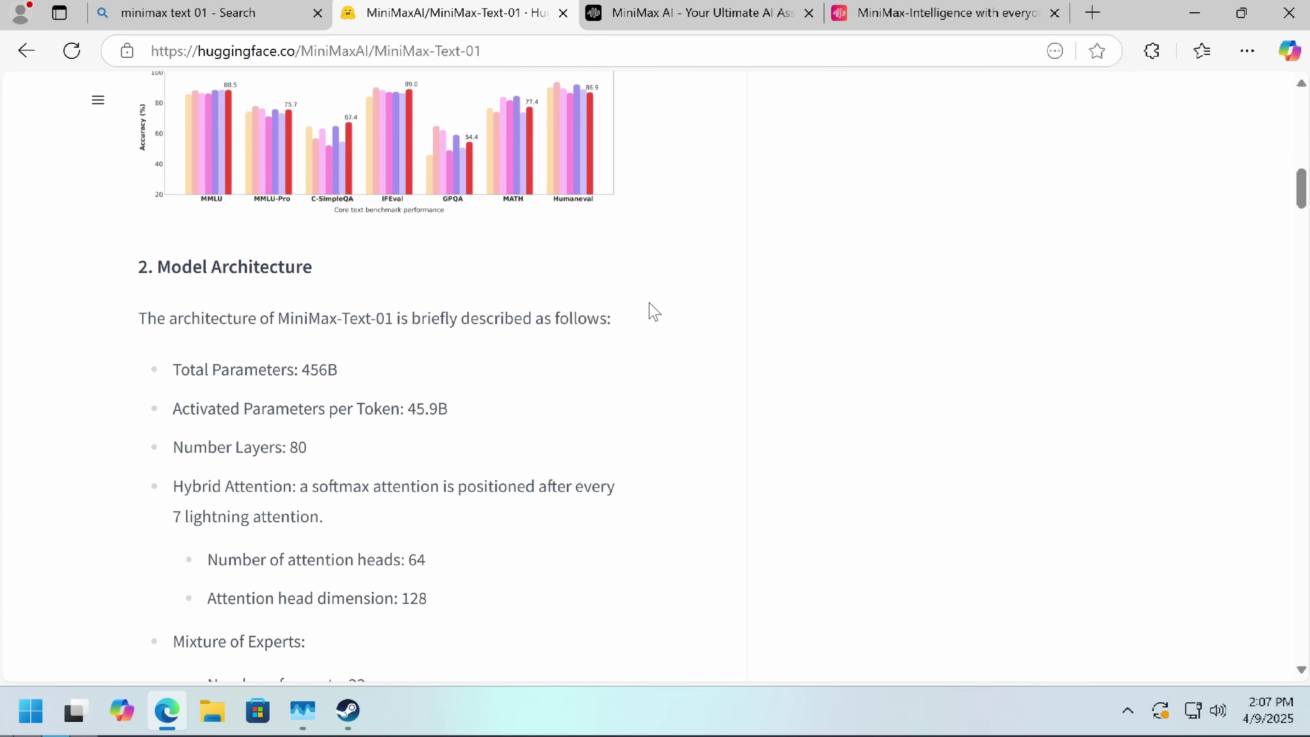
pyautogui.scroll(5, 650, 310)
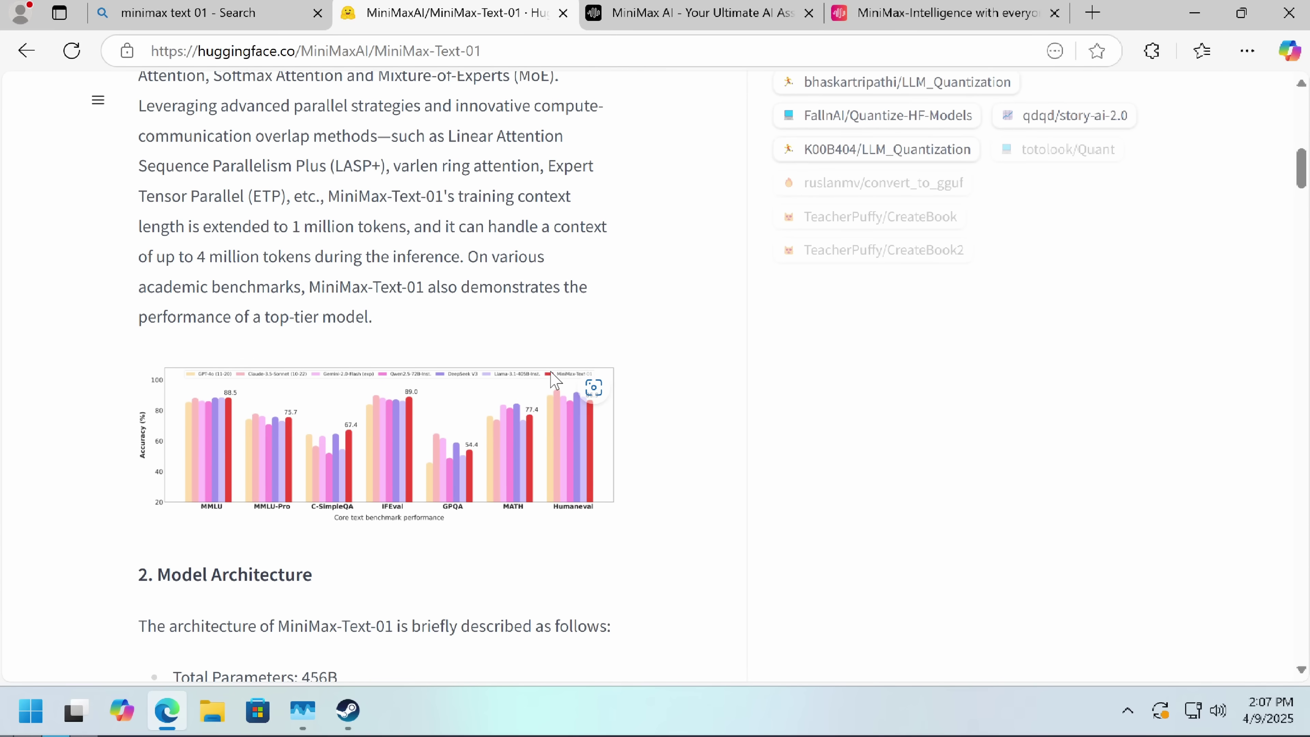
pyautogui.scroll(-20, 554, 381)
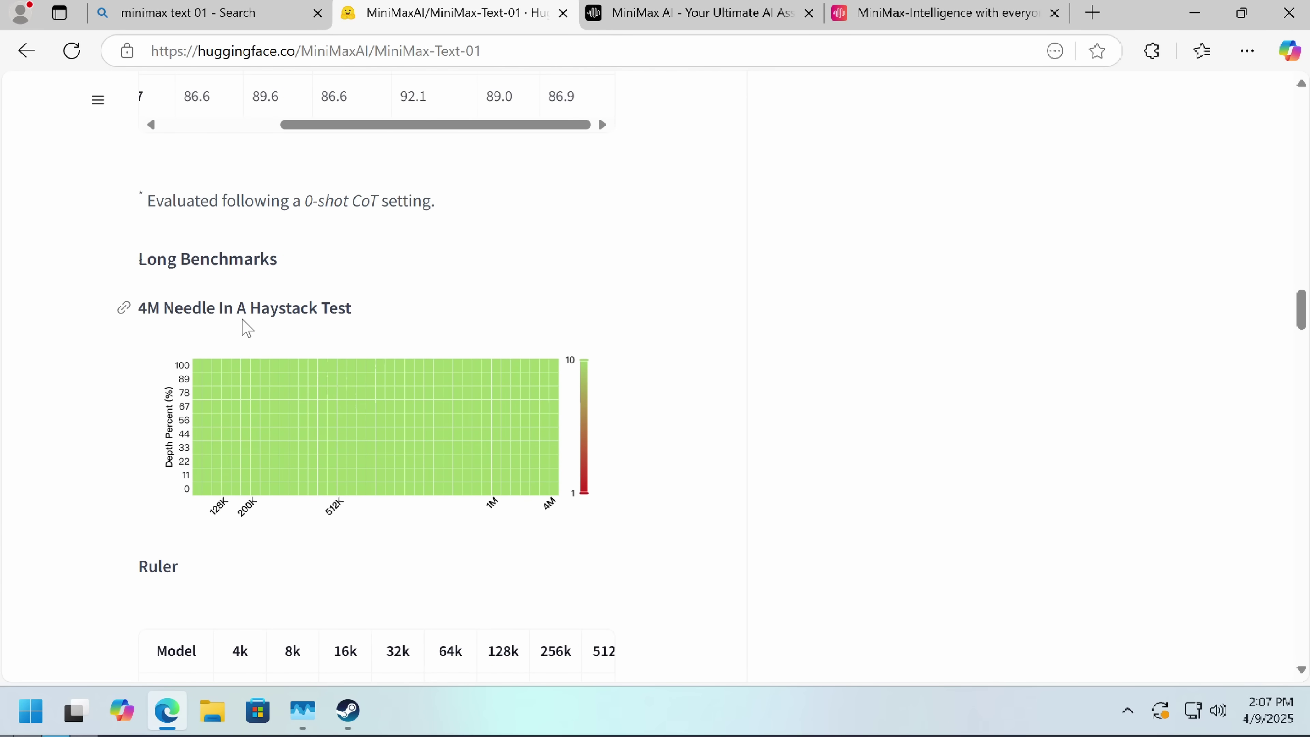
pyautogui.moveTo(529, 467)
pyautogui.scroll(-8, 526, 462)
pyautogui.scroll(1, 438, 512)
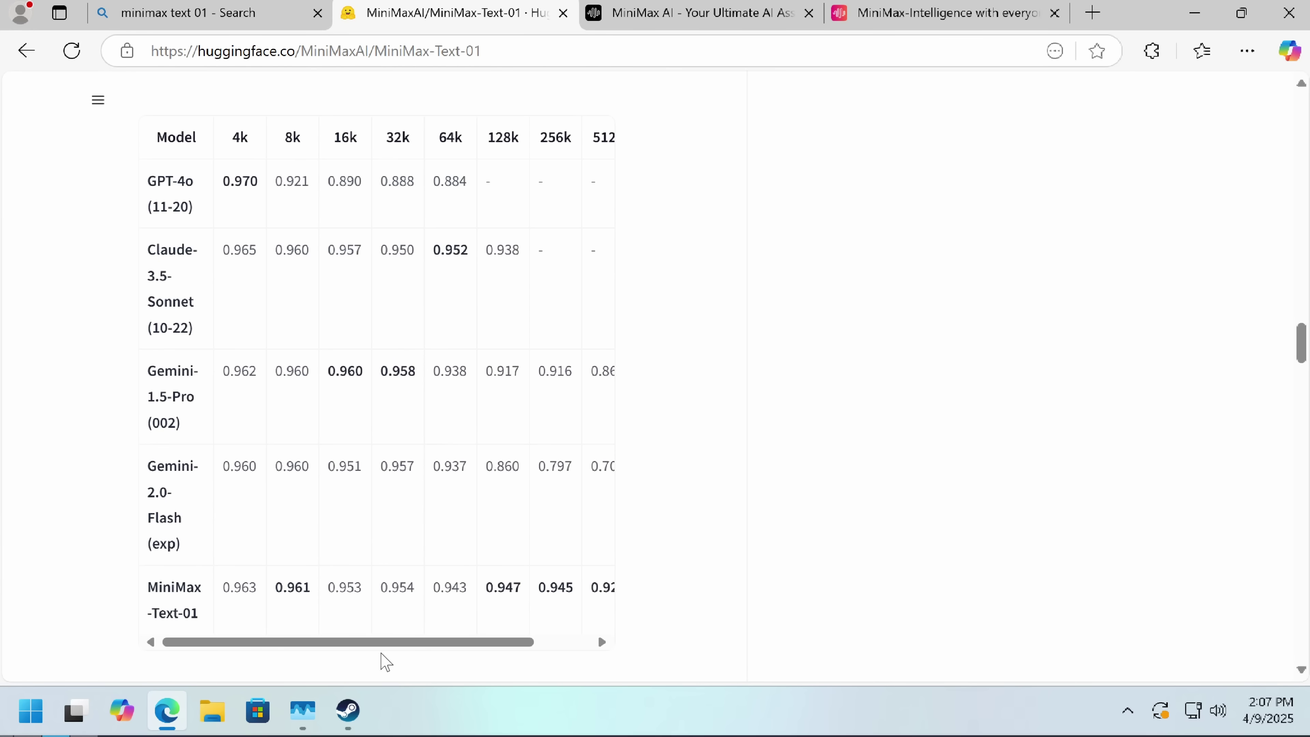
pyautogui.hscroll(3, 403, 638)
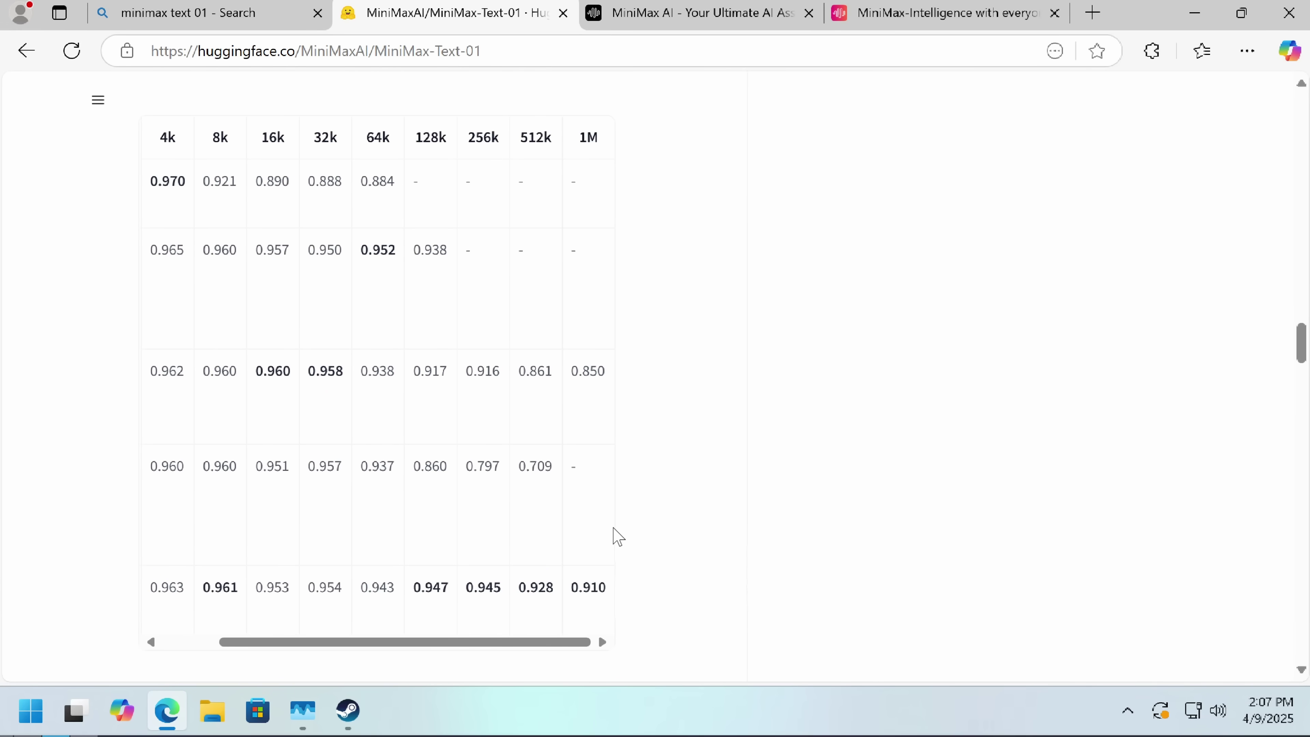
pyautogui.scroll(-5, 660, 500)
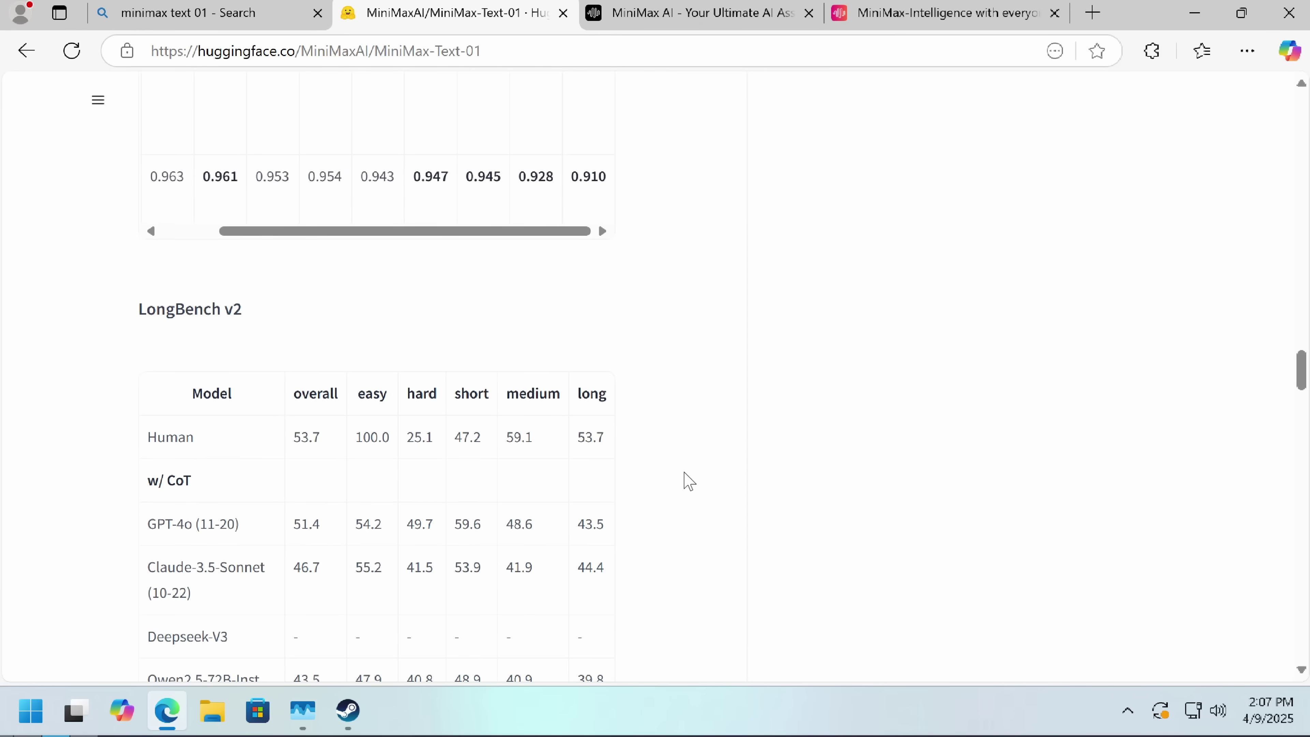
pyautogui.scroll(-10, 678, 482)
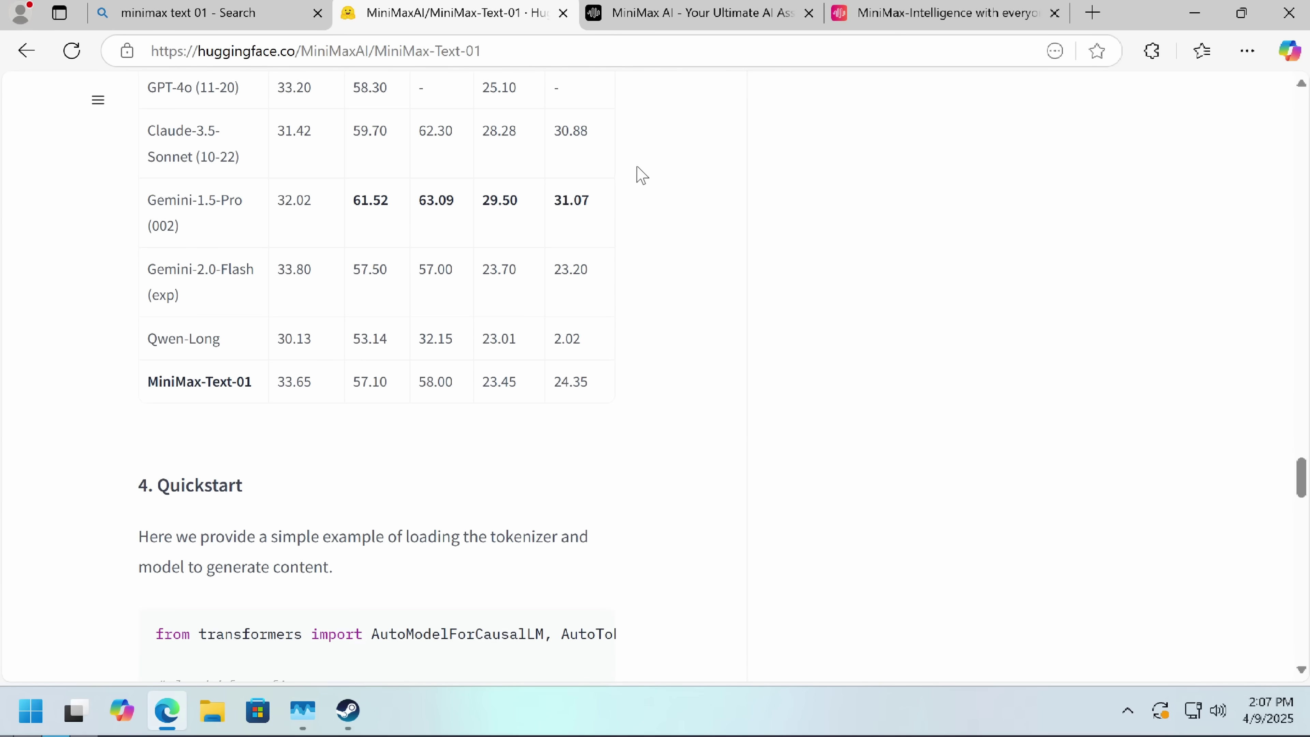
# Go to chat.minimax.io, dismiss the welcome prompt and keep MiniMax-Text-01 as the model.
pyautogui.click(490, 45)
pyautogui.write('chat.minimax.io')
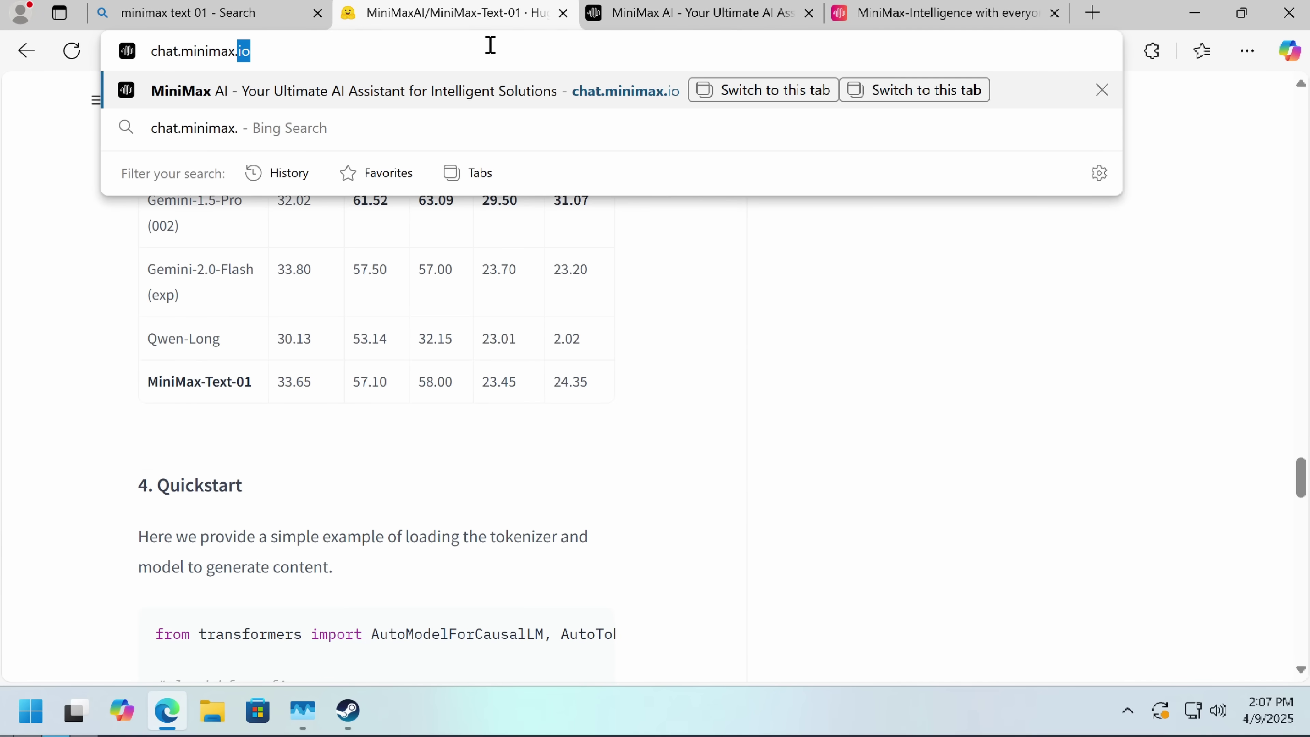
pyautogui.press('Return')
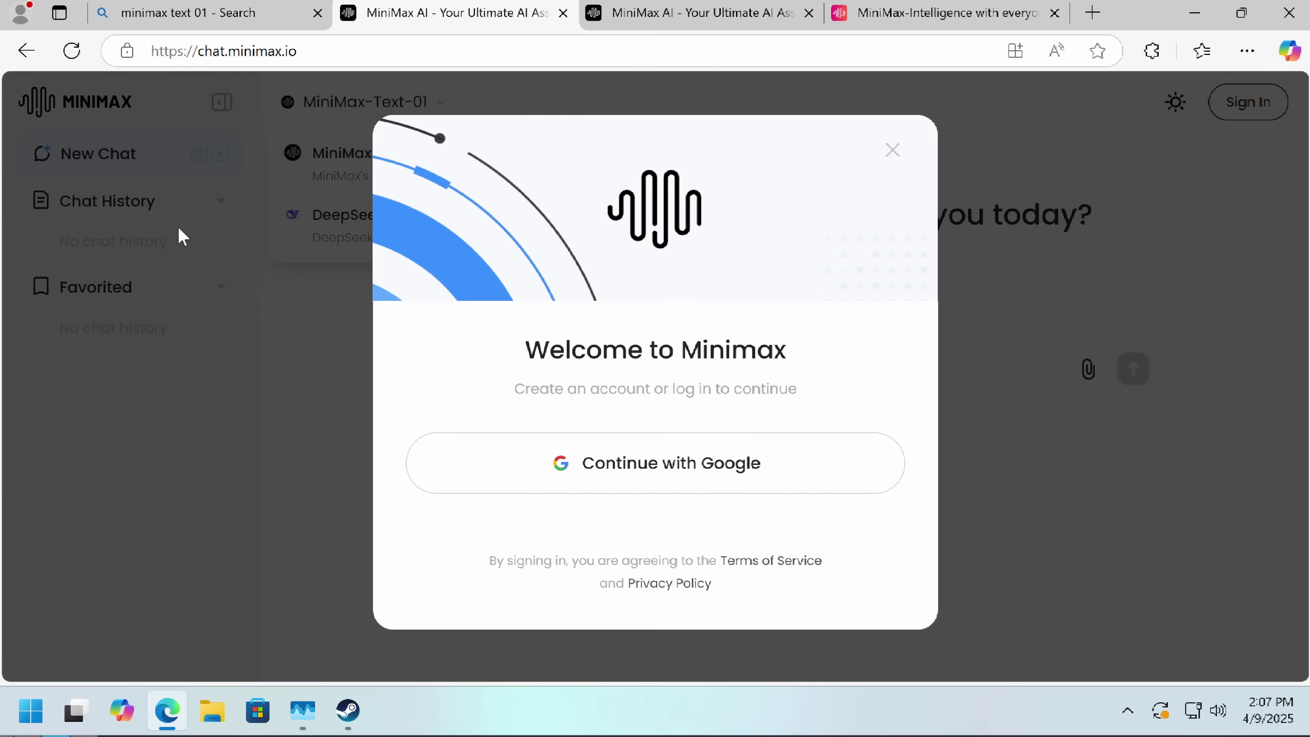
pyautogui.click(180, 236)
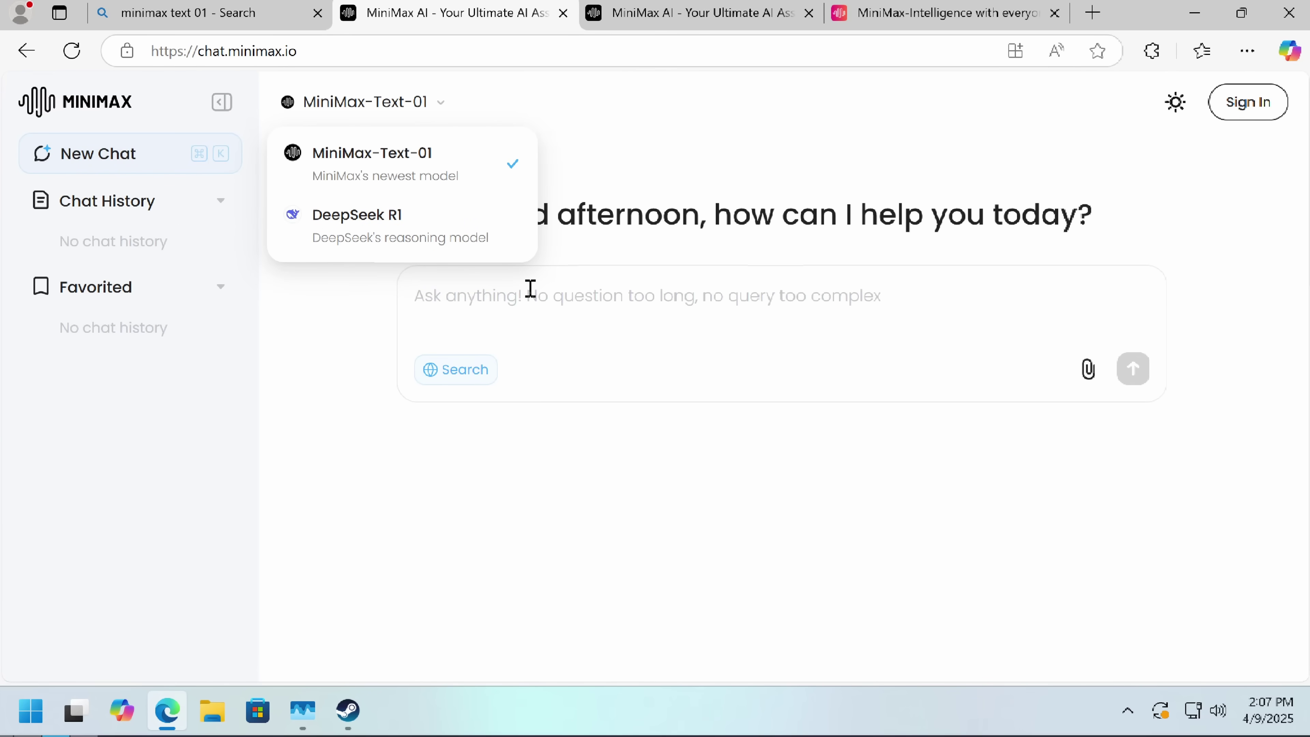
pyautogui.click(401, 170)
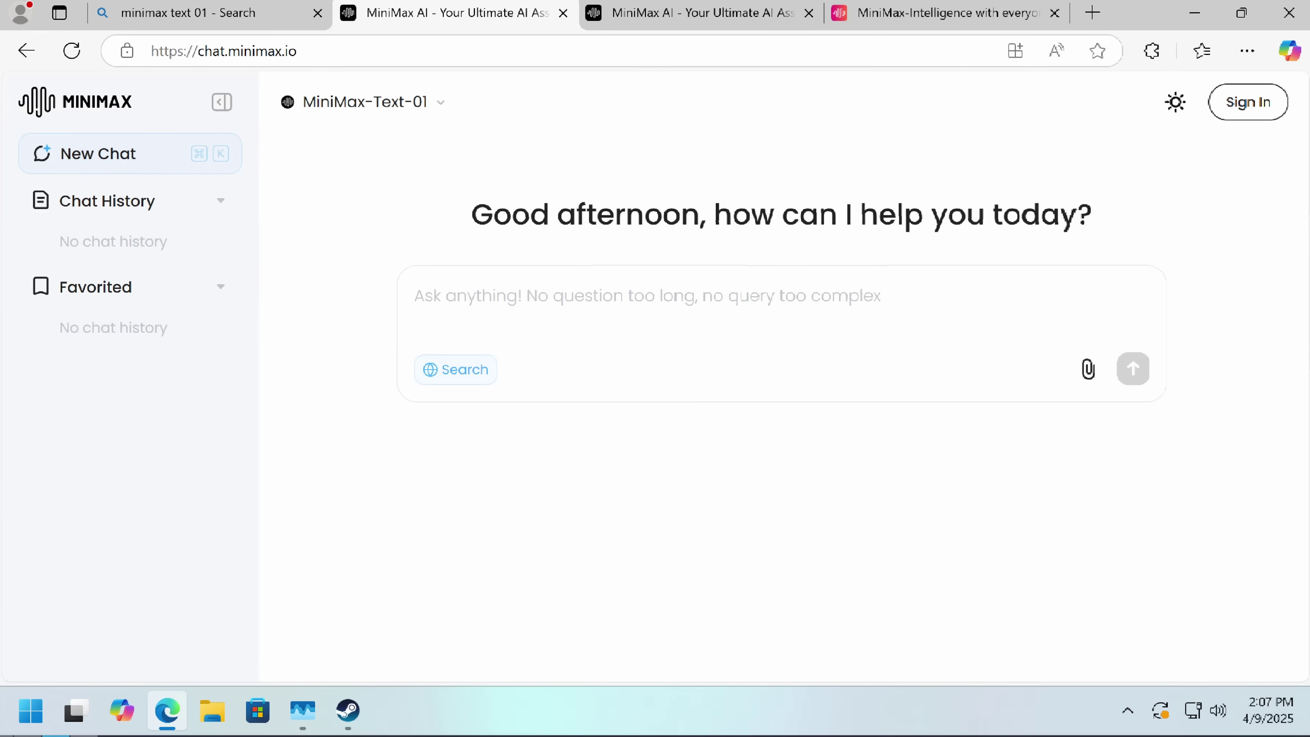
pyautogui.click(548, 308)
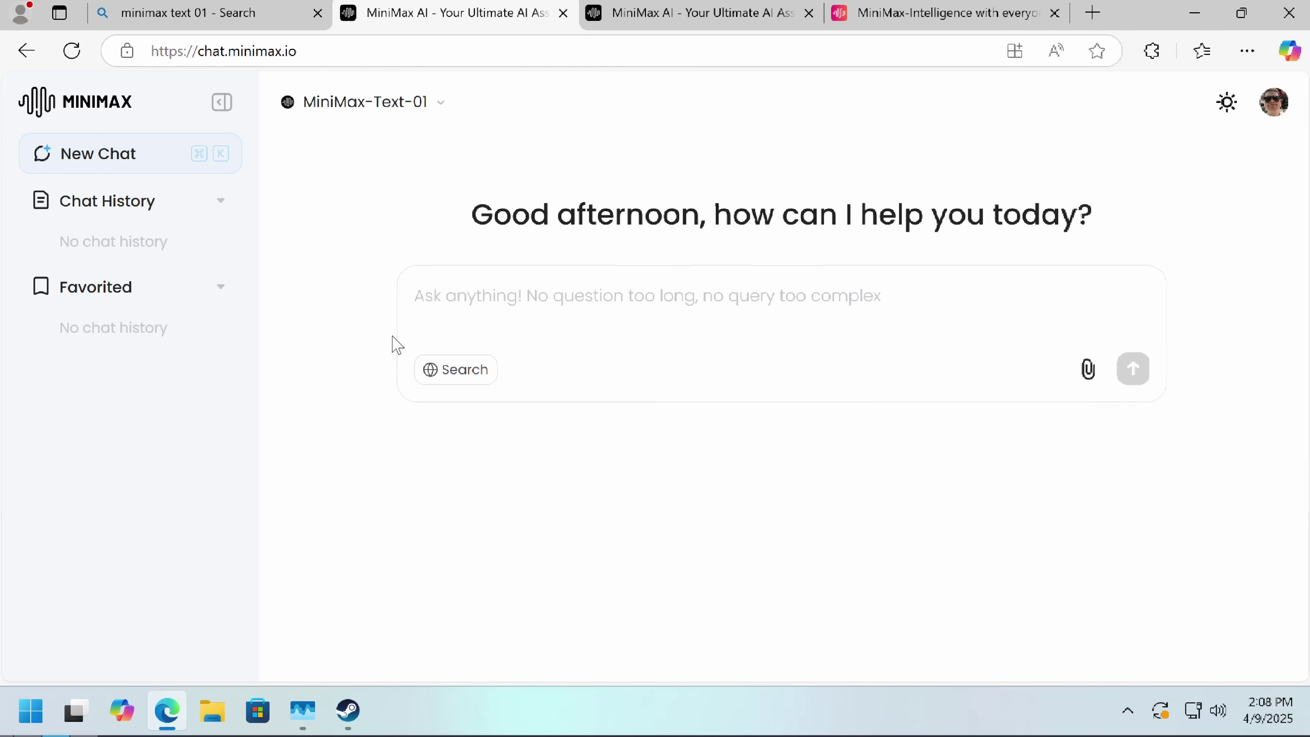
# Ask 'how many Rs are in strawberry', get the answer 3, then start a new chat with Ctrl+K.
pyautogui.click(571, 298)
pyautogui.write('how man')
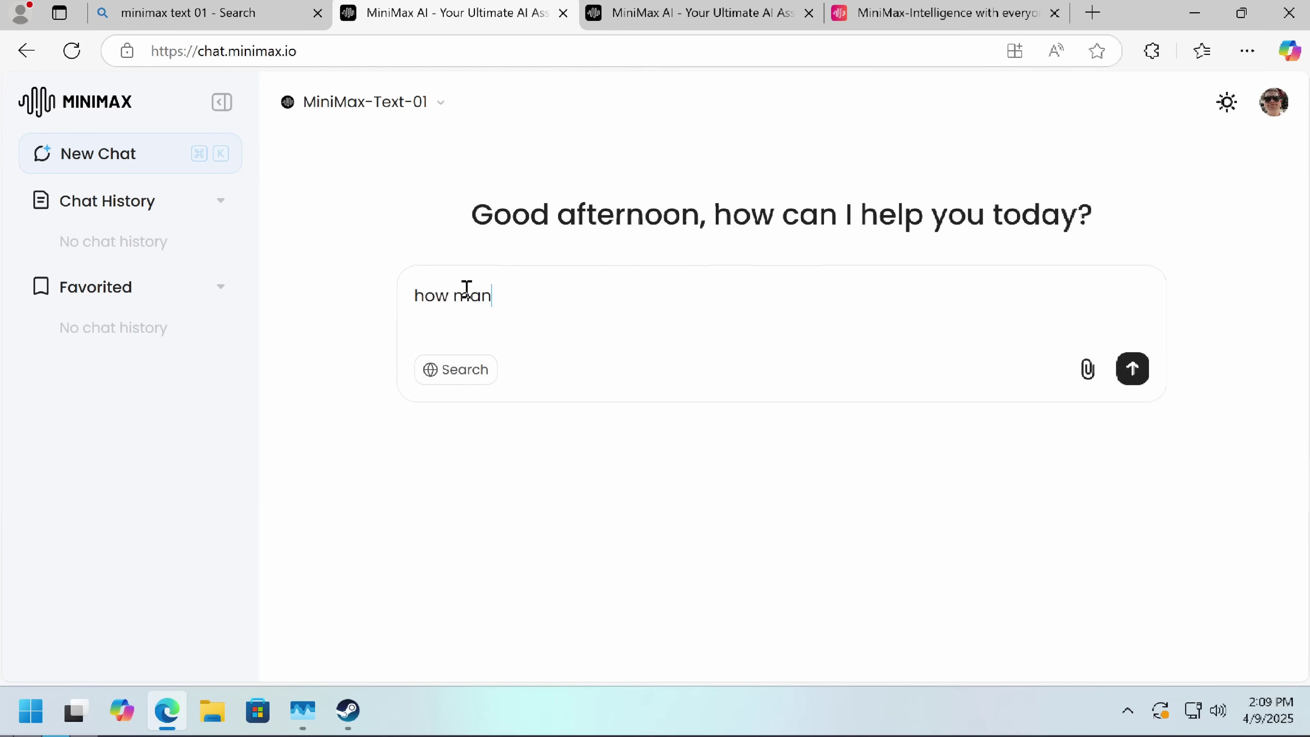
pyautogui.write('y Rs are in strawberry')
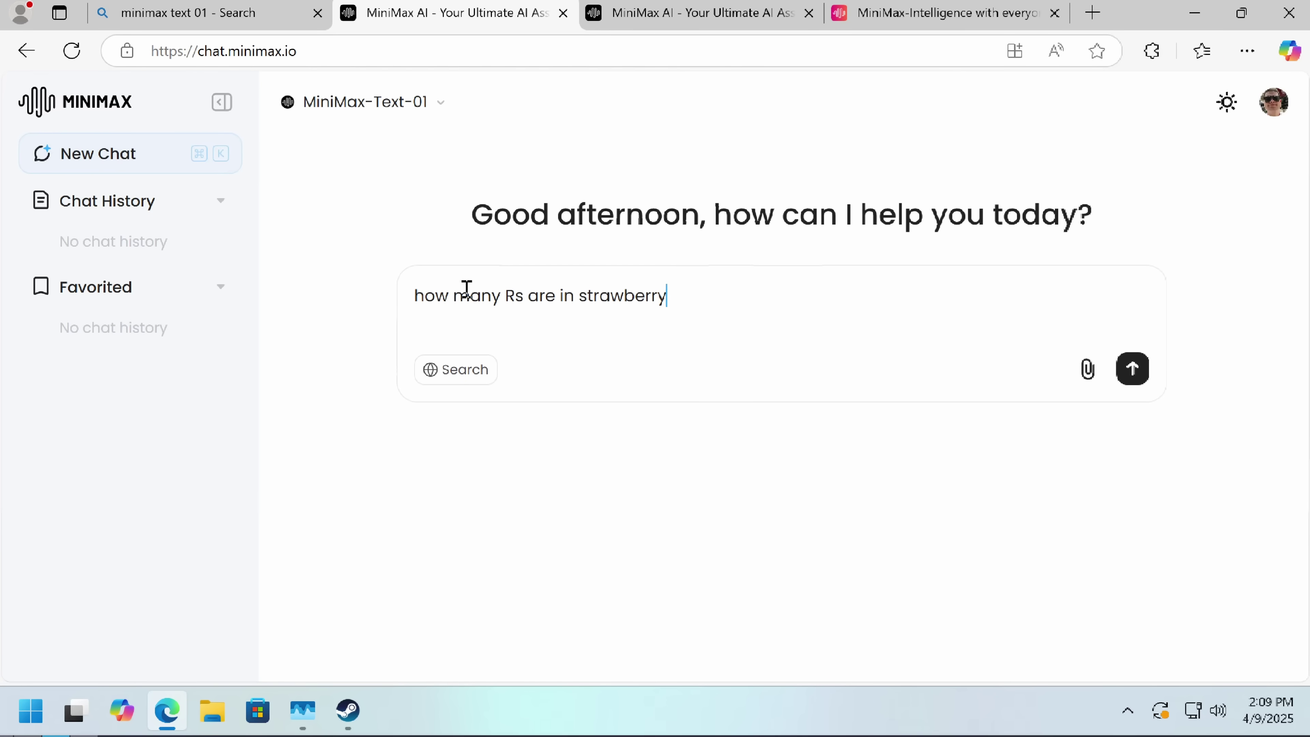
pyautogui.press('Return')
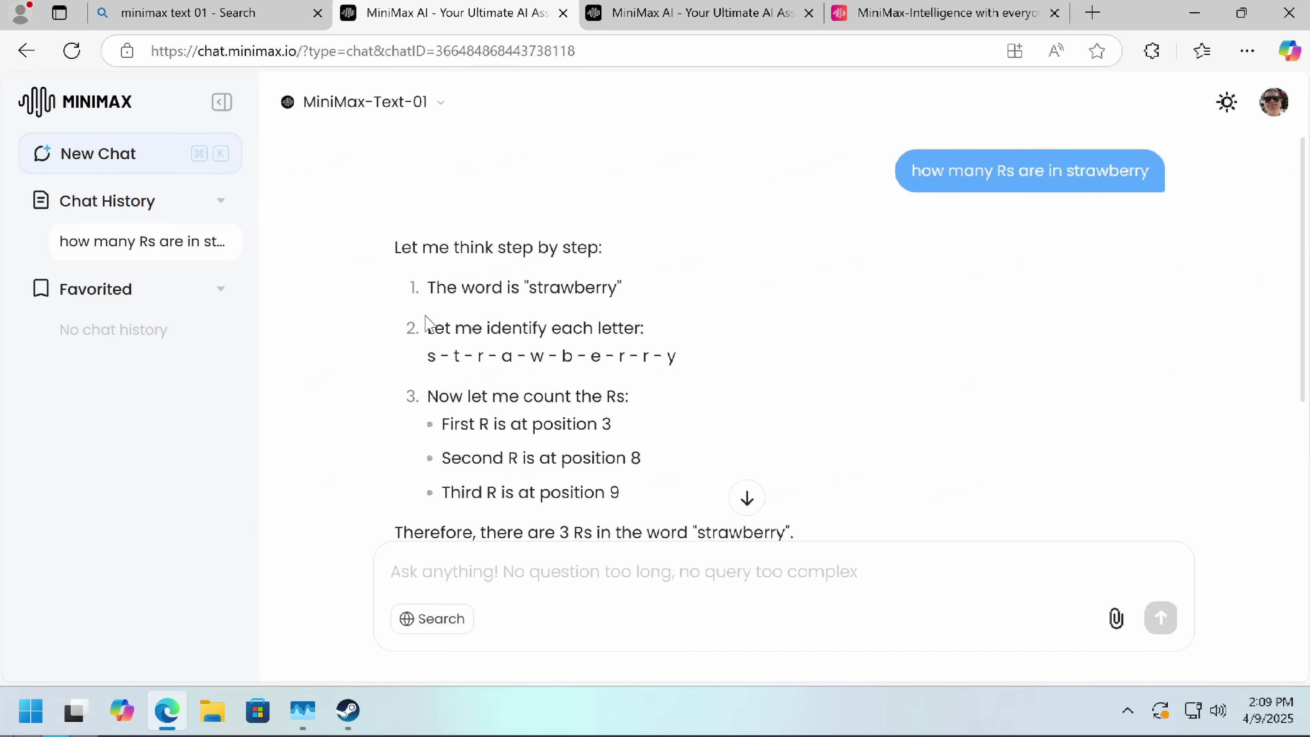
pyautogui.hotkey('ctrl', 'k')
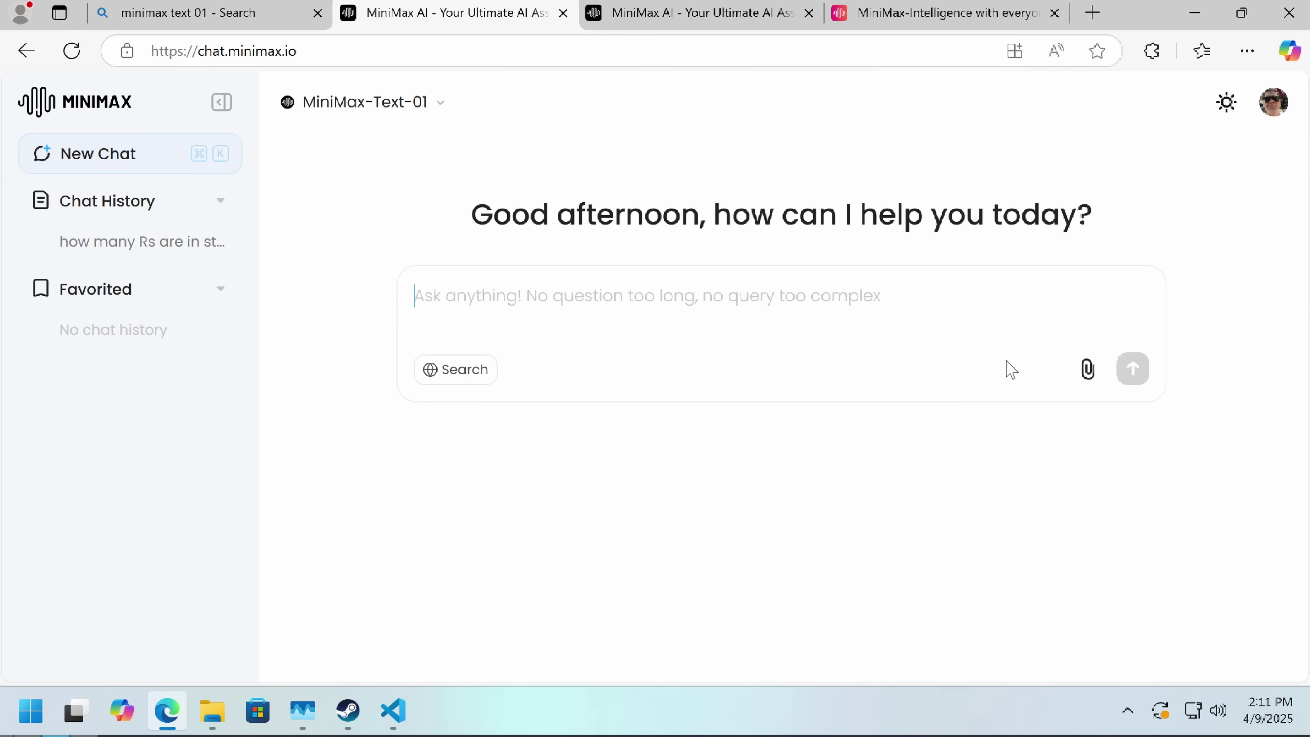
# In the BatEmulator folder, add zv2n4h.bat to the existing Loli.bat selection.
pyautogui.hotkey('alt', 'Tab')
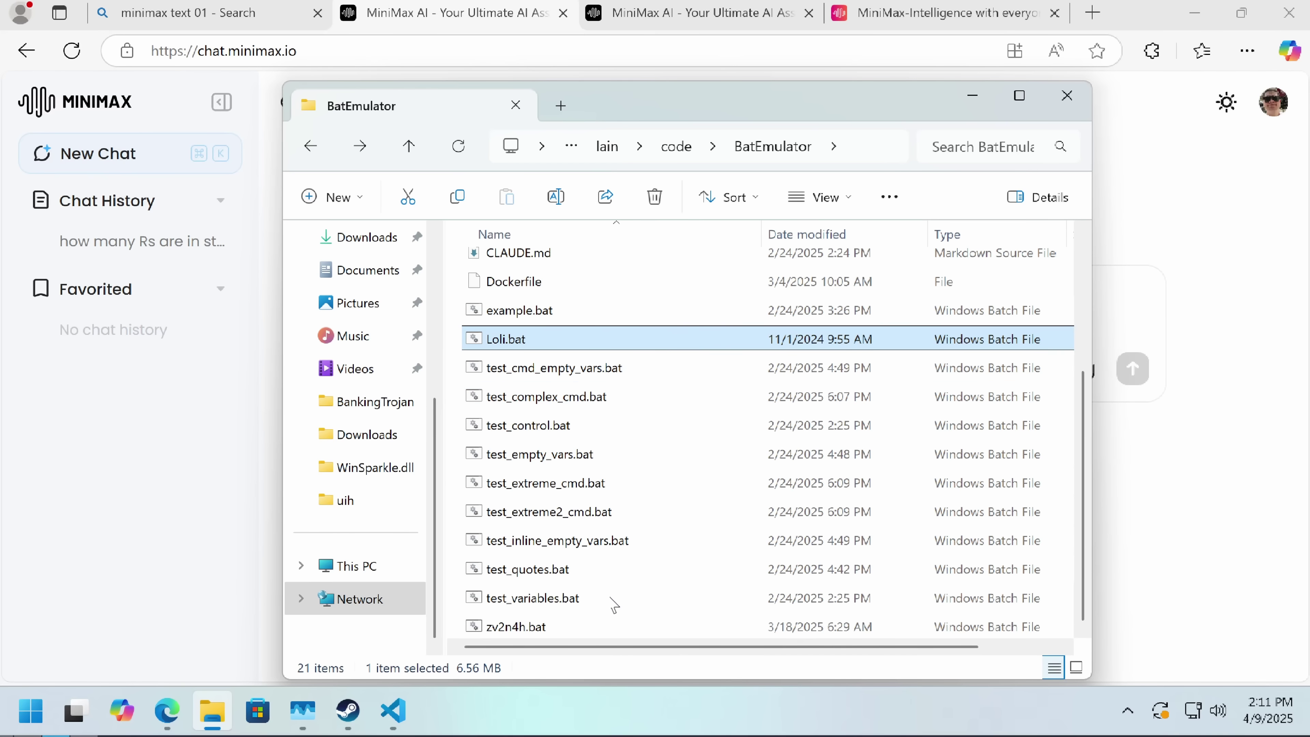
pyautogui.keyDown('ctrl'); pyautogui.click(603, 624); pyautogui.keyUp('ctrl')
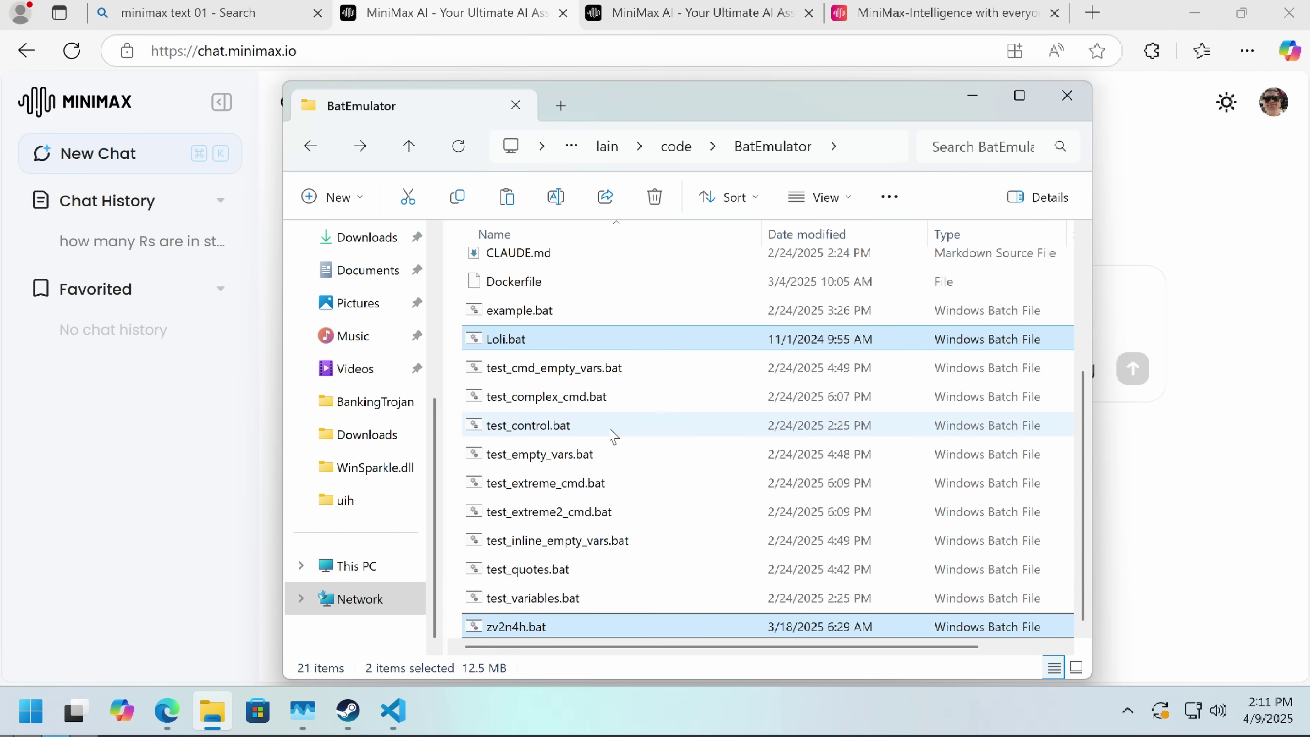
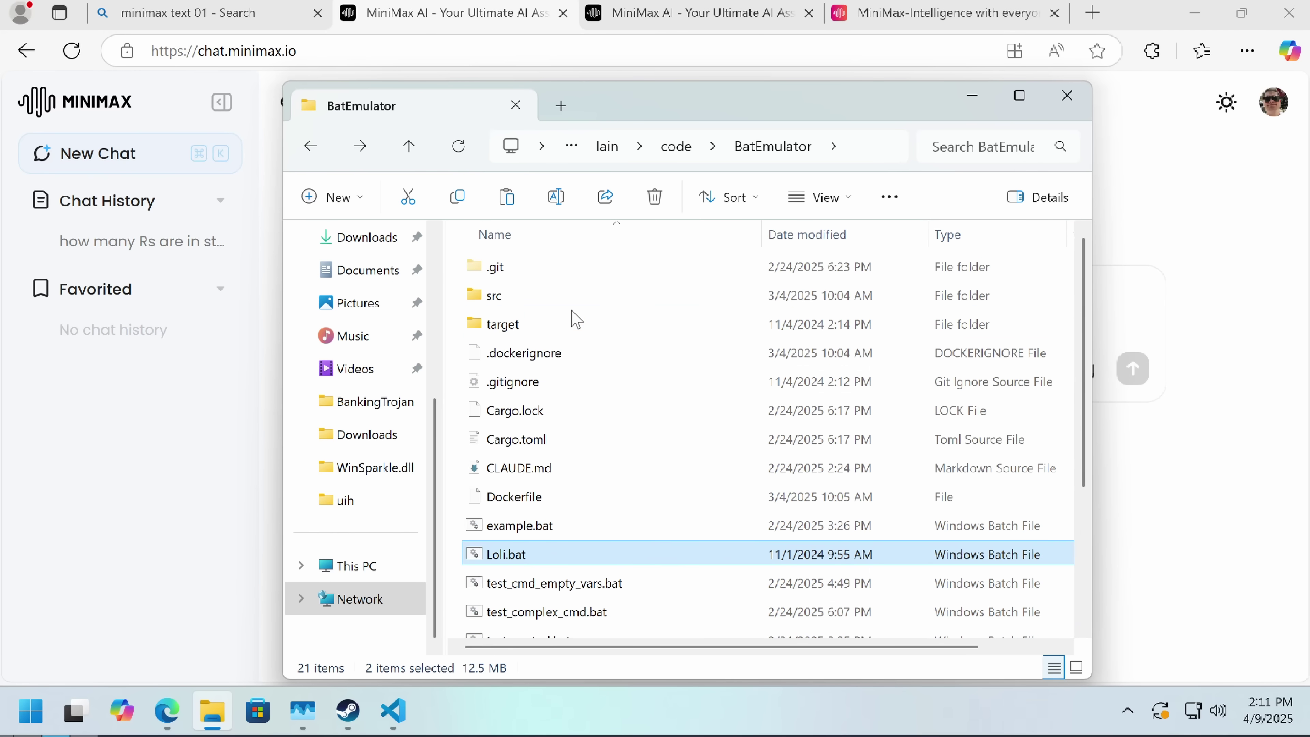
pyautogui.scroll(3, 335, 351)
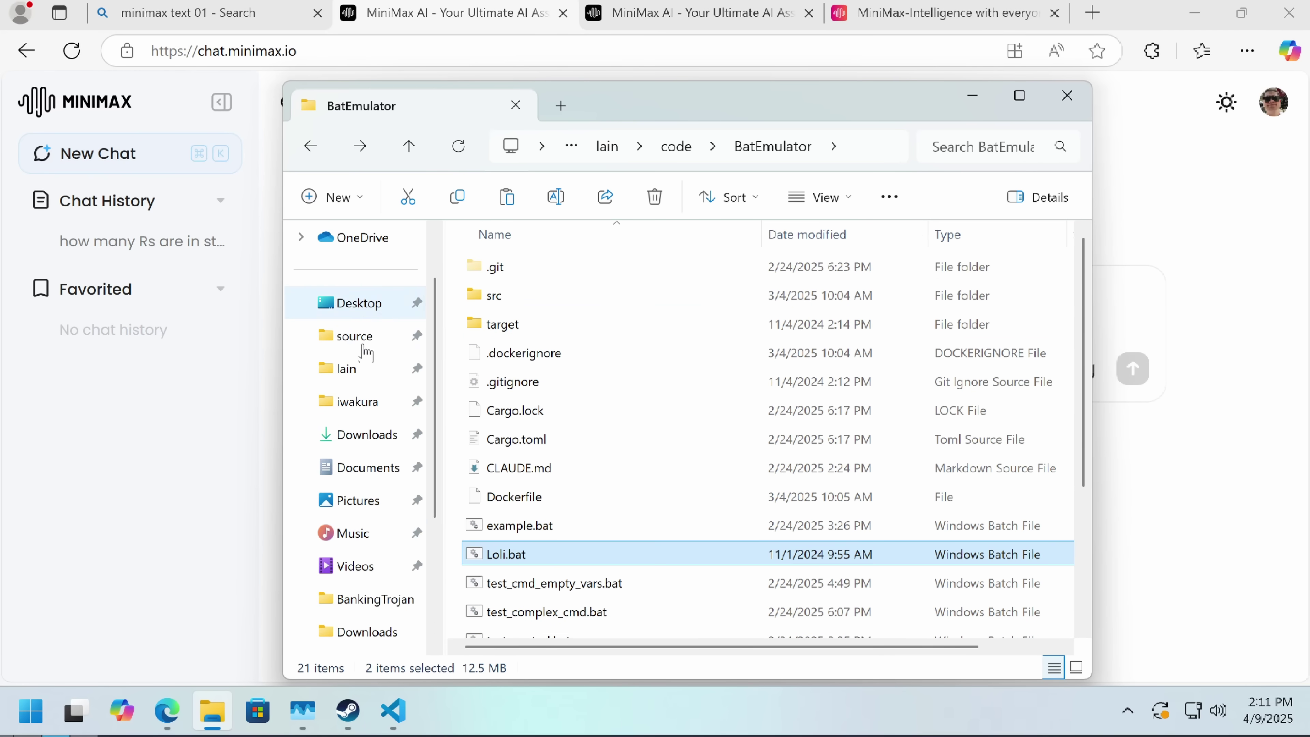
# Leave BatEmulator and show the Documents folder, which now holds Loli.bat and zv2n4h.bat.
pyautogui.click(345, 466)
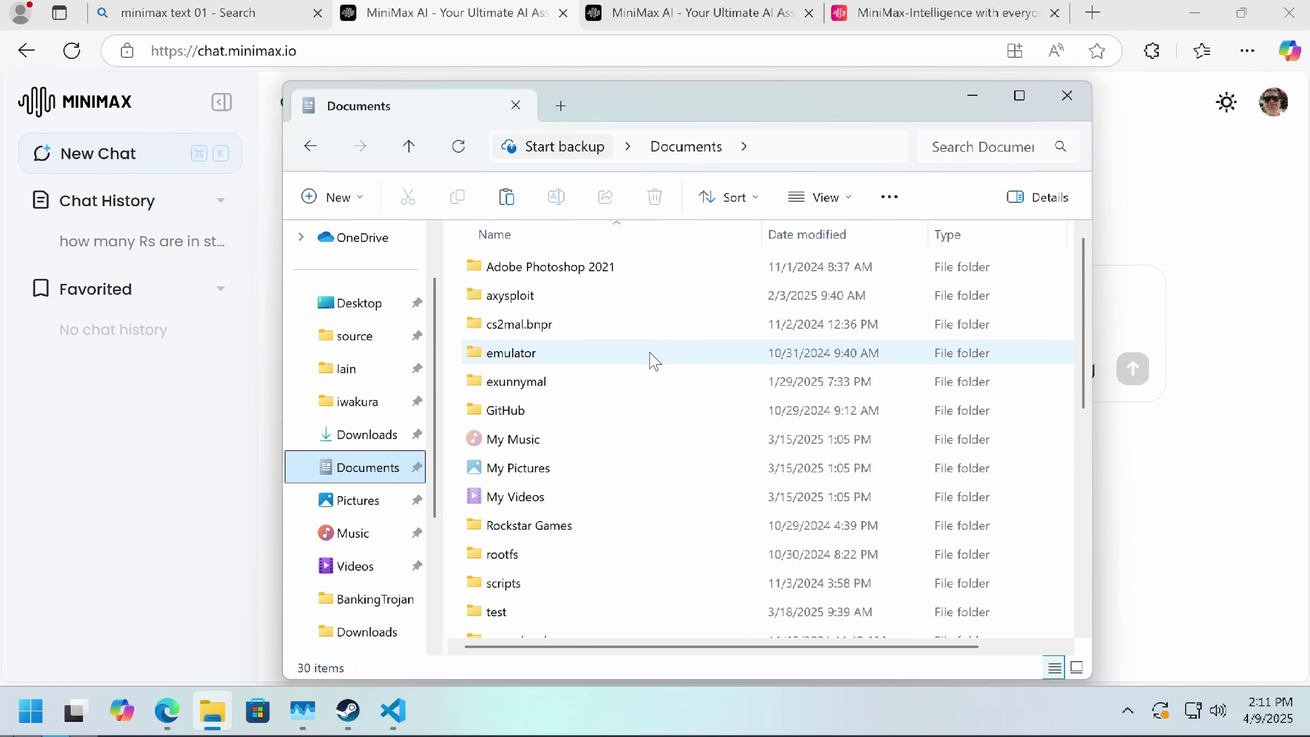
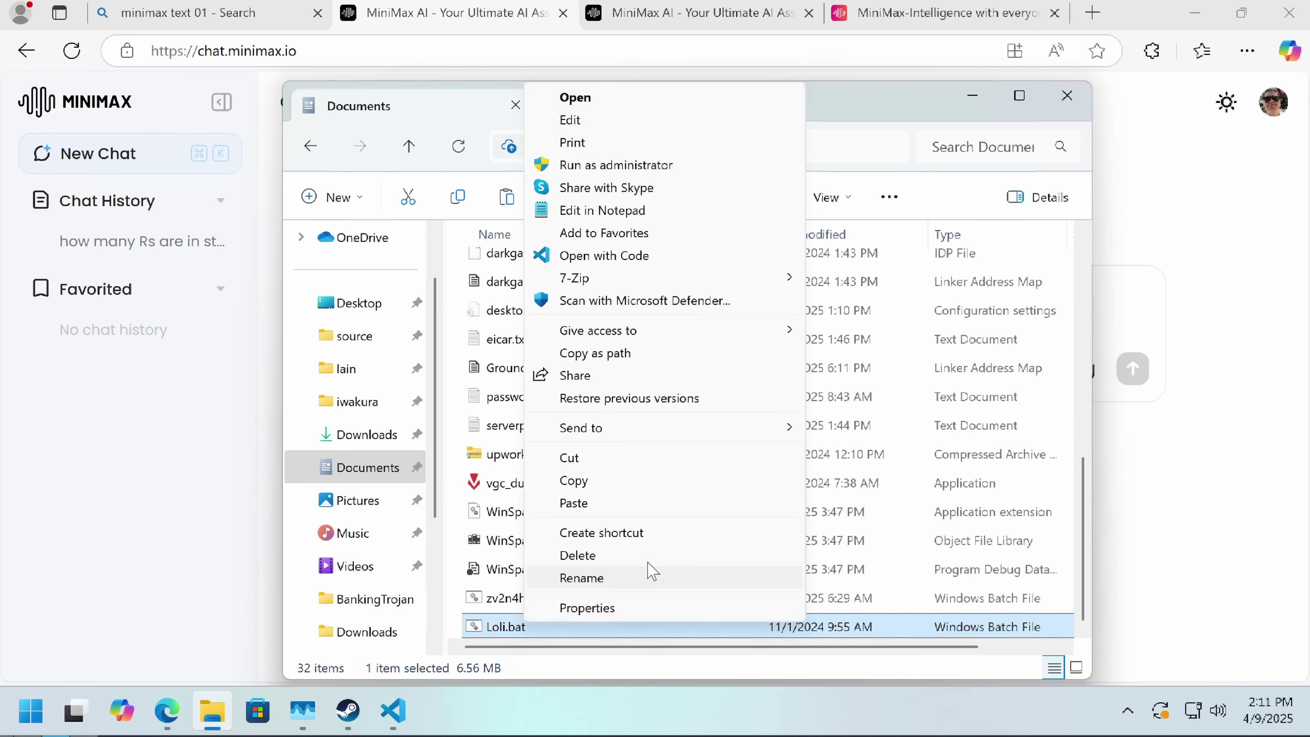
# Dismiss the Loli.bat context menu and close the Documents window, returning to the MiniMax chat.
pyautogui.click(632, 37)
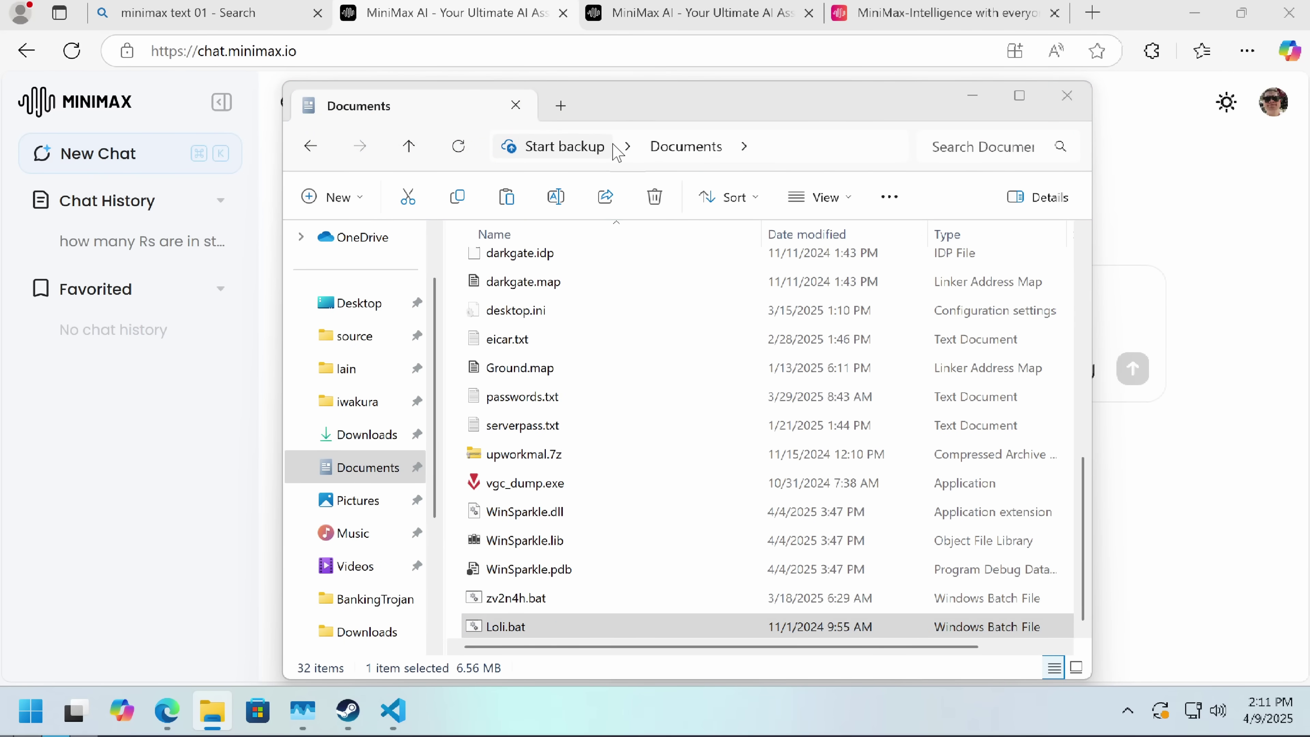
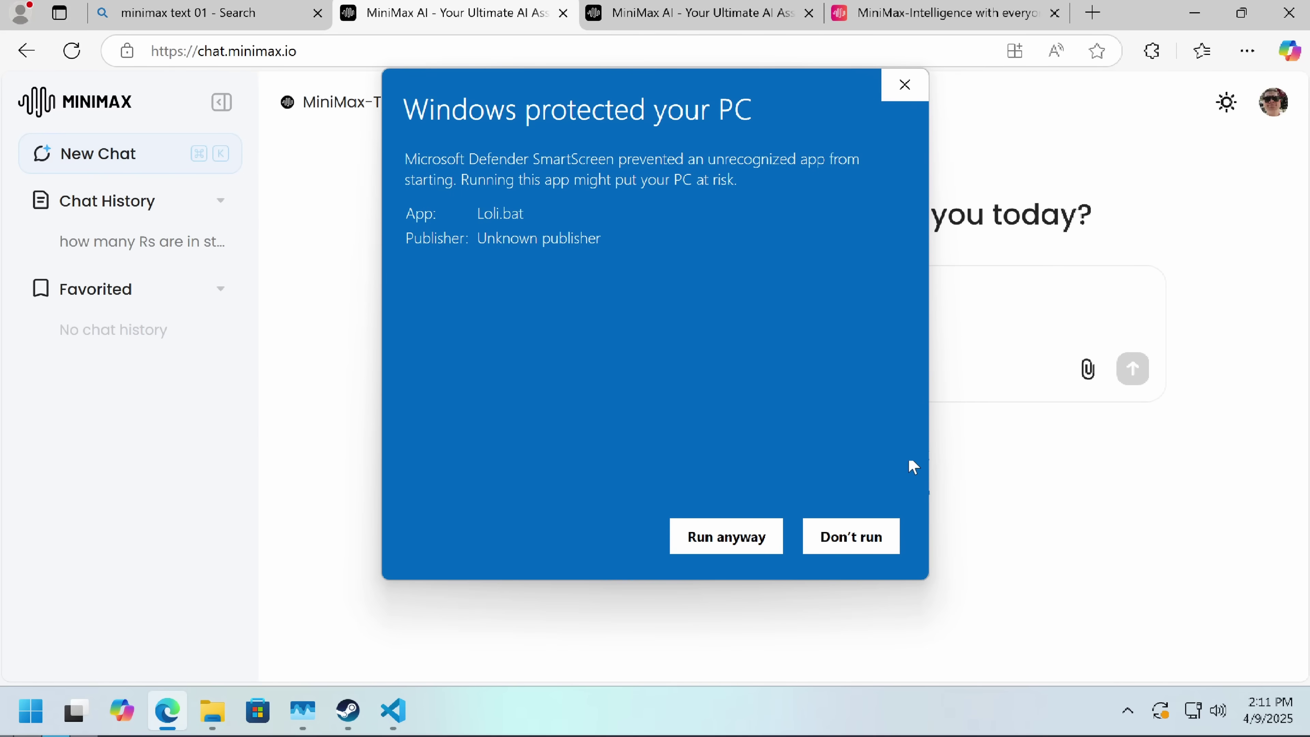
# Dismiss the SmartScreen warning for Loli.bat without running the file.
pyautogui.click(854, 537)
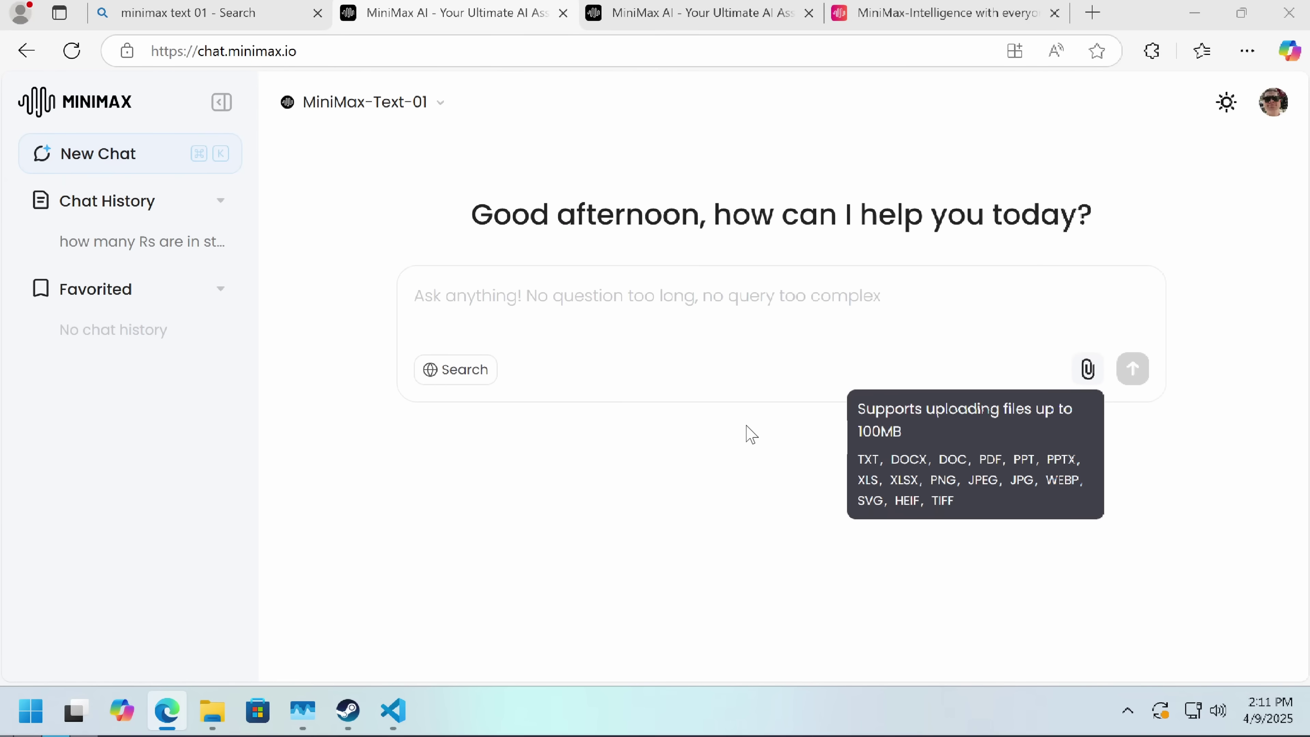
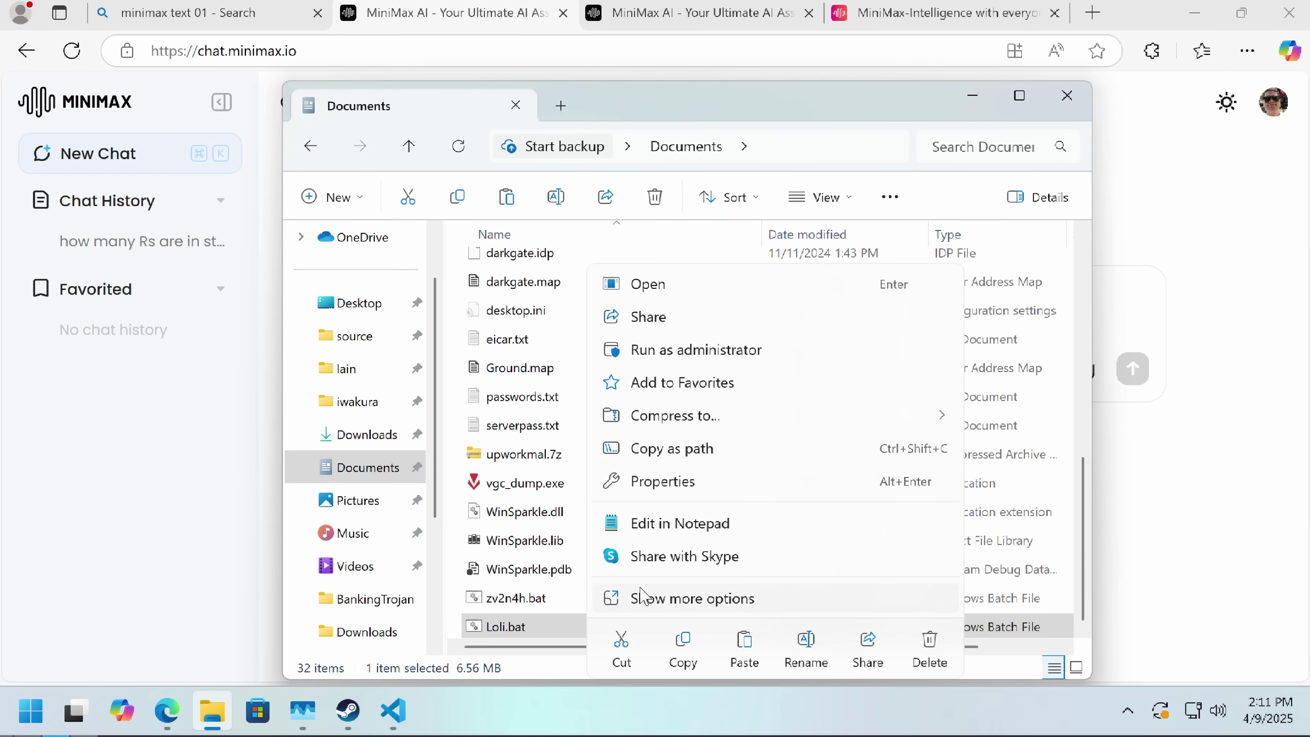
# Rename Loli.bat to ratbat.txt and review MiniMax's analysis of the encoded batch script.
pyautogui.click(806, 650)
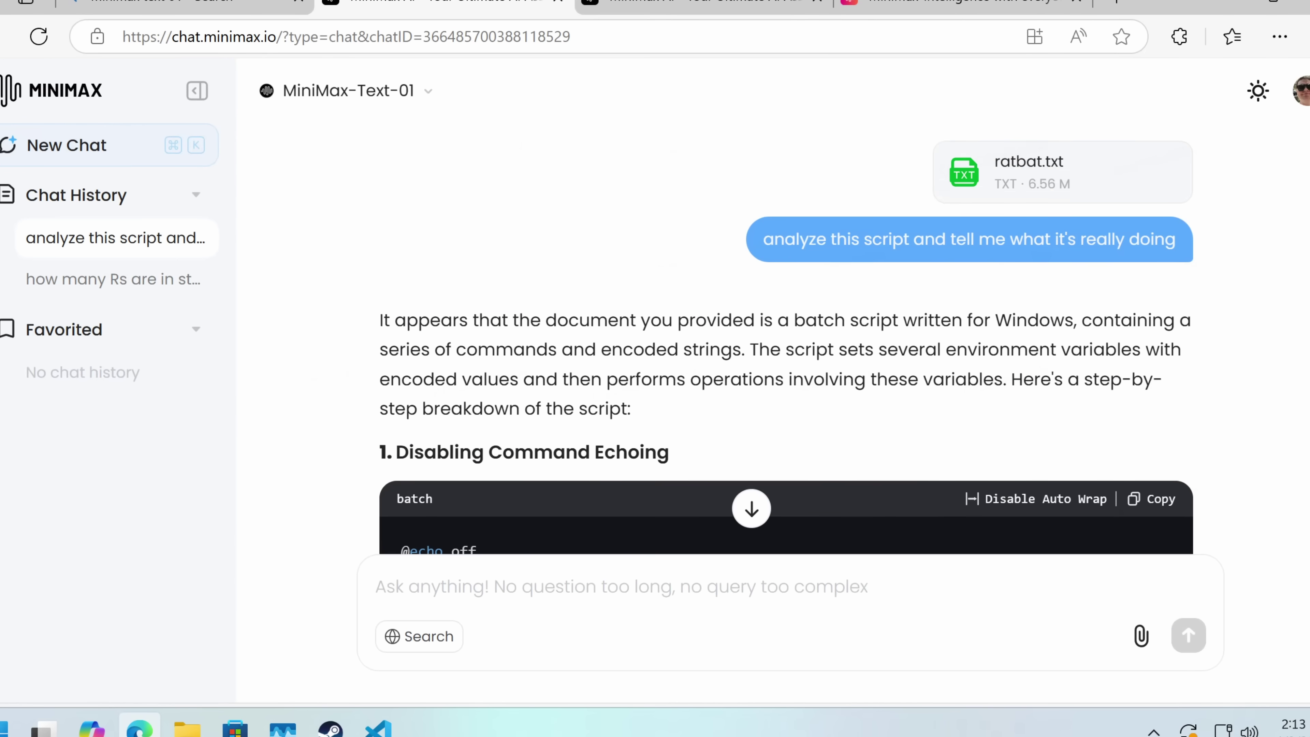
pyautogui.scroll(5, 869, 313)
# In a new chat, send jscript.txt with 'Deobfuscate and explain this script.'.
pyautogui.click(80, 148)
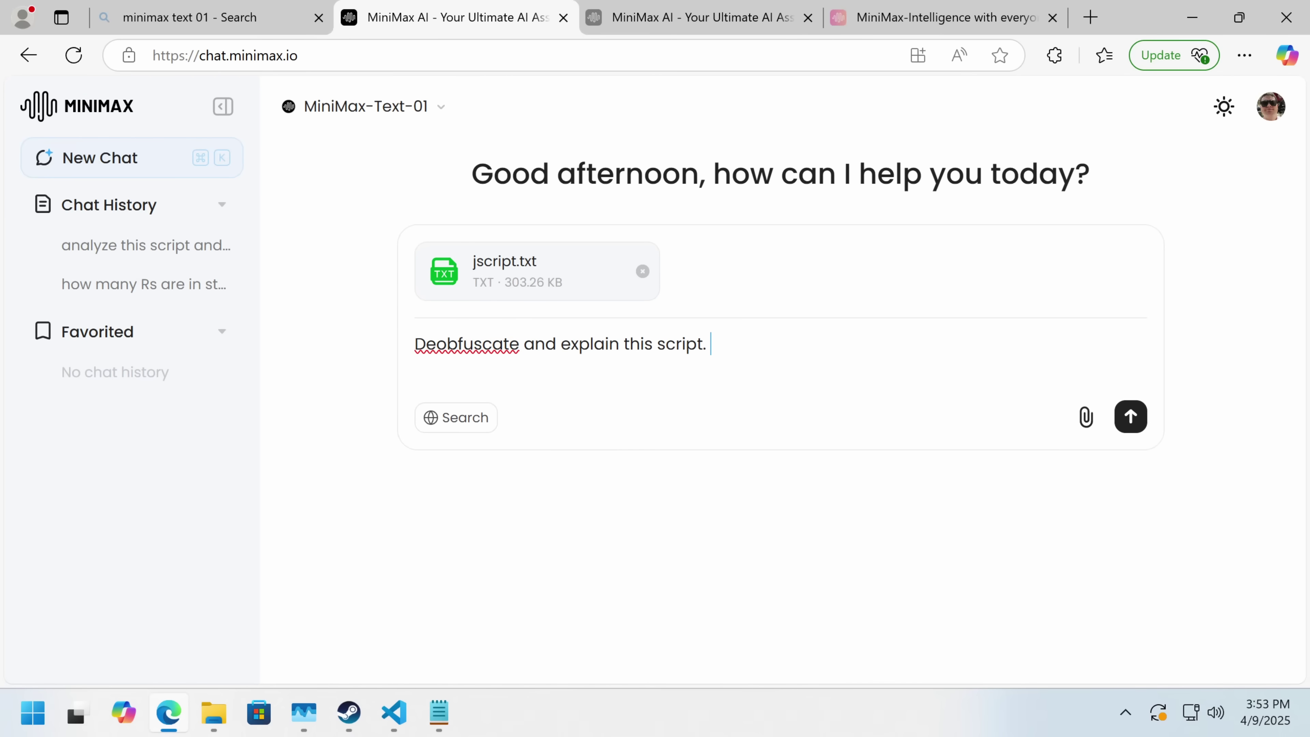
pyautogui.press('Return')
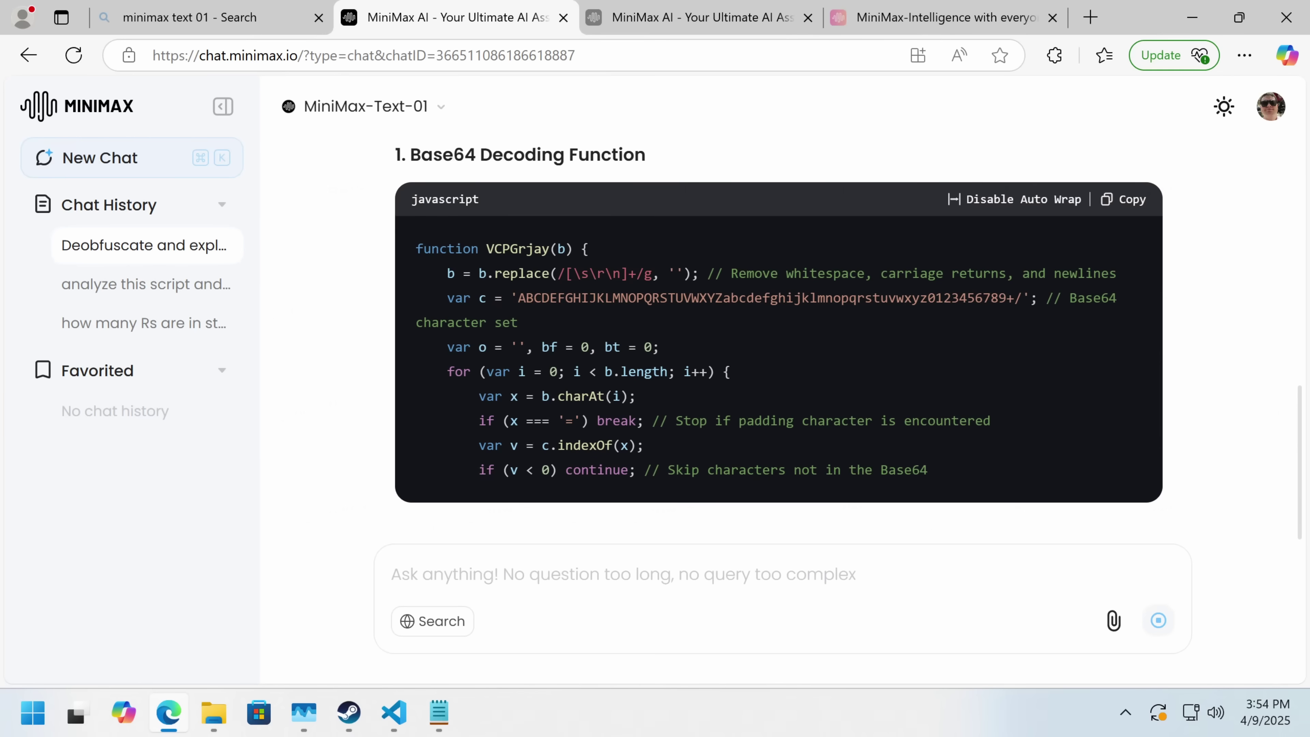
# Close passwords.txt in Notepad and page down through jscript.txt's raw hex data.
pyautogui.click(440, 713)
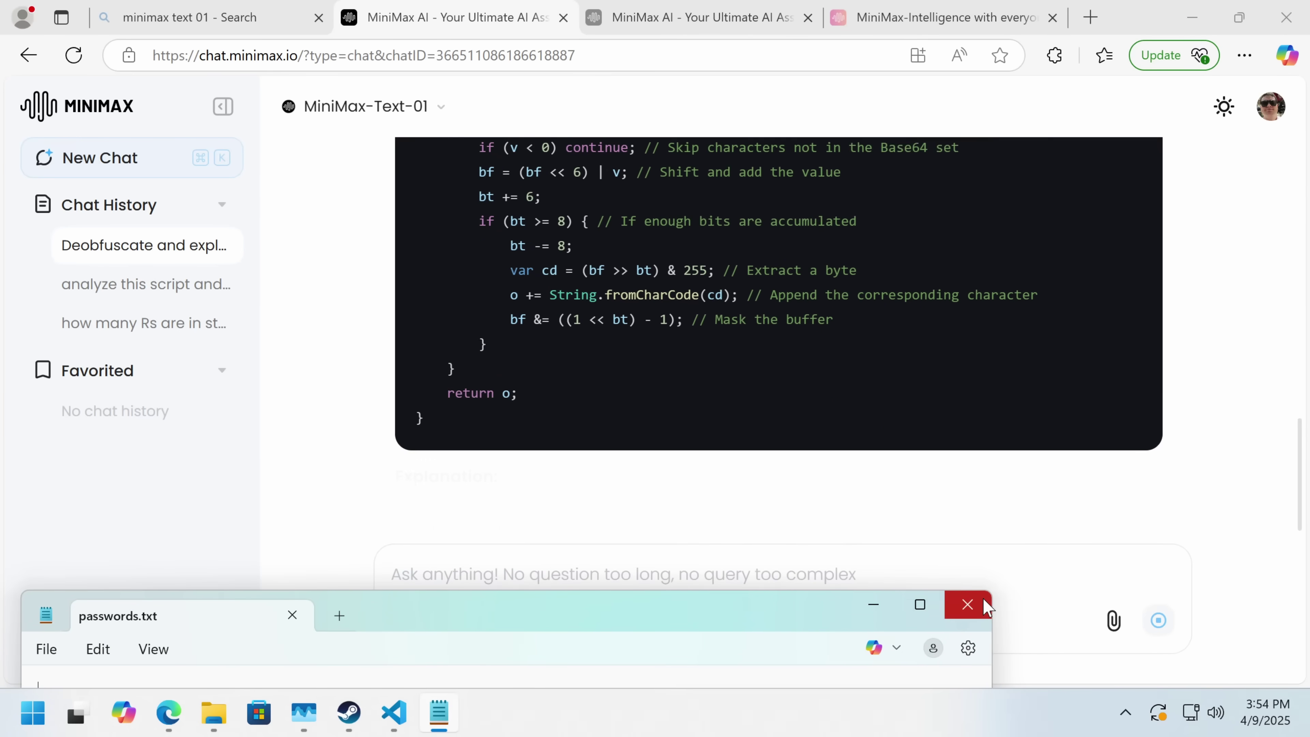
pyautogui.click(967, 604)
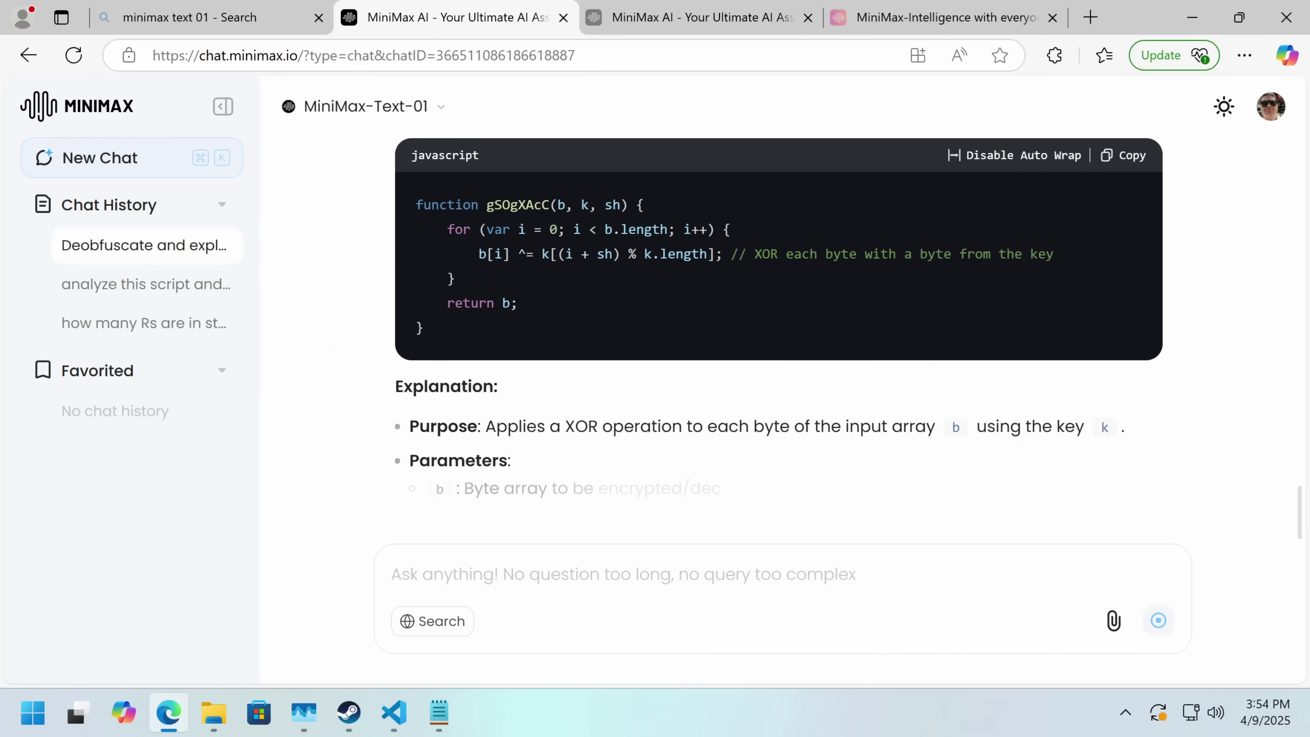
pyautogui.click(439, 712)
pyautogui.press('pagedown')
pyautogui.press('pagedown')
pyautogui.press('pagedown')
pyautogui.press('pagedown')
pyautogui.press('pagedown')
pyautogui.press('pagedown')
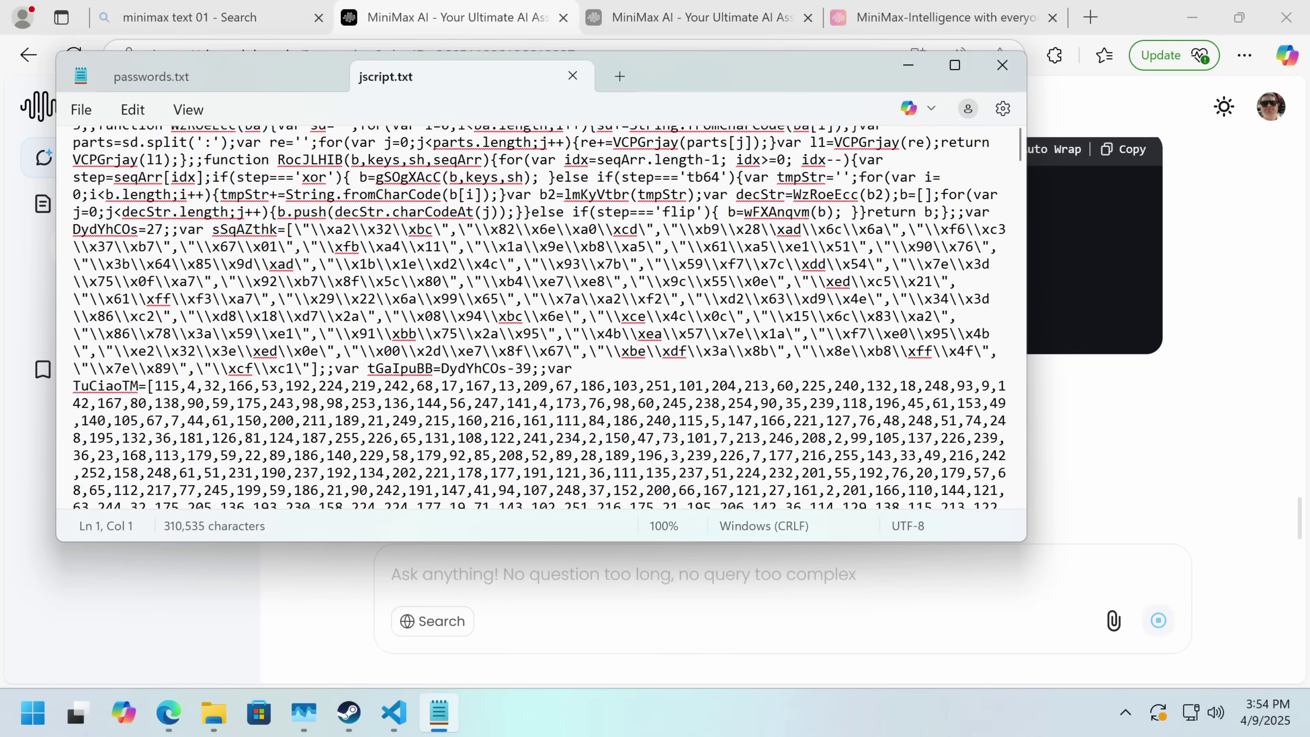
pyautogui.scroll(-20, 536, 314)
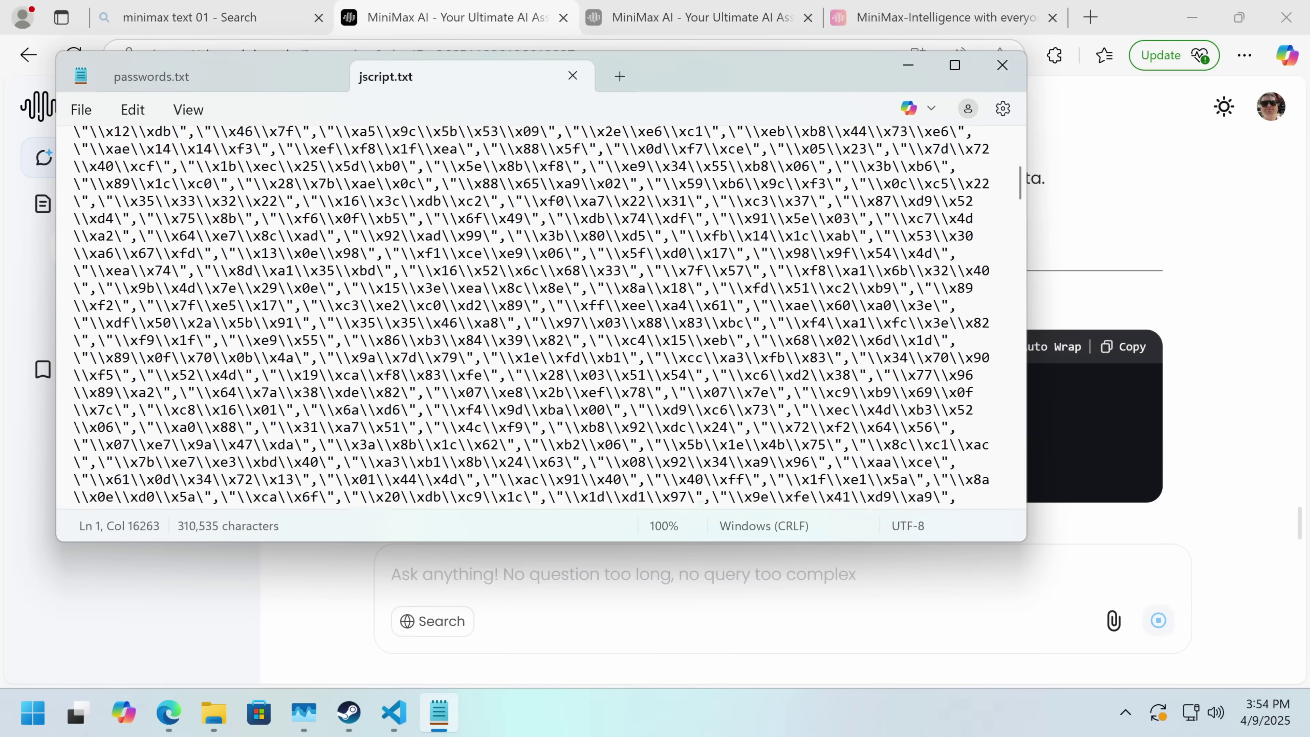
pyautogui.scroll(-20, 536, 315)
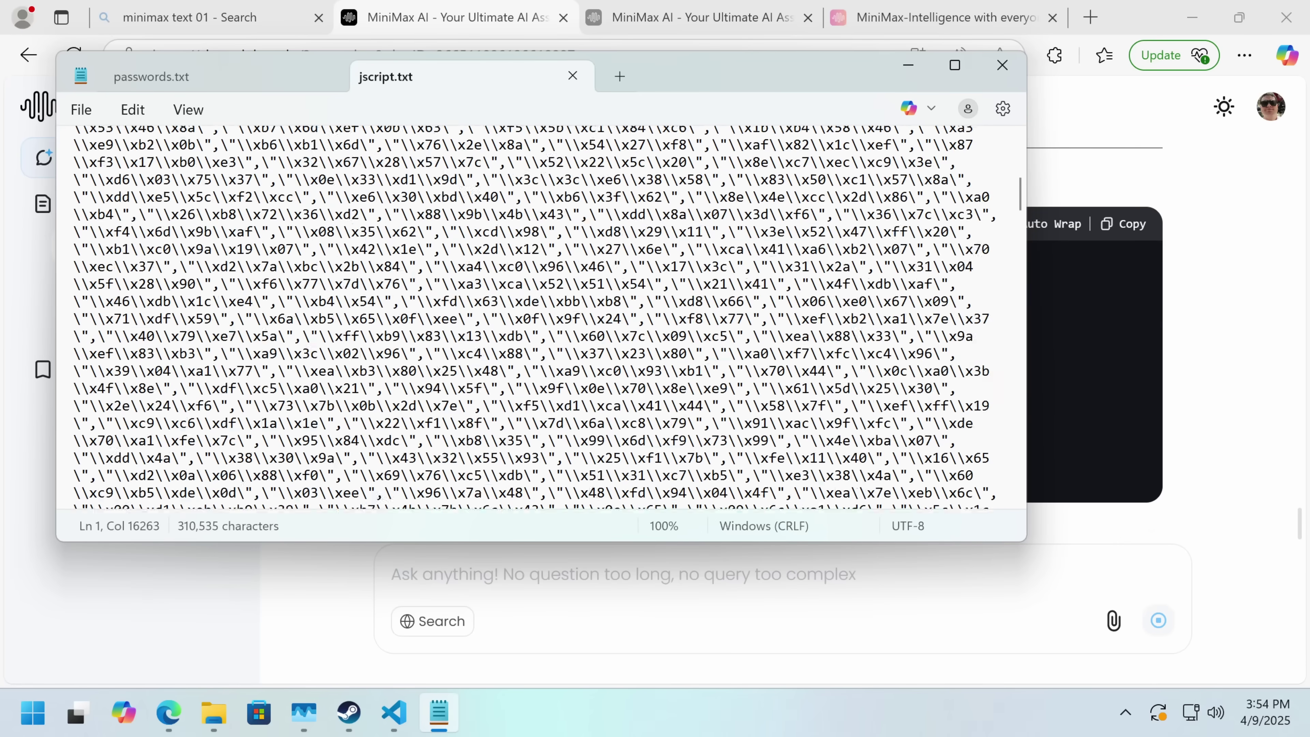
pyautogui.scroll(-20, 536, 315)
# Scroll MiniMax's reply down to section 12, Recommendations, and back up to section 2.
pyautogui.click(1295, 389)
pyautogui.scroll(-4, 959, 413)
pyautogui.scroll(12, 959, 413)
pyautogui.scroll(2, 908, 393)
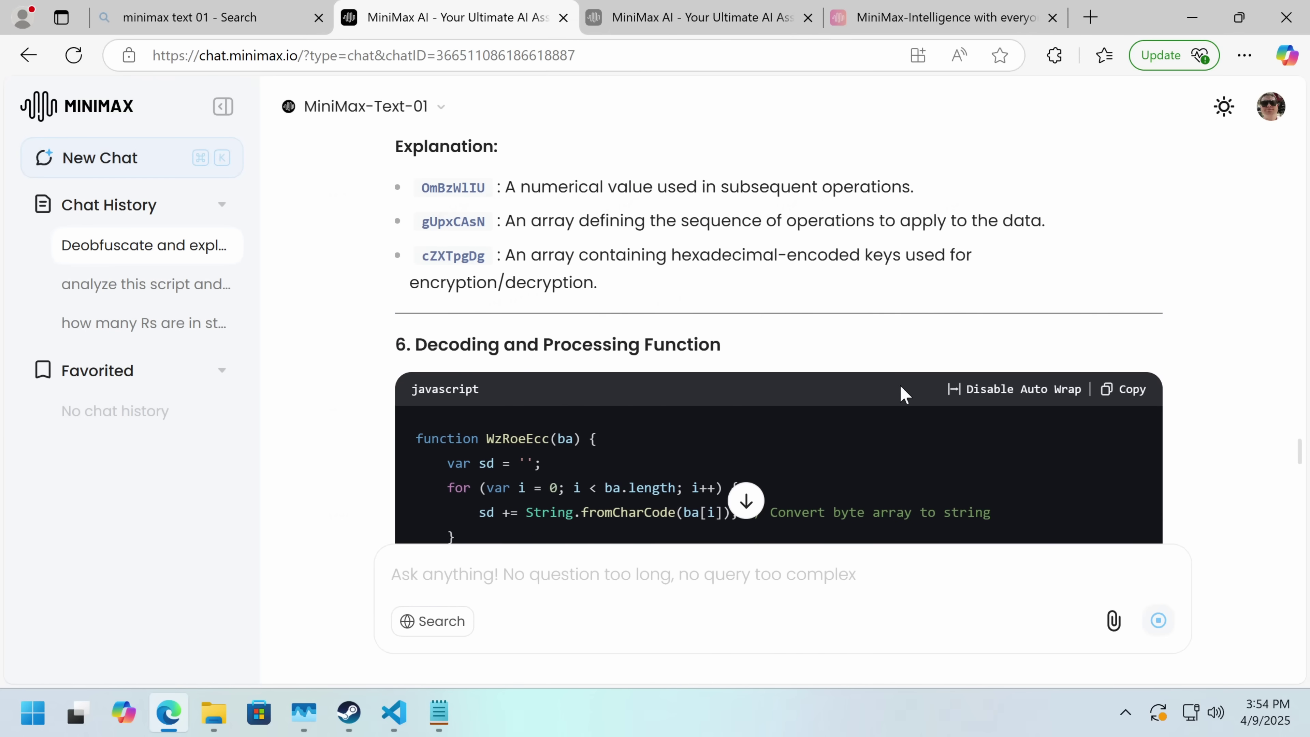
pyautogui.scroll(-11, 510, 346)
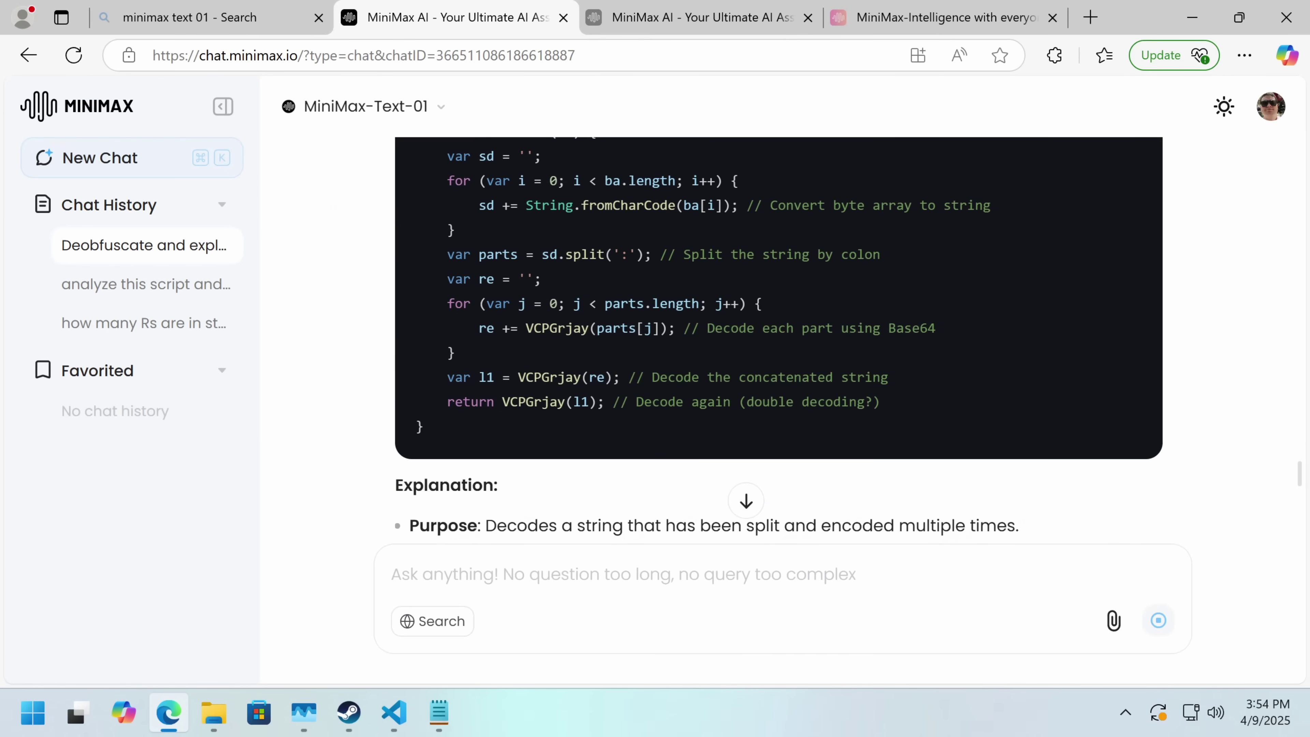
pyautogui.scroll(-15, 593, 297)
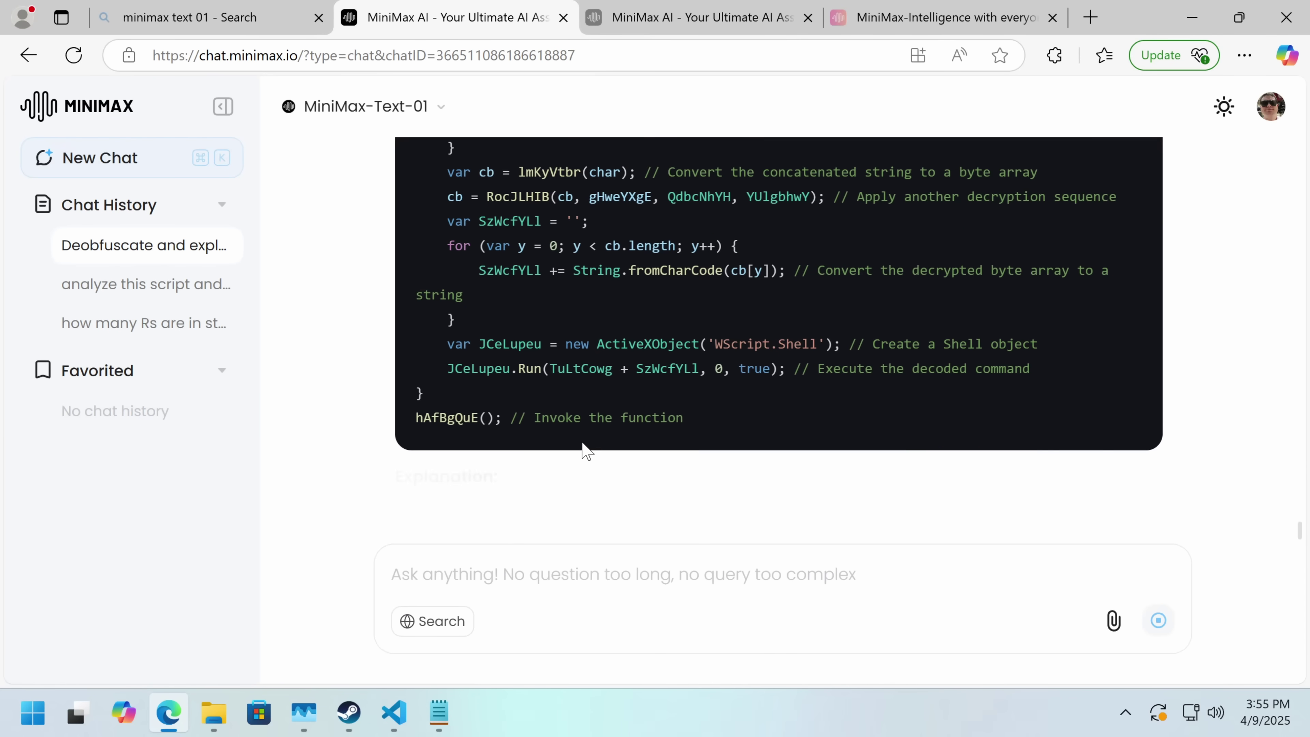
pyautogui.scroll(2, 626, 375)
pyautogui.scroll(5, 625, 366)
pyautogui.scroll(12, 625, 361)
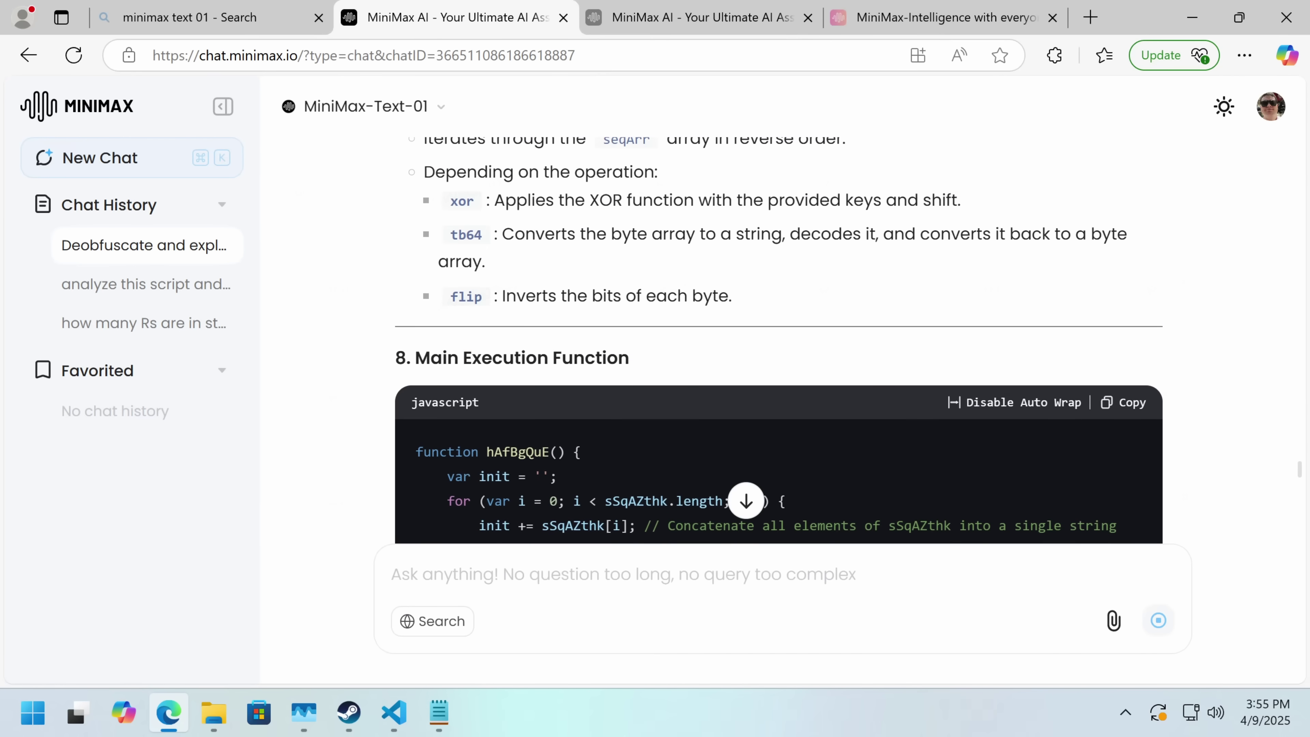
pyautogui.scroll(-12, 625, 362)
pyautogui.scroll(-8, 628, 363)
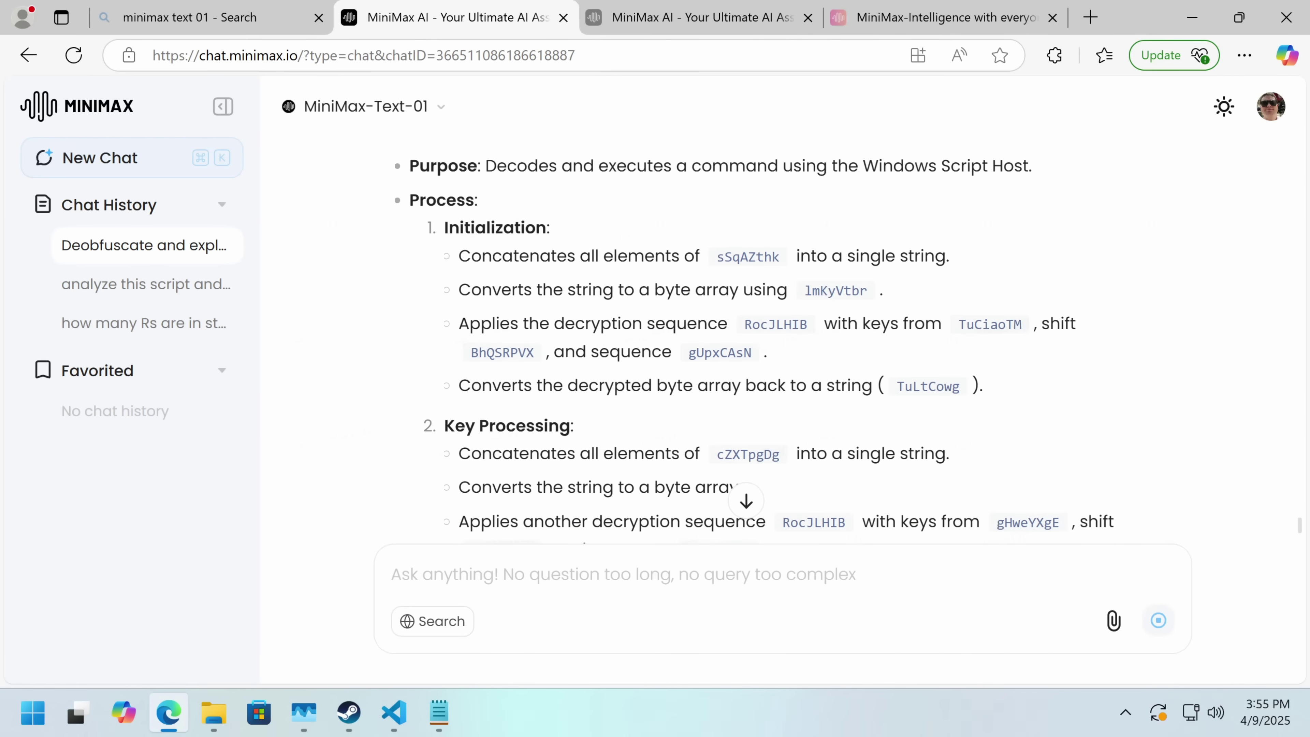
pyautogui.scroll(-8, 790, 258)
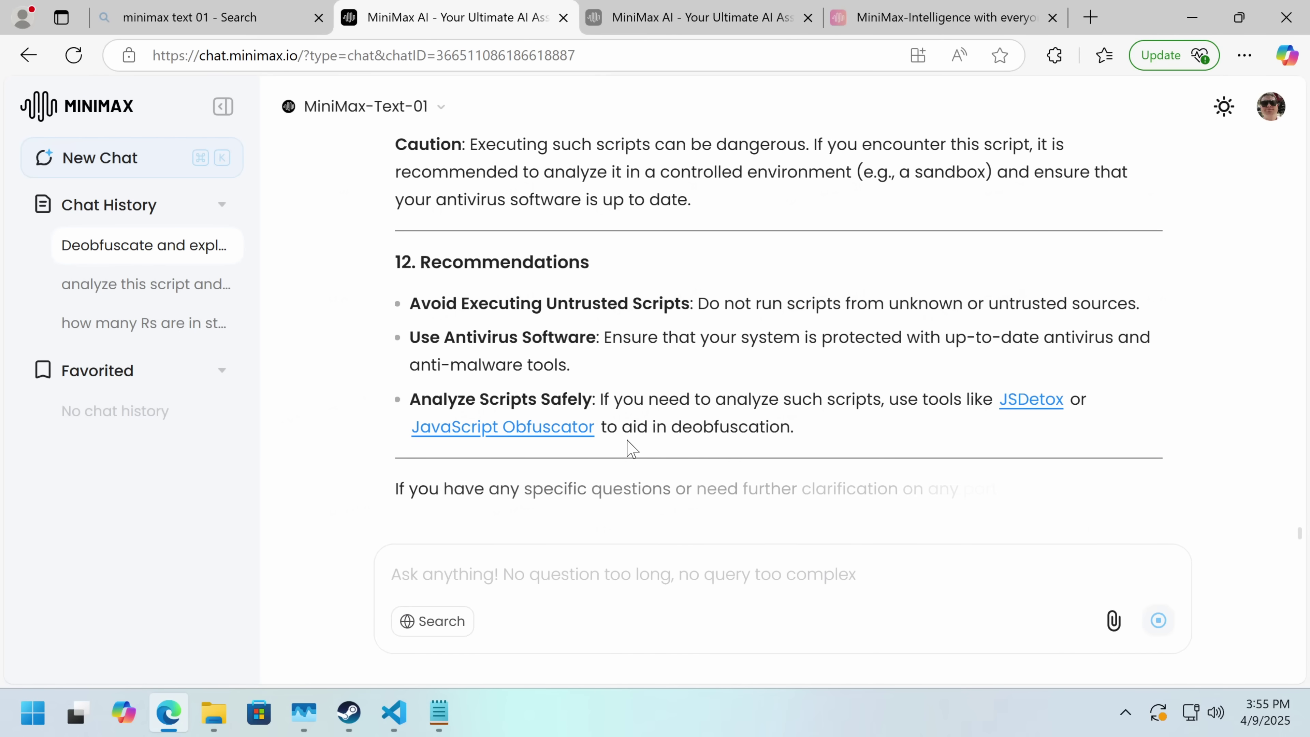
pyautogui.scroll(20, 632, 449)
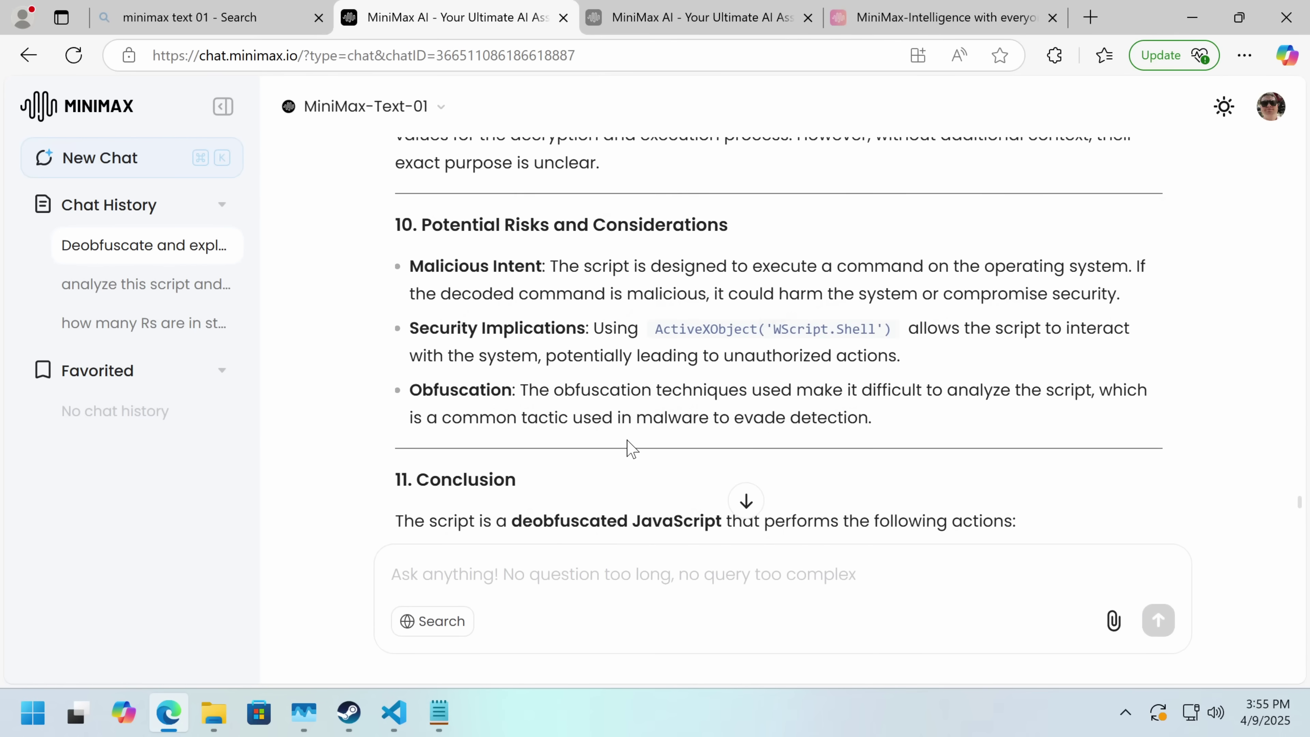
pyautogui.scroll(5, 515, 449)
pyautogui.scroll(-6, 502, 462)
pyautogui.scroll(8, 503, 462)
pyautogui.scroll(10, 506, 458)
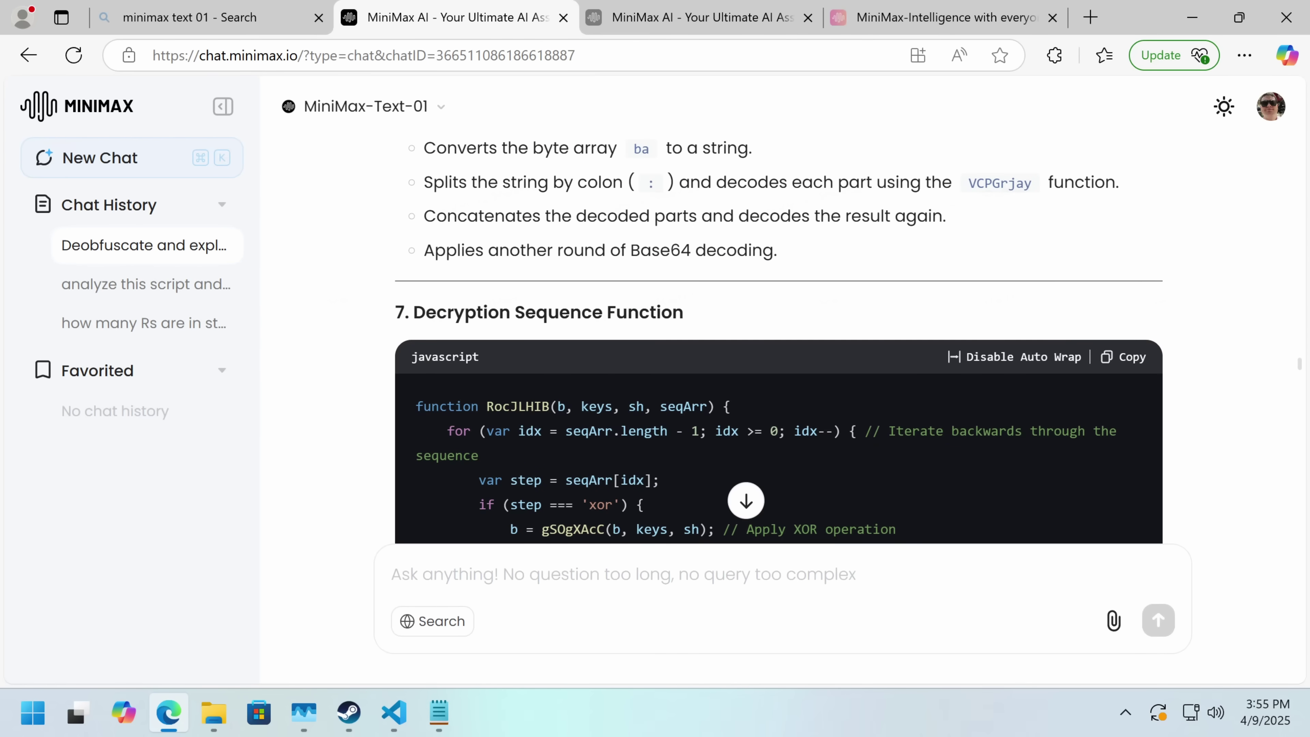
pyautogui.scroll(10, 1006, 376)
pyautogui.scroll(15, 496, 445)
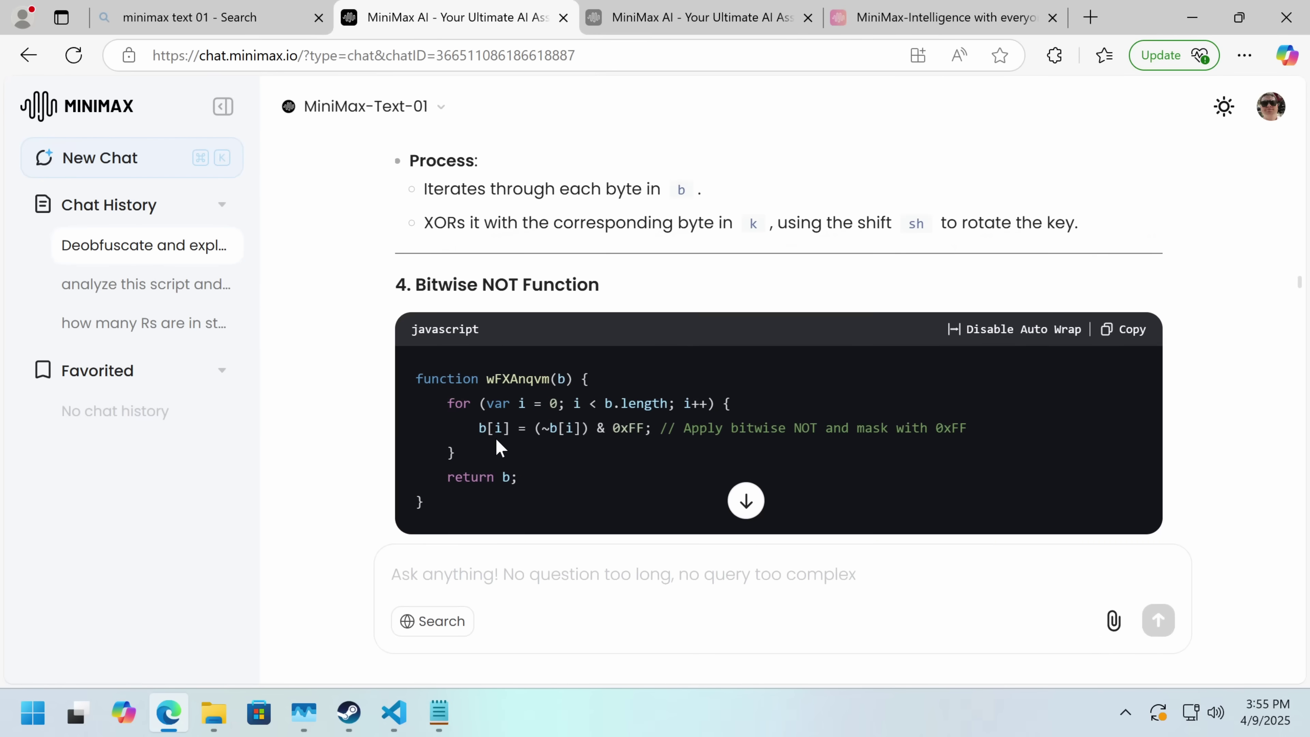
# Review jscript.txt in Notepad from its opening eval code through the hex-escape array.
pyautogui.click(439, 713)
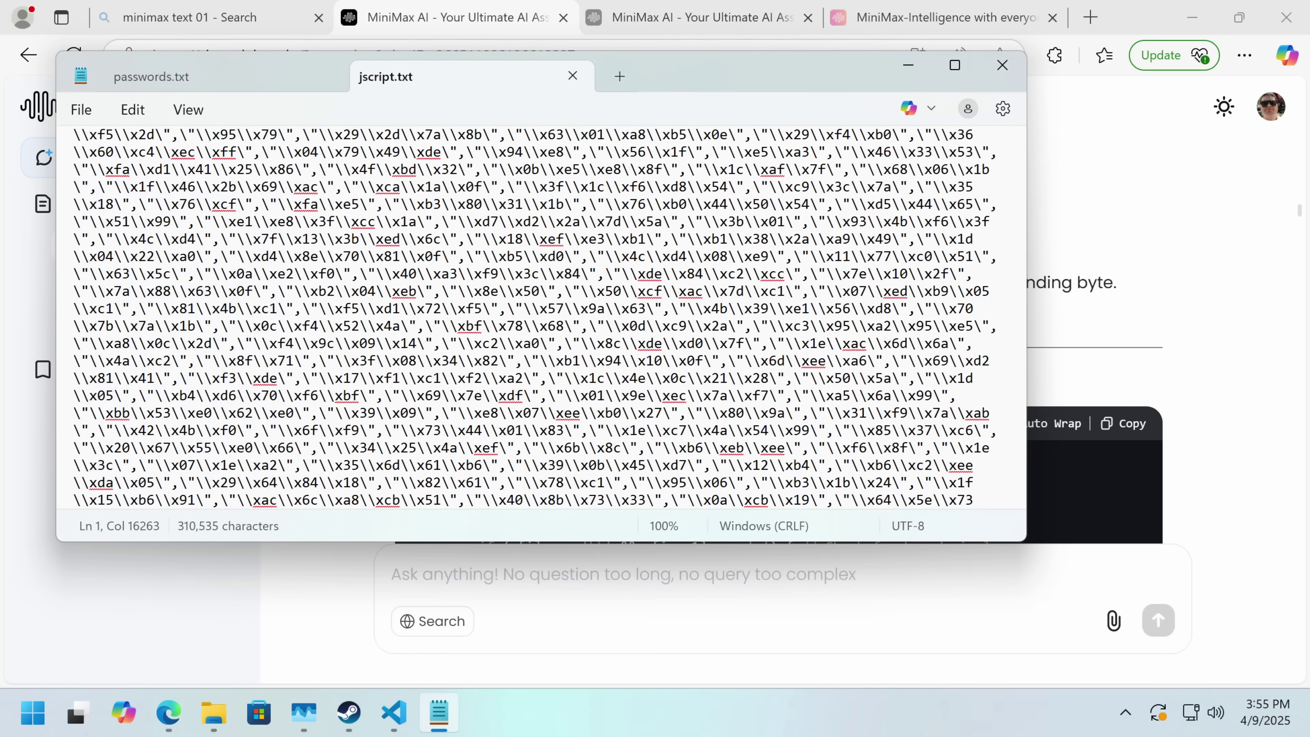
pyautogui.scroll(5, 526, 527)
pyautogui.moveTo(1021, 229); pyautogui.dragTo(1017, 121)
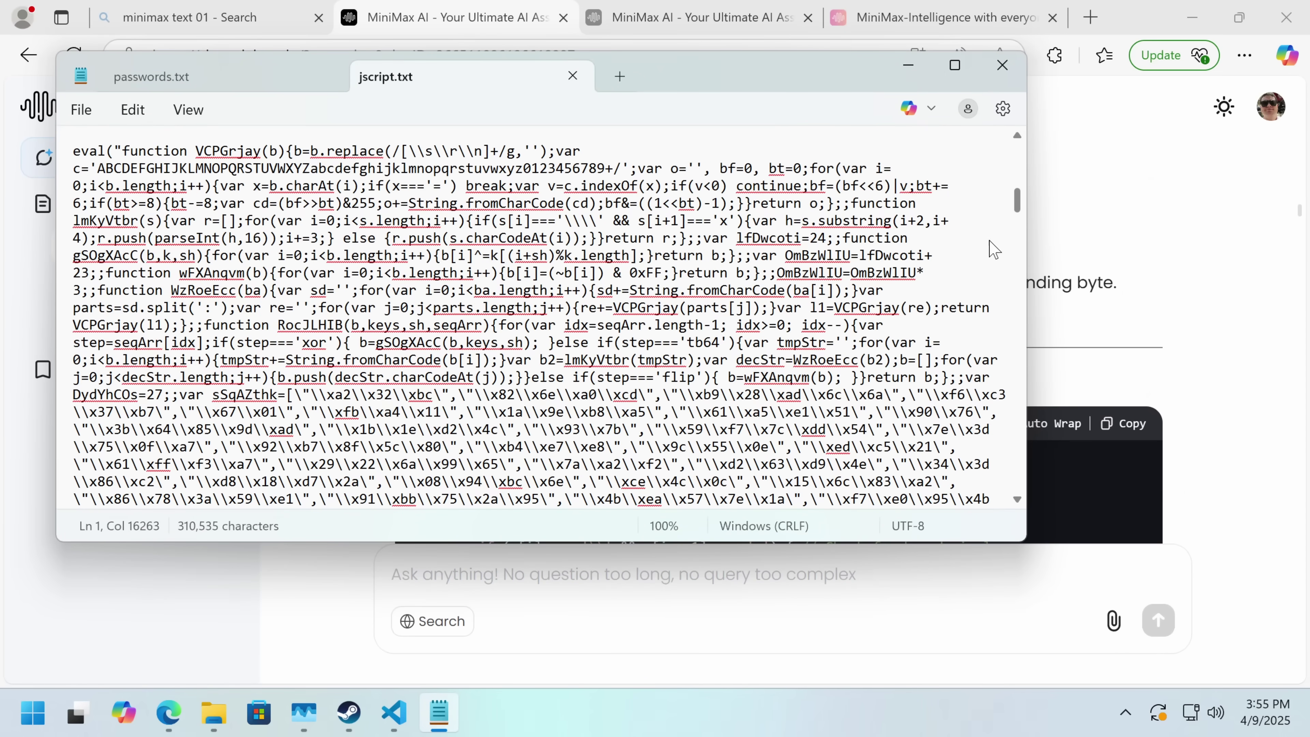
pyautogui.click(1011, 395)
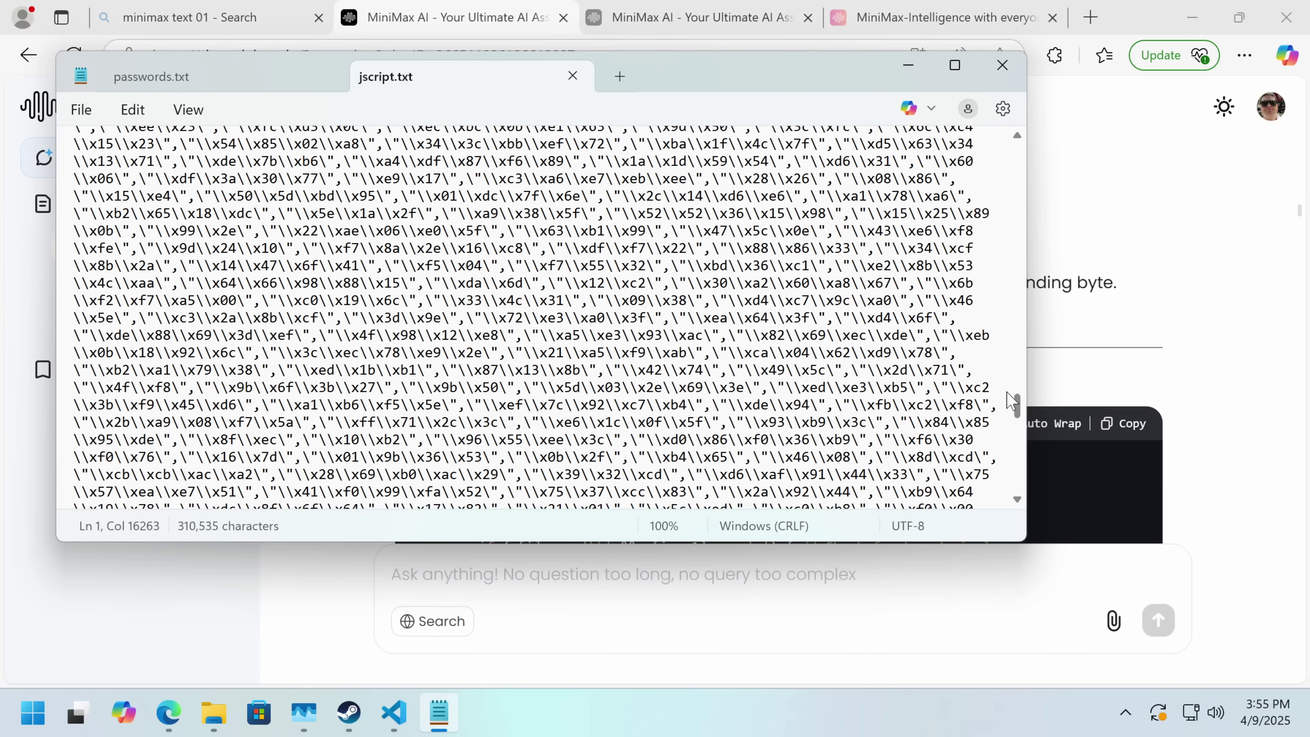
pyautogui.moveTo(1012, 395); pyautogui.dragTo(1036, 146)
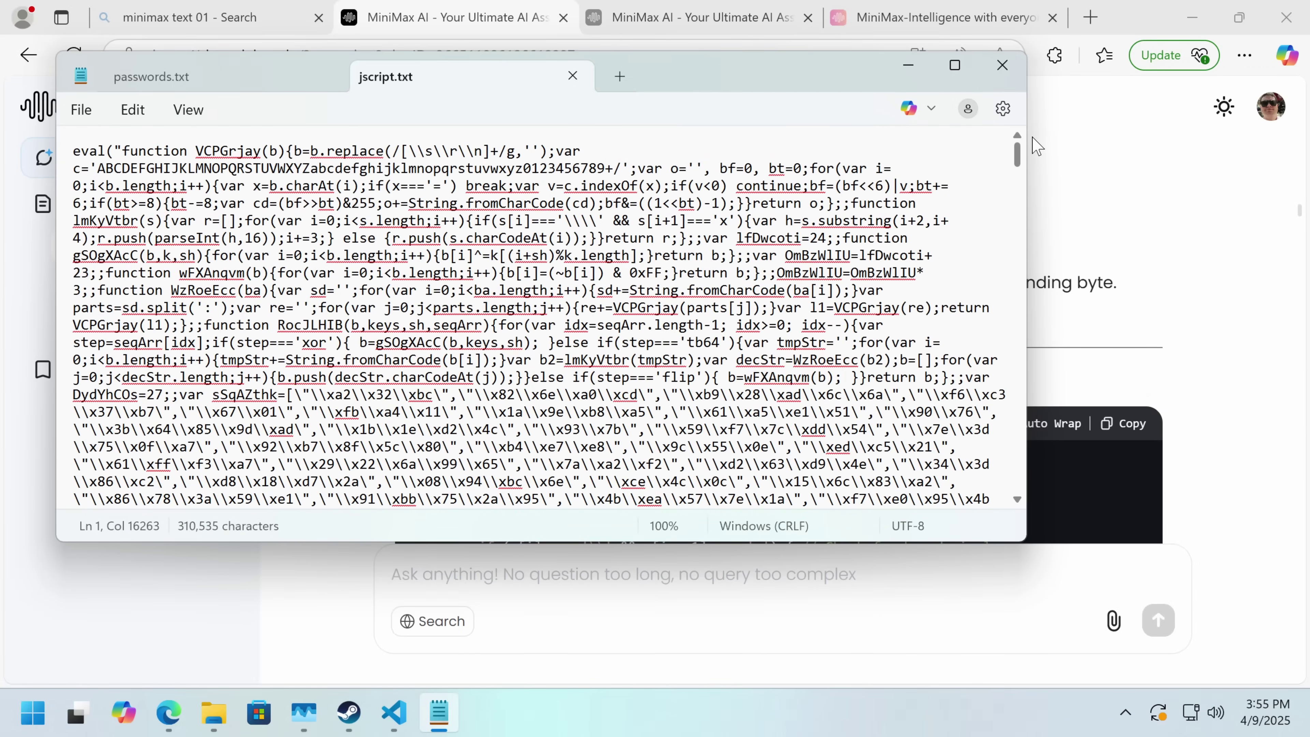
# Bring the MiniMax chat reply back to the front and scroll through it.
pyautogui.click(1047, 188)
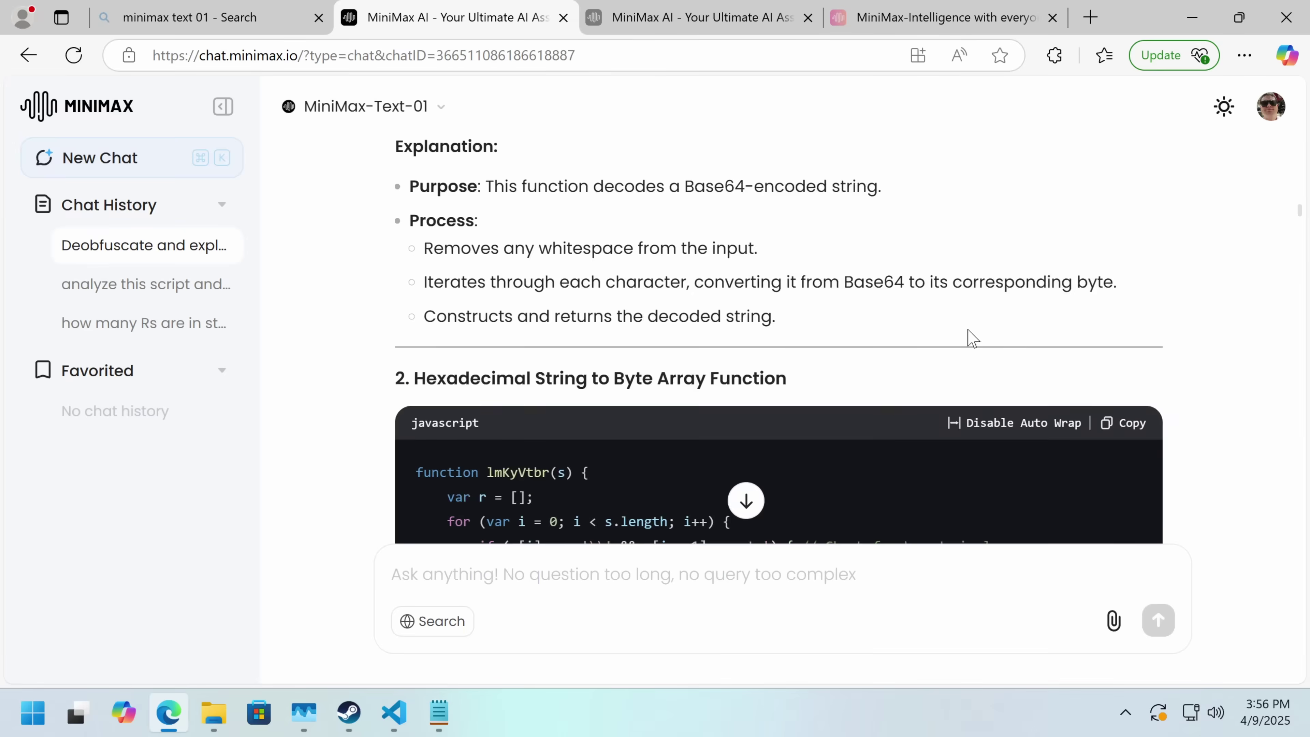
pyautogui.scroll(-5, 924, 342)
pyautogui.scroll(6, 605, 393)
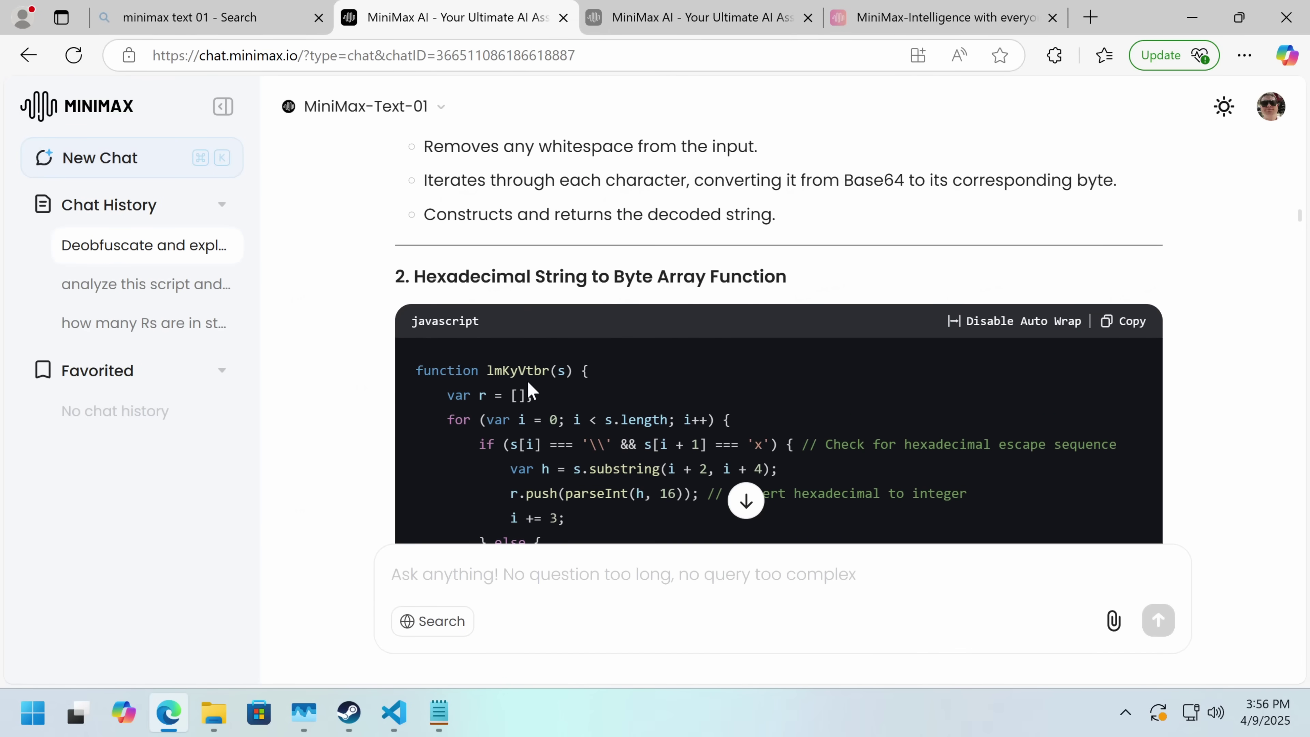
pyautogui.scroll(10, 531, 392)
# Find malwarehiddeninaudio.aac in Downloads and launch ImHex from Start to open it.
pyautogui.click(214, 712)
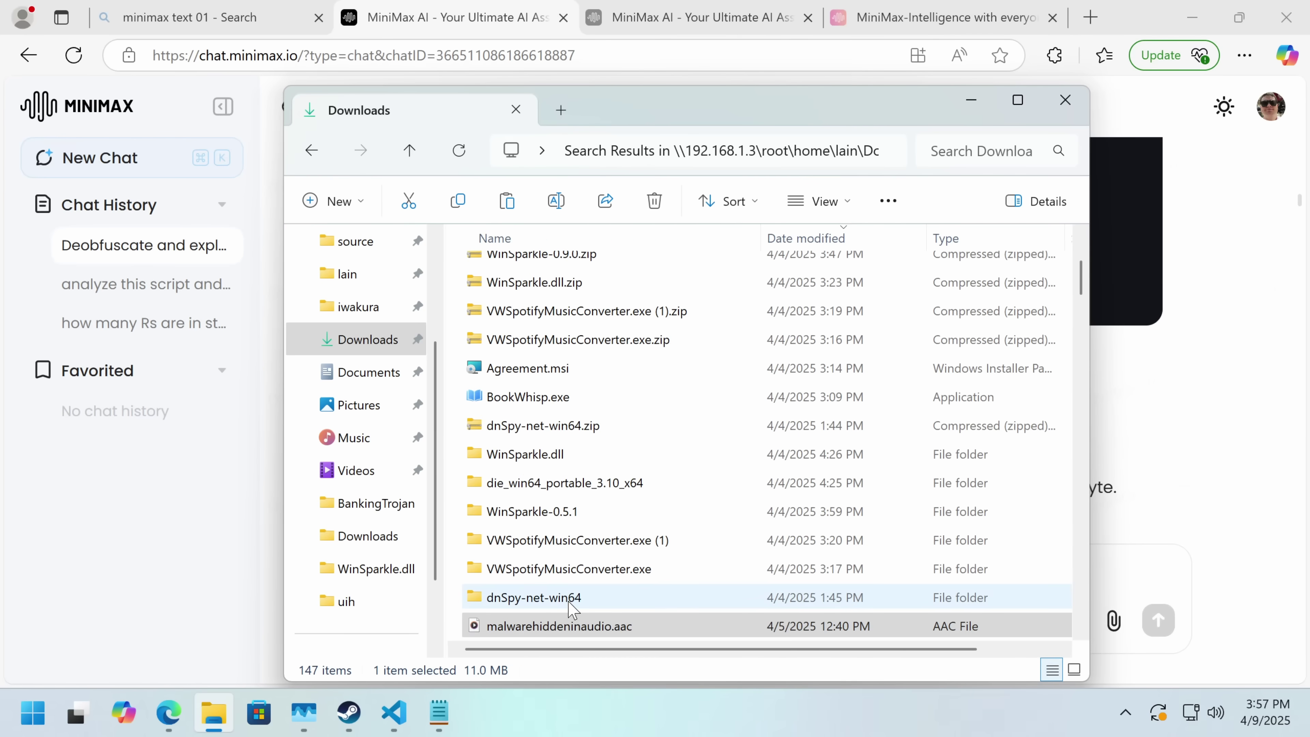
pyautogui.rightClick(570, 626)
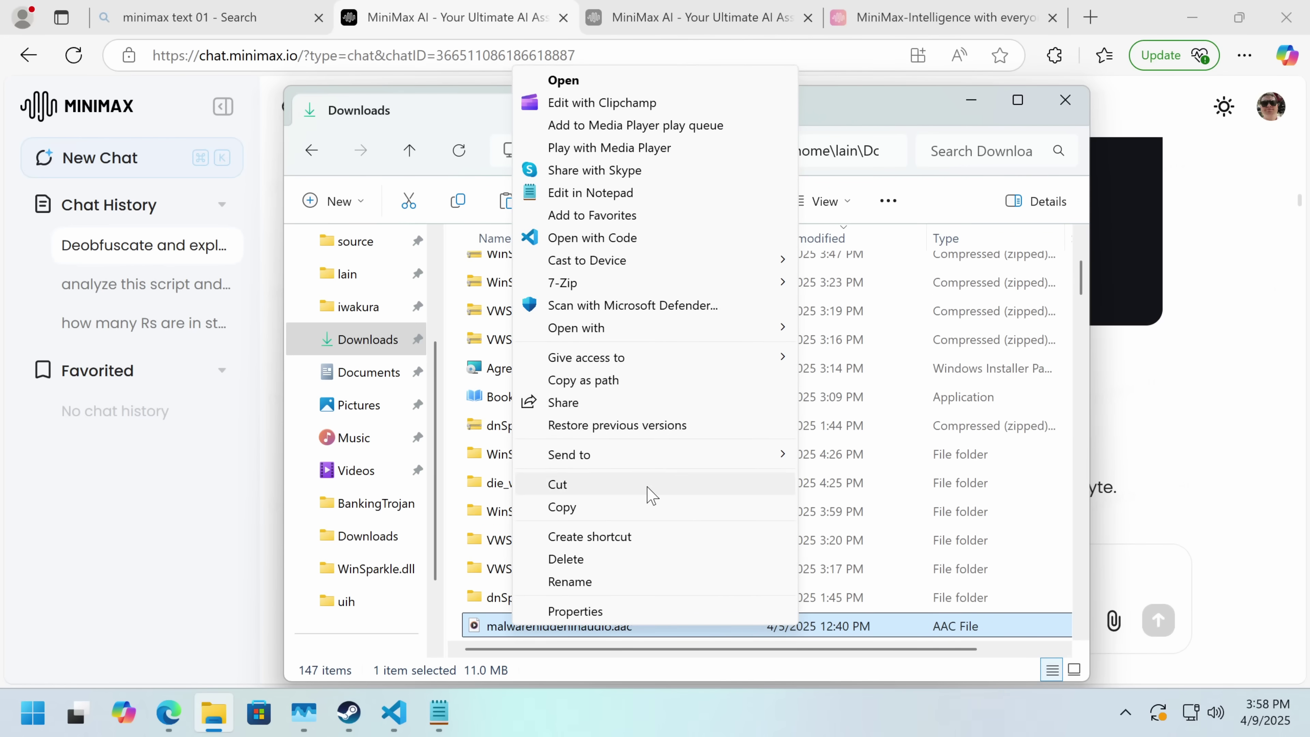
pyautogui.click(567, 638)
pyautogui.click(8, 712)
pyautogui.write('o')
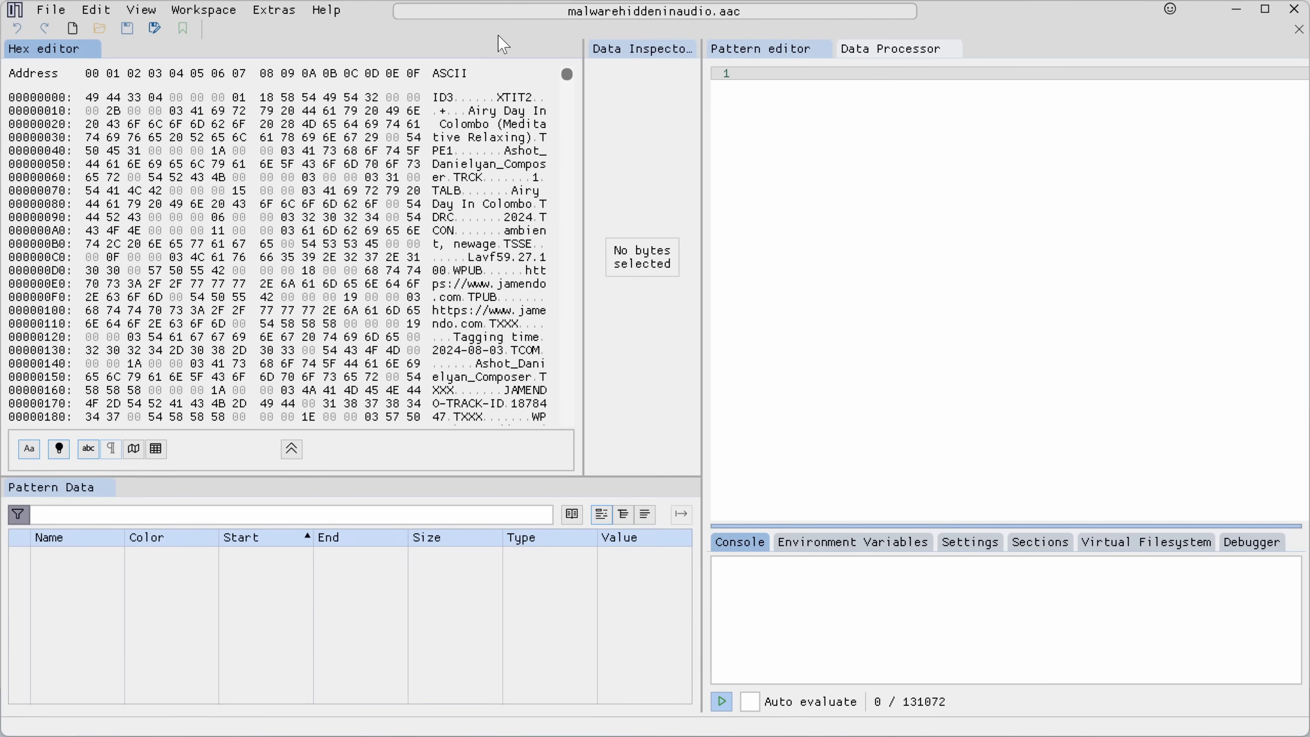
# Scroll deep into the .aac's comma-separated ASCII numbers and inspect byte 0xF3DCC.
pyautogui.scroll(-20, 523, 121)
pyautogui.scroll(10, 522, 121)
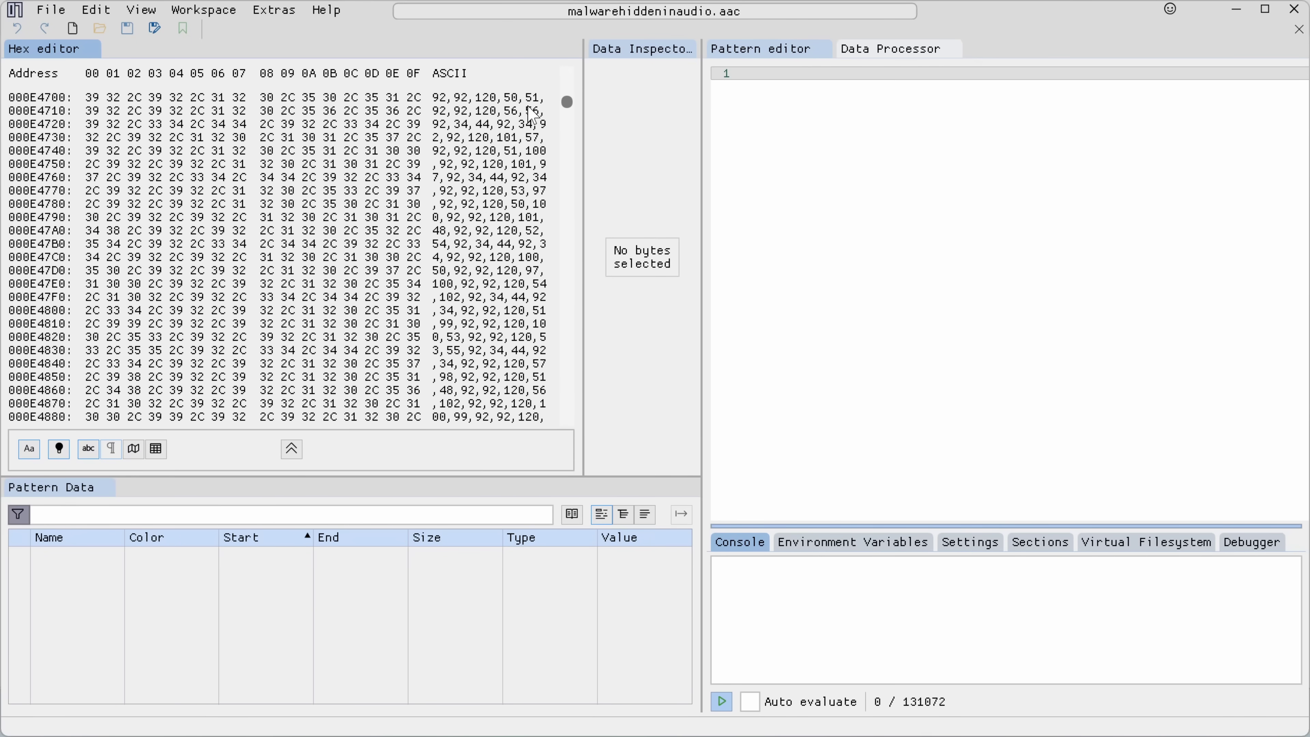
pyautogui.scroll(10, 475, 179)
pyautogui.scroll(10, 471, 185)
pyautogui.scroll(10, 468, 183)
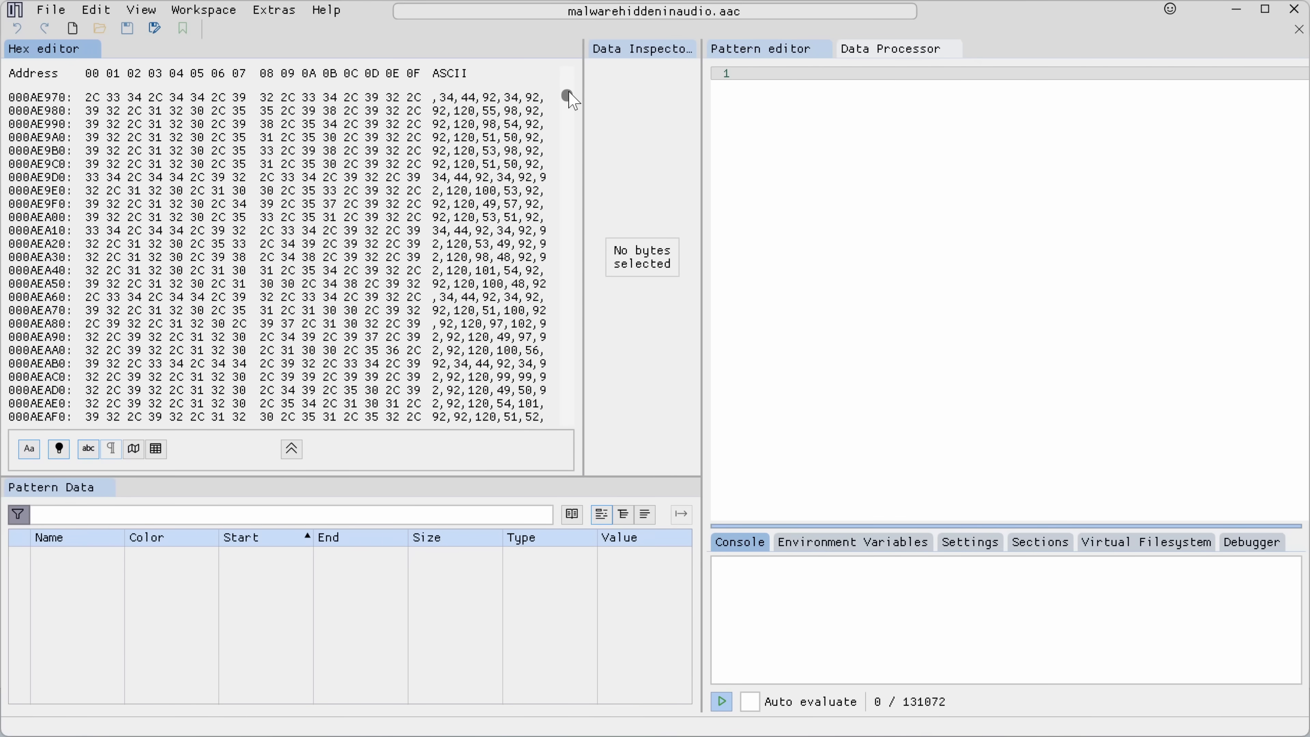
pyautogui.moveTo(569, 94); pyautogui.dragTo(567, 417)
pyautogui.click(353, 253)
pyautogui.scroll(5, 353, 253)
pyautogui.scroll(15, 353, 253)
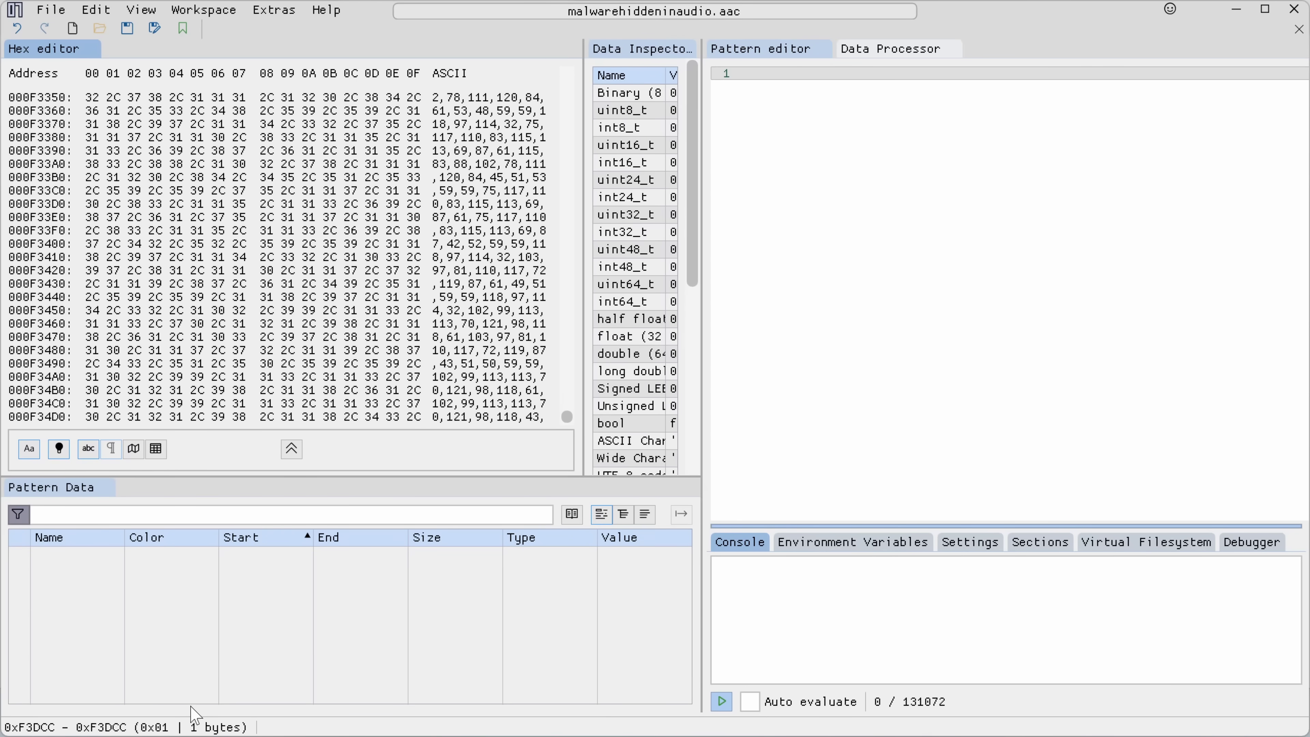
# Shrink ImHex, then send scripttodeobf.txt in a new MiniMax chat asking for deobfuscation.
pyautogui.moveTo(965, 8); pyautogui.dragTo(885, 732)
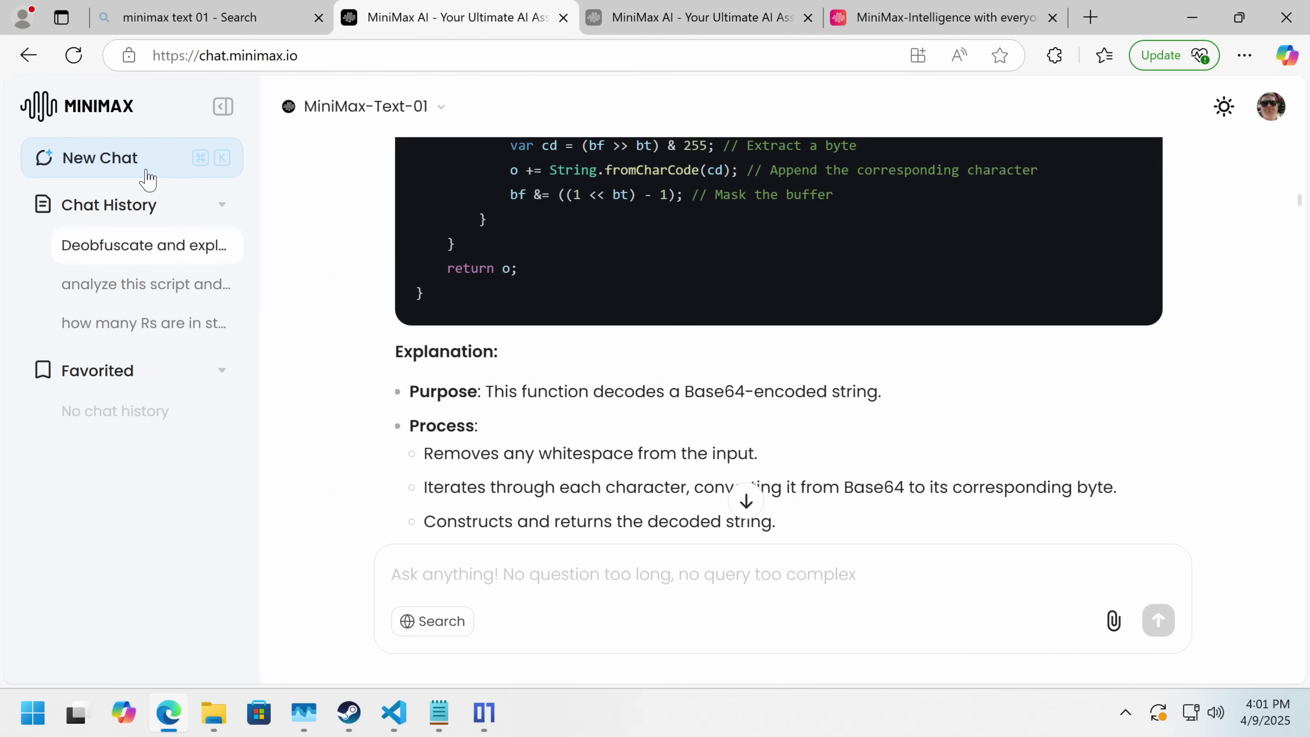
pyautogui.click(147, 178)
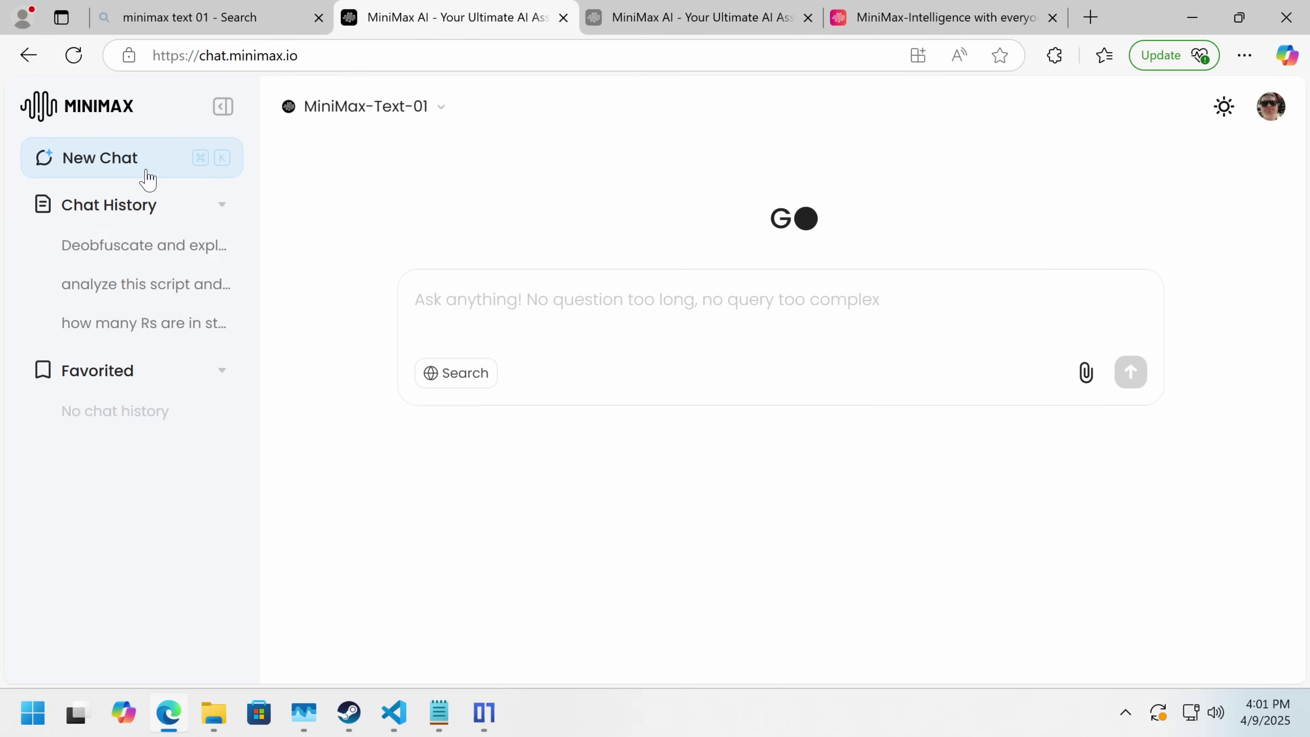
pyautogui.click(1083, 372)
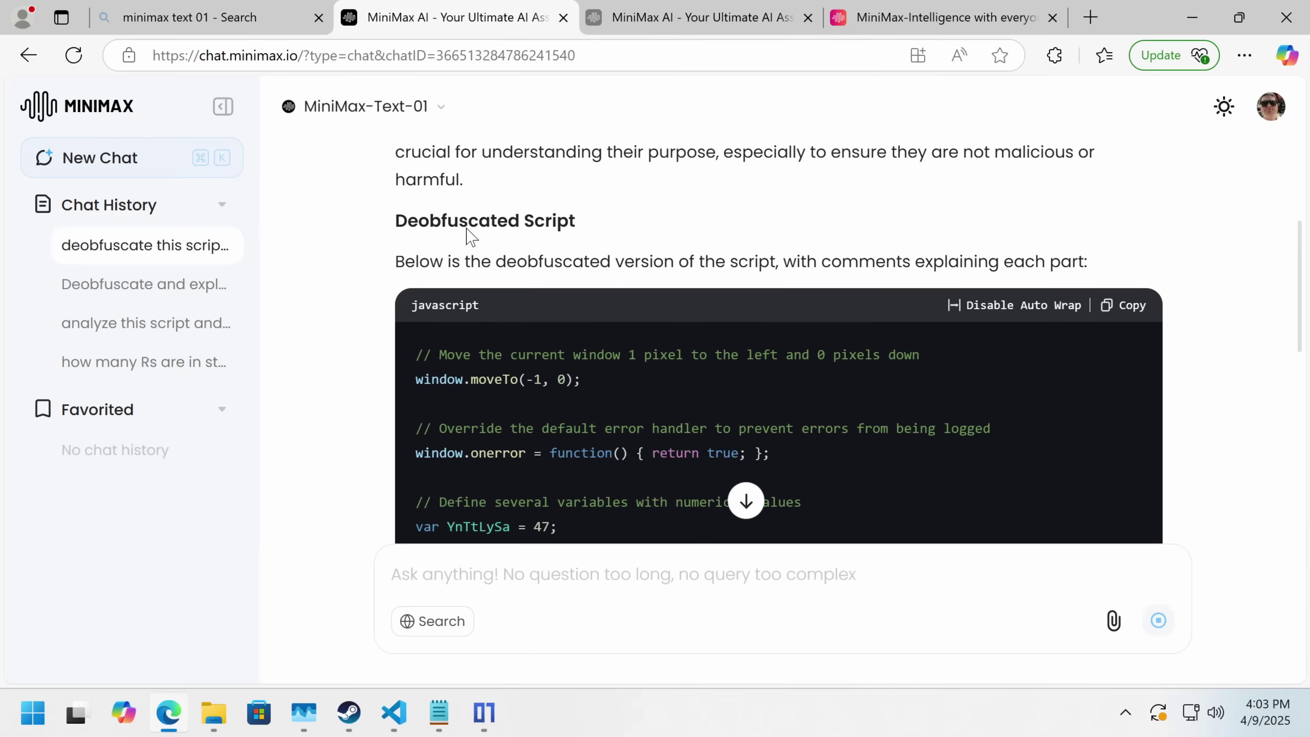
# Review the commented deobfuscated code down to the PrgPcoPN ASCII array ending at 92,92.
pyautogui.scroll(5, 466, 236)
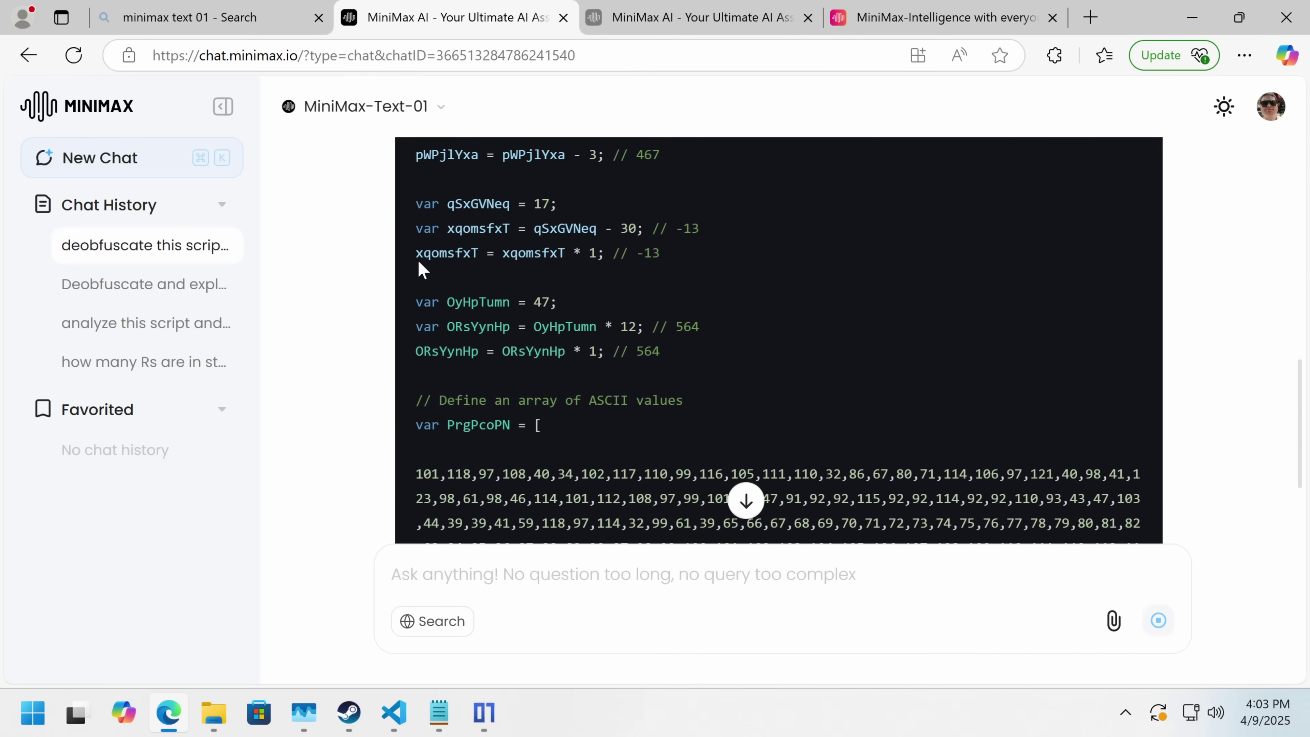
pyautogui.scroll(5, 418, 268)
pyautogui.scroll(2, 415, 274)
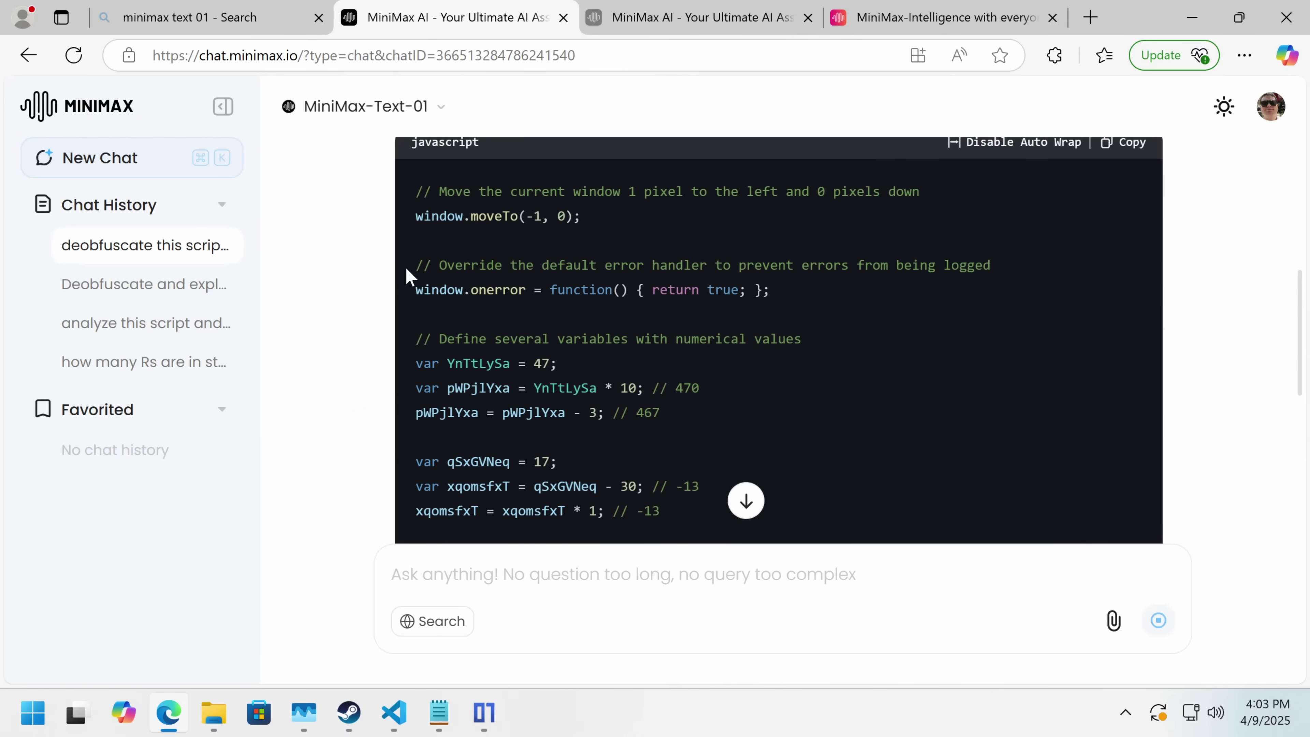
pyautogui.scroll(-4, 472, 343)
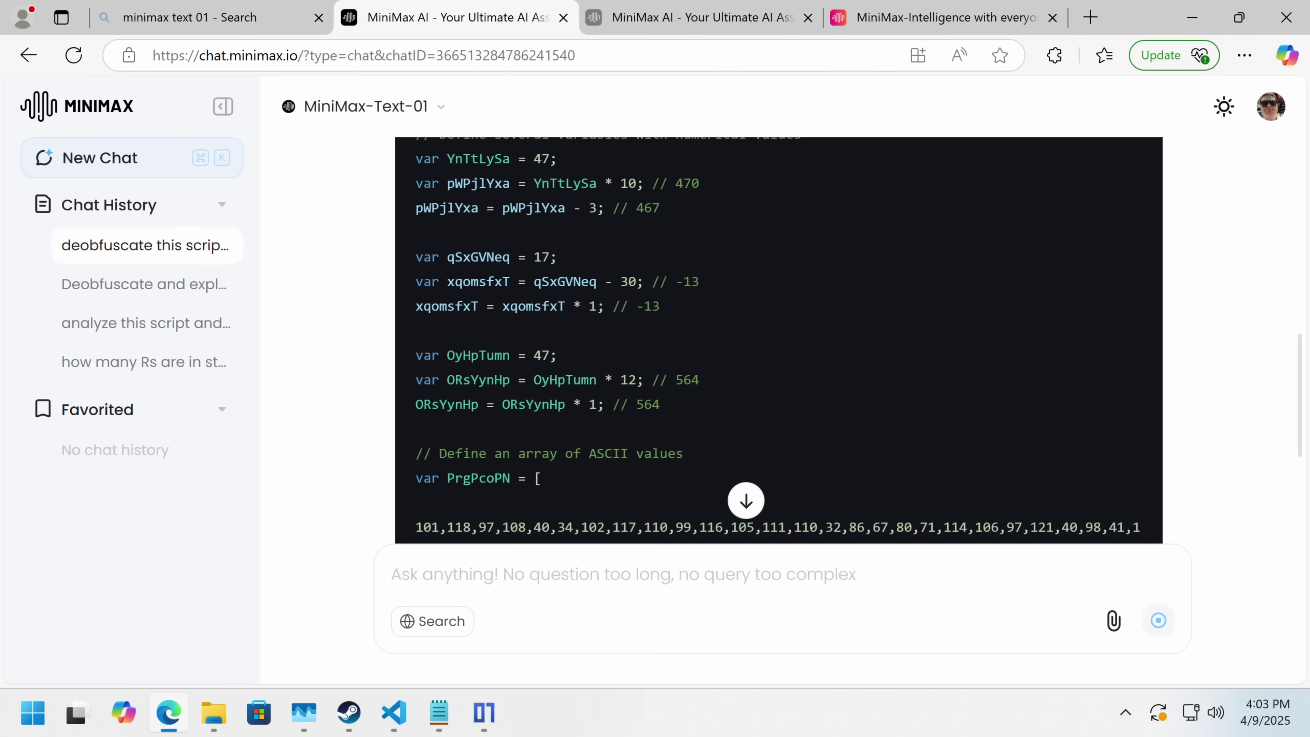
pyautogui.scroll(-5, 608, 485)
pyautogui.scroll(12, 619, 454)
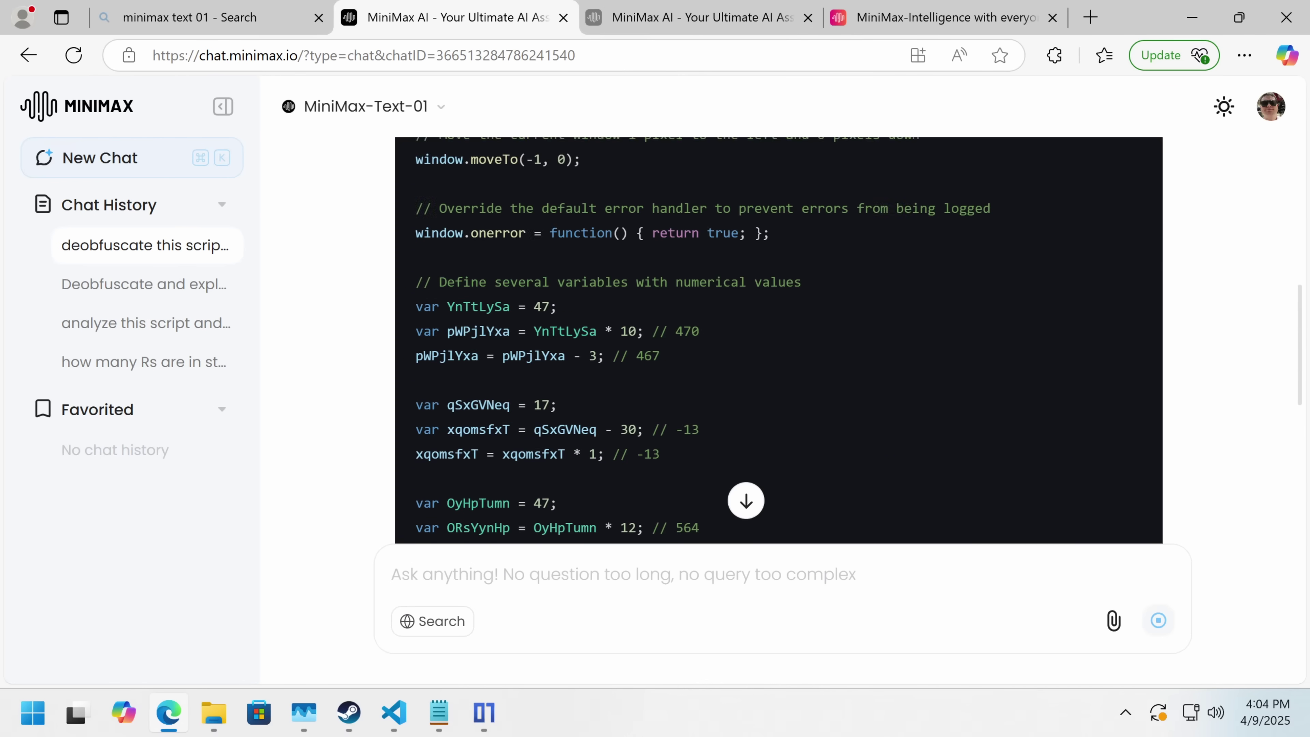
pyautogui.scroll(3, 674, 362)
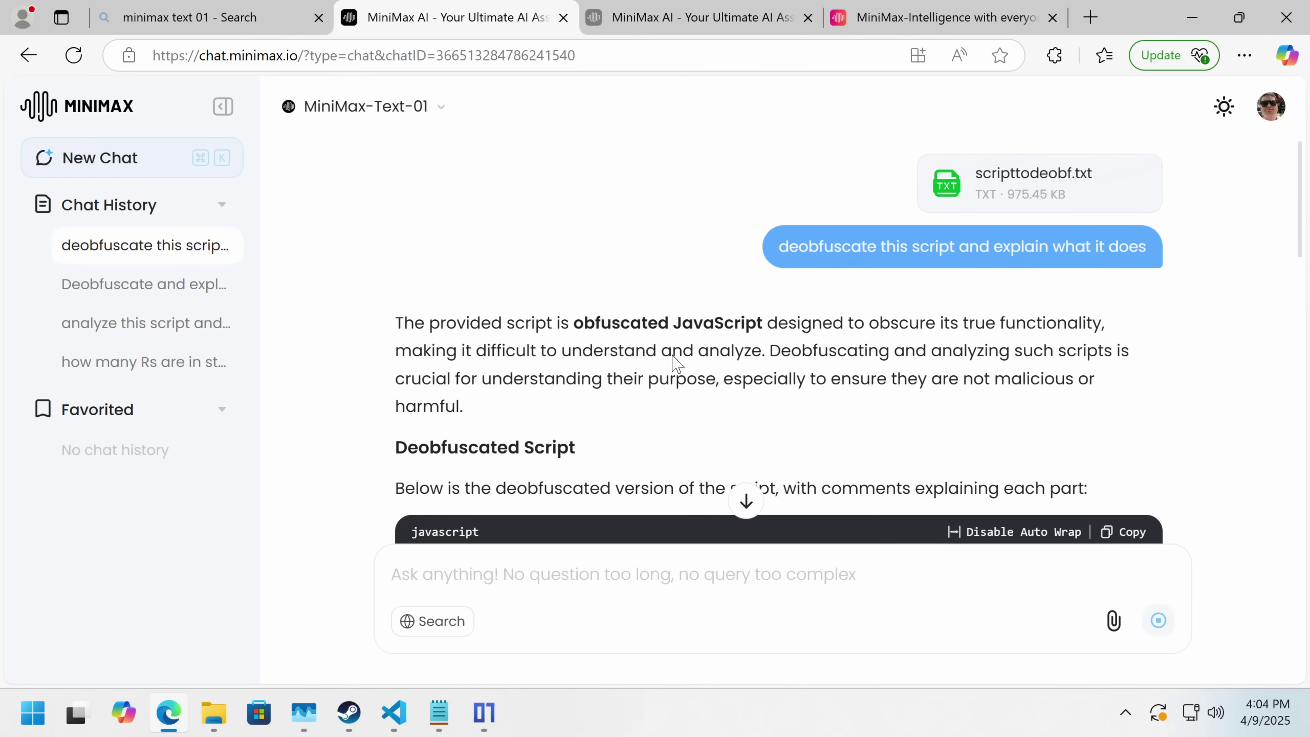
pyautogui.scroll(-15, 696, 343)
pyautogui.scroll(8, 699, 347)
pyautogui.scroll(-10, 695, 345)
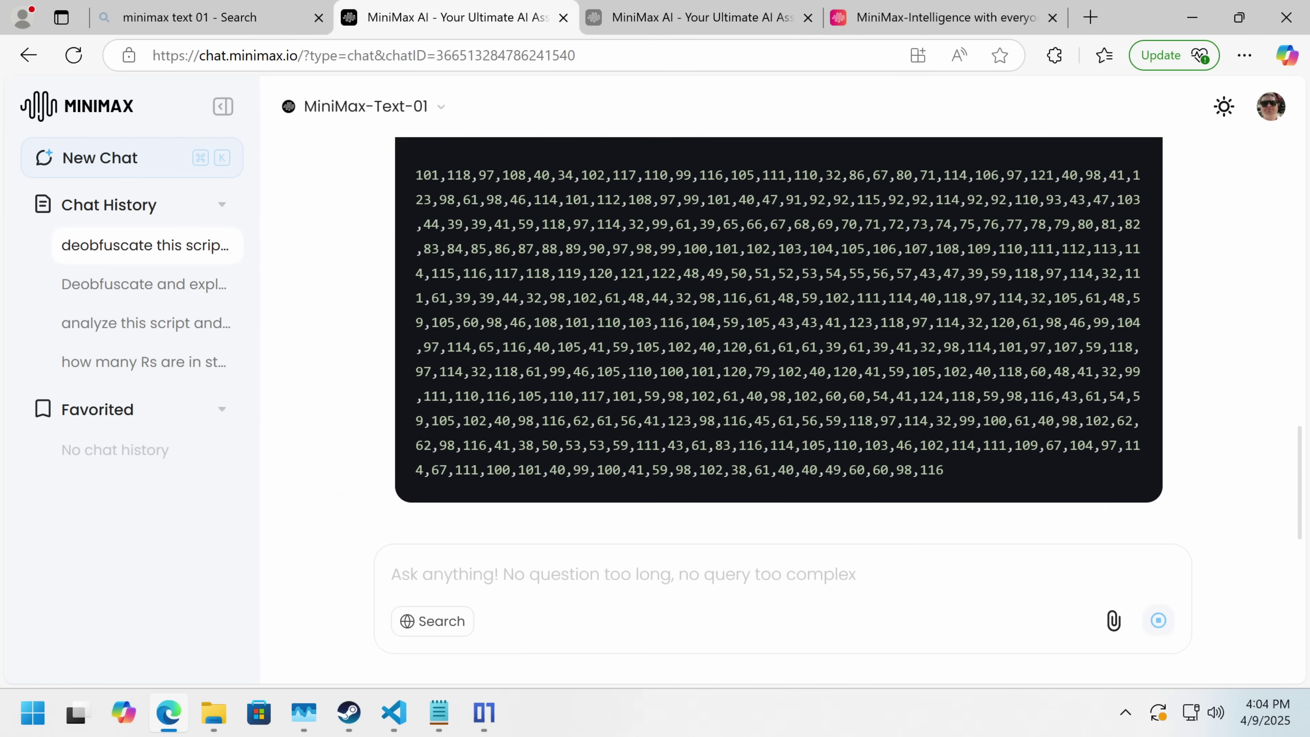
pyautogui.scroll(10, 691, 338)
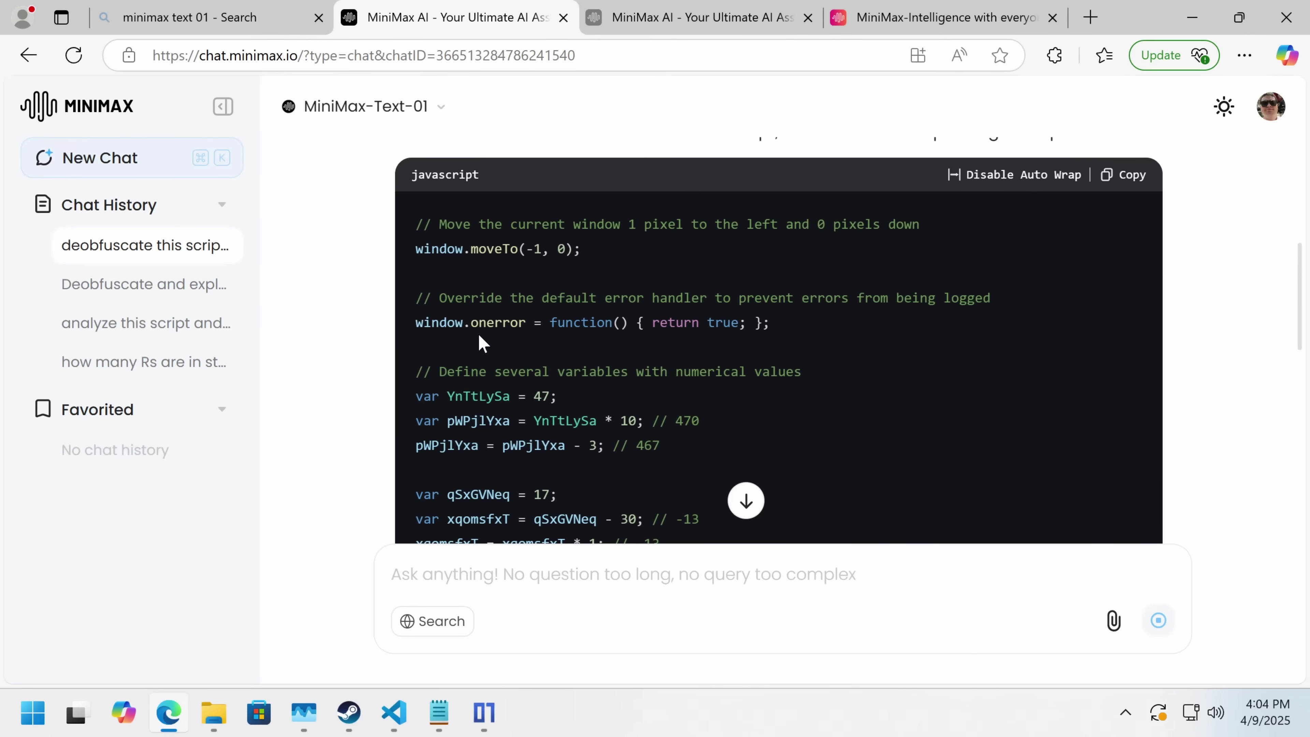
pyautogui.scroll(-10, 480, 340)
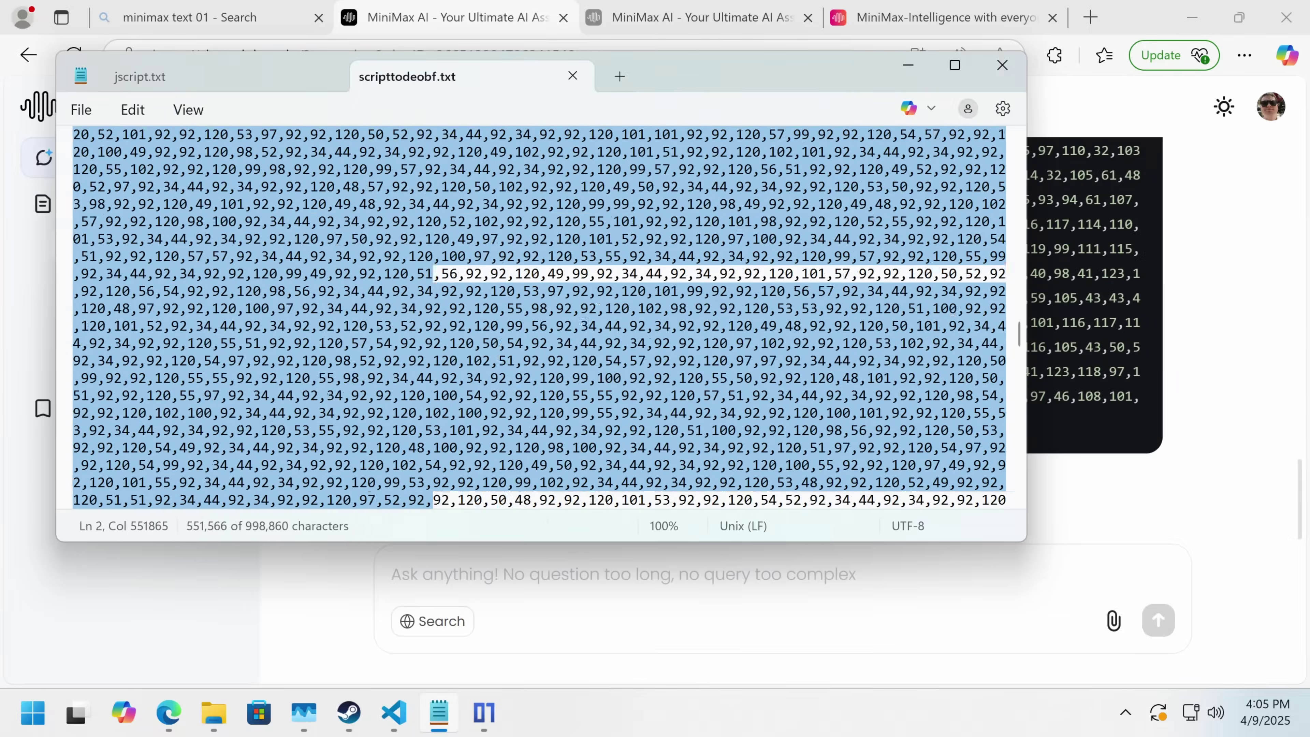
# Extend the selection line by line across scripttodeobf.txt's number array to its closing bracket.
pyautogui.hotkey('shift', 'Down')
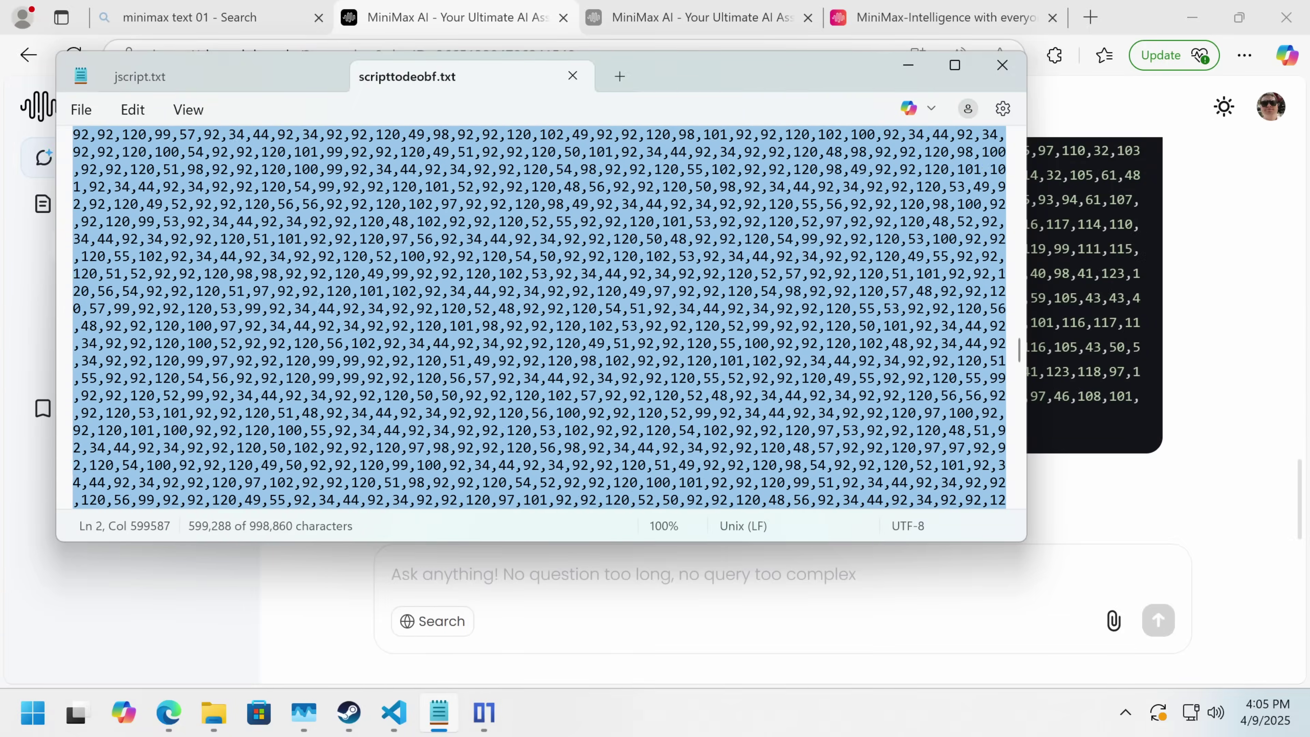
pyautogui.hotkey('shift', 'Down')
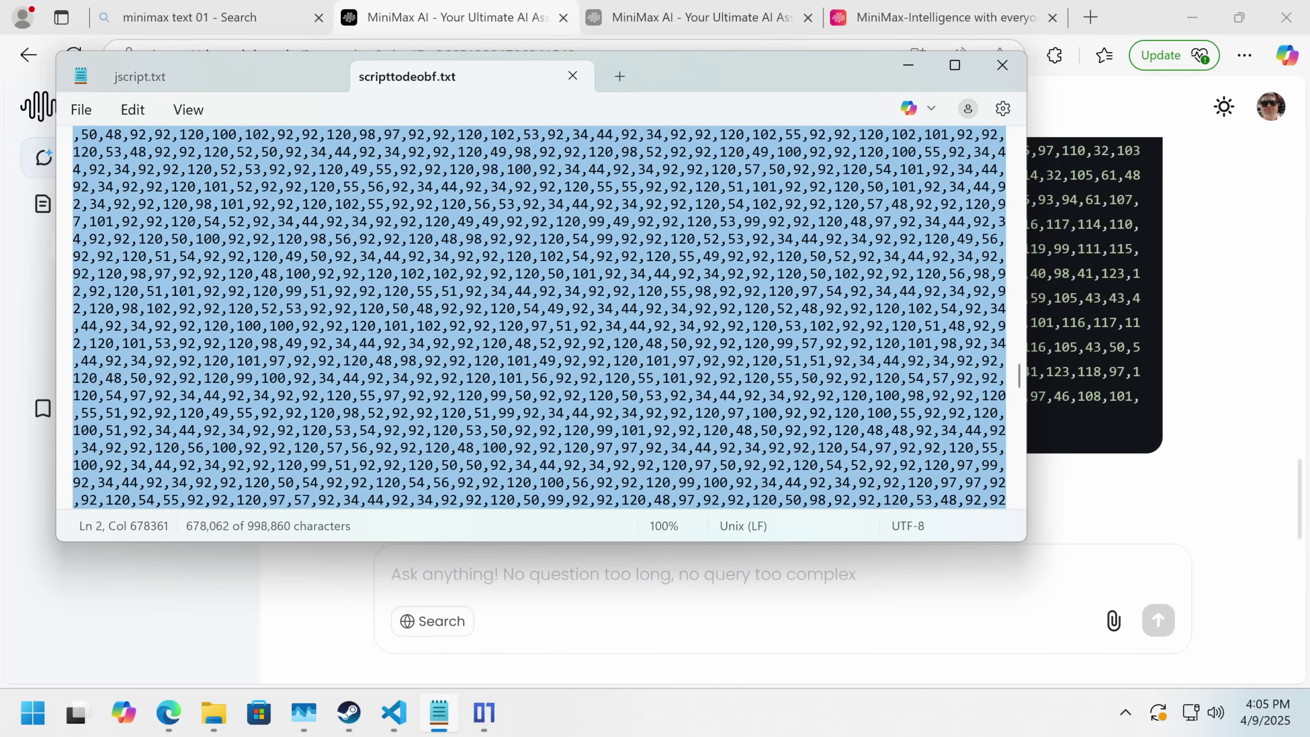
pyautogui.hotkey('shift', 'Down')
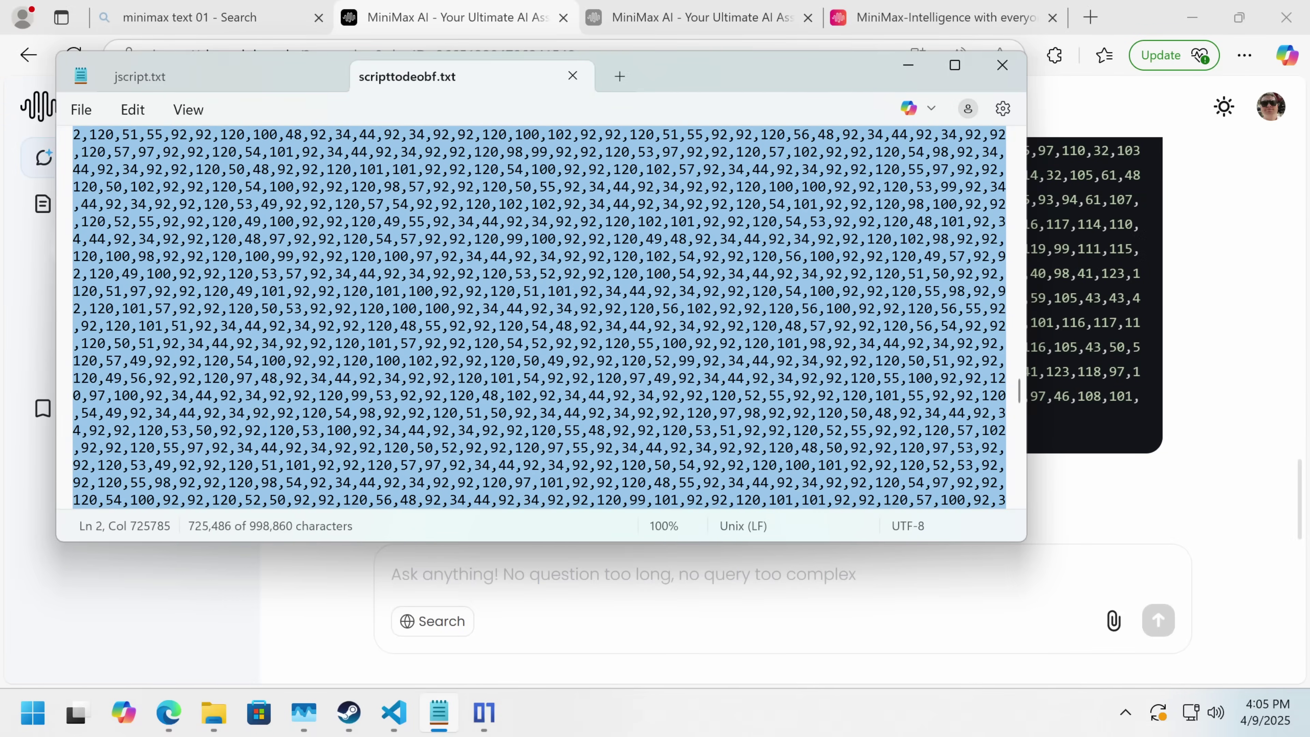
pyautogui.hotkey('shift', 'Down')
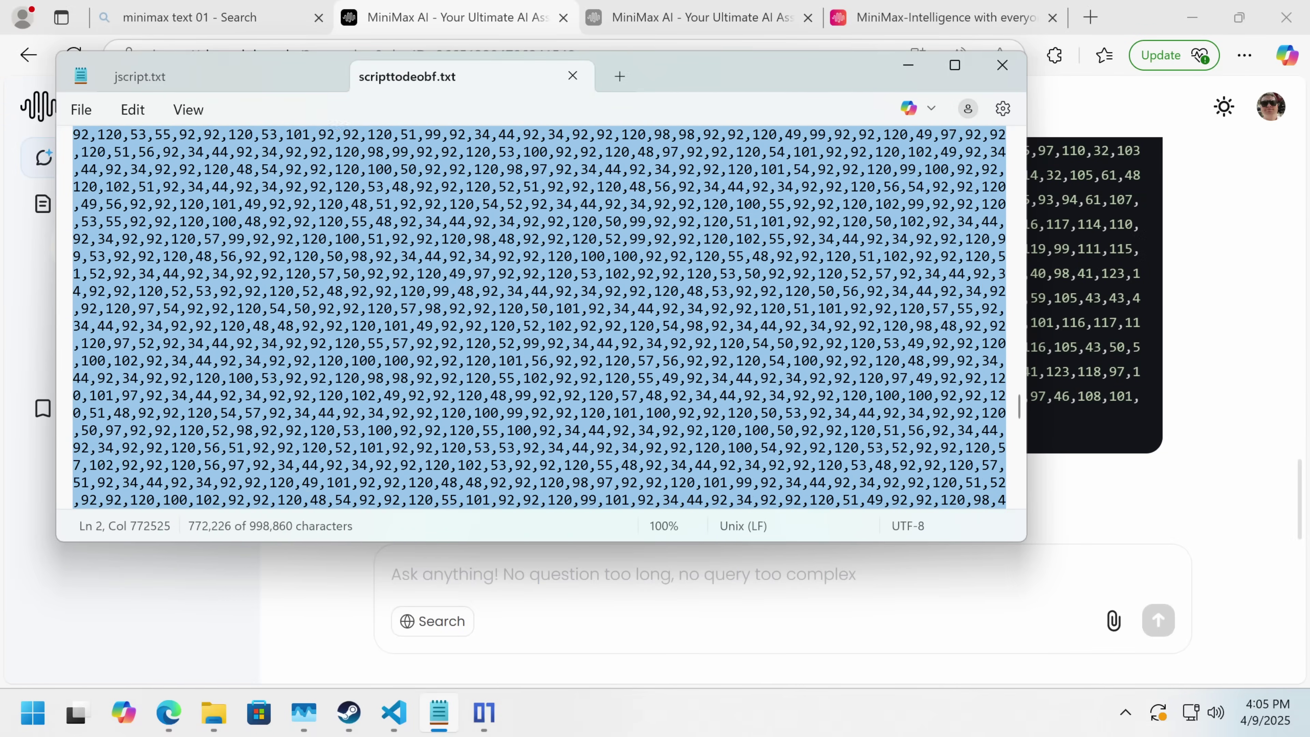
pyautogui.hotkey('shift', 'Down')
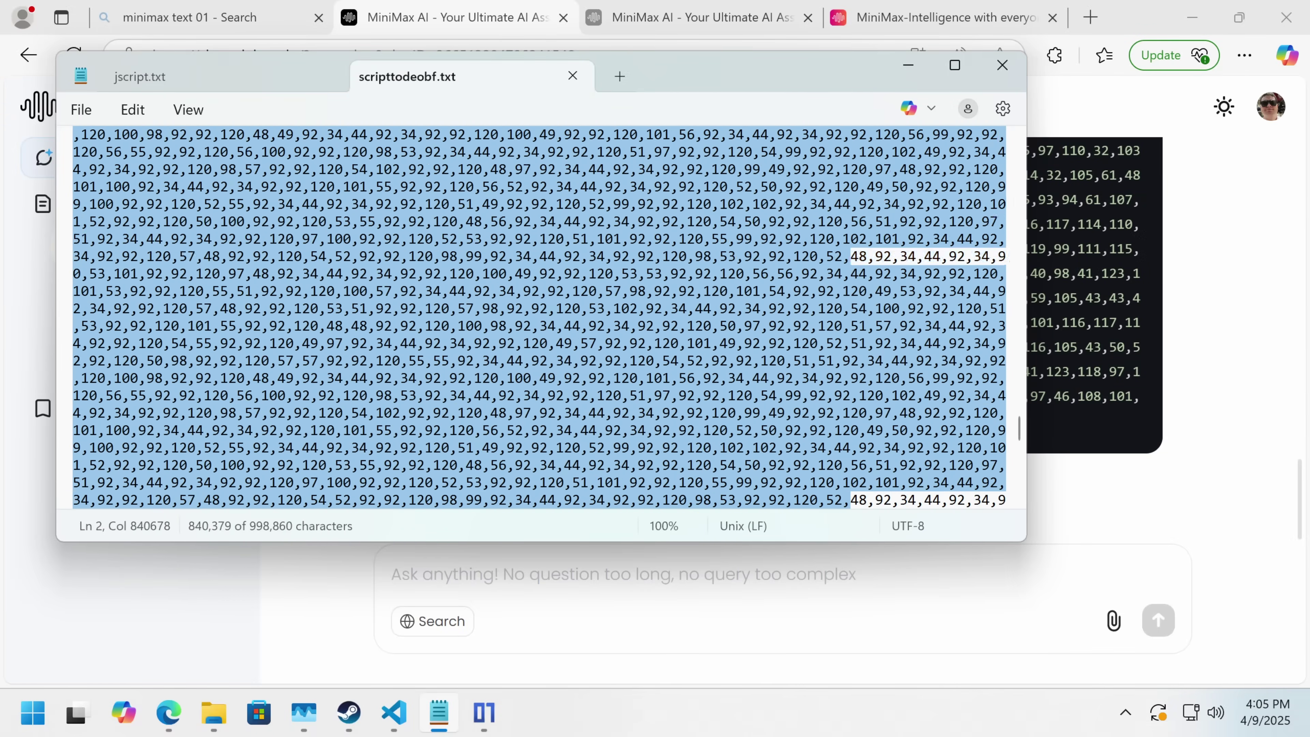
pyautogui.hotkey('shift', 'Down')
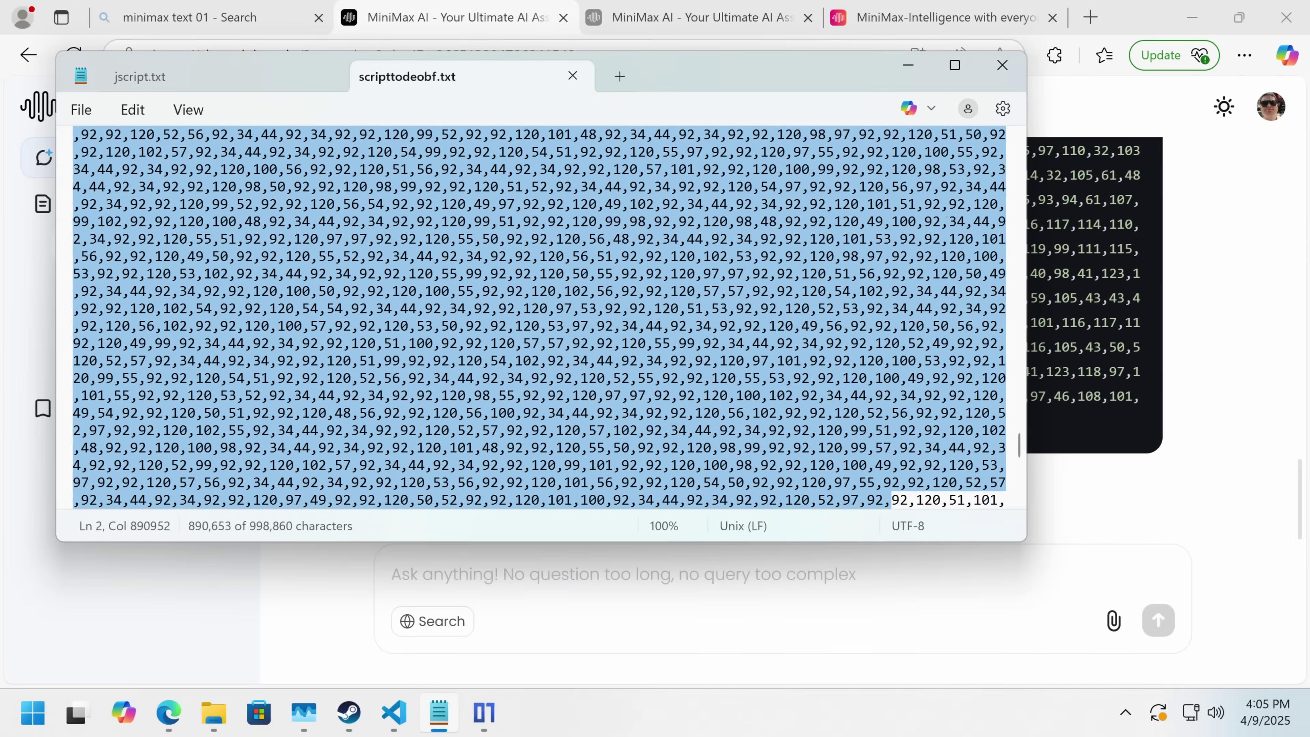
pyautogui.hotkey('shift', 'Down')
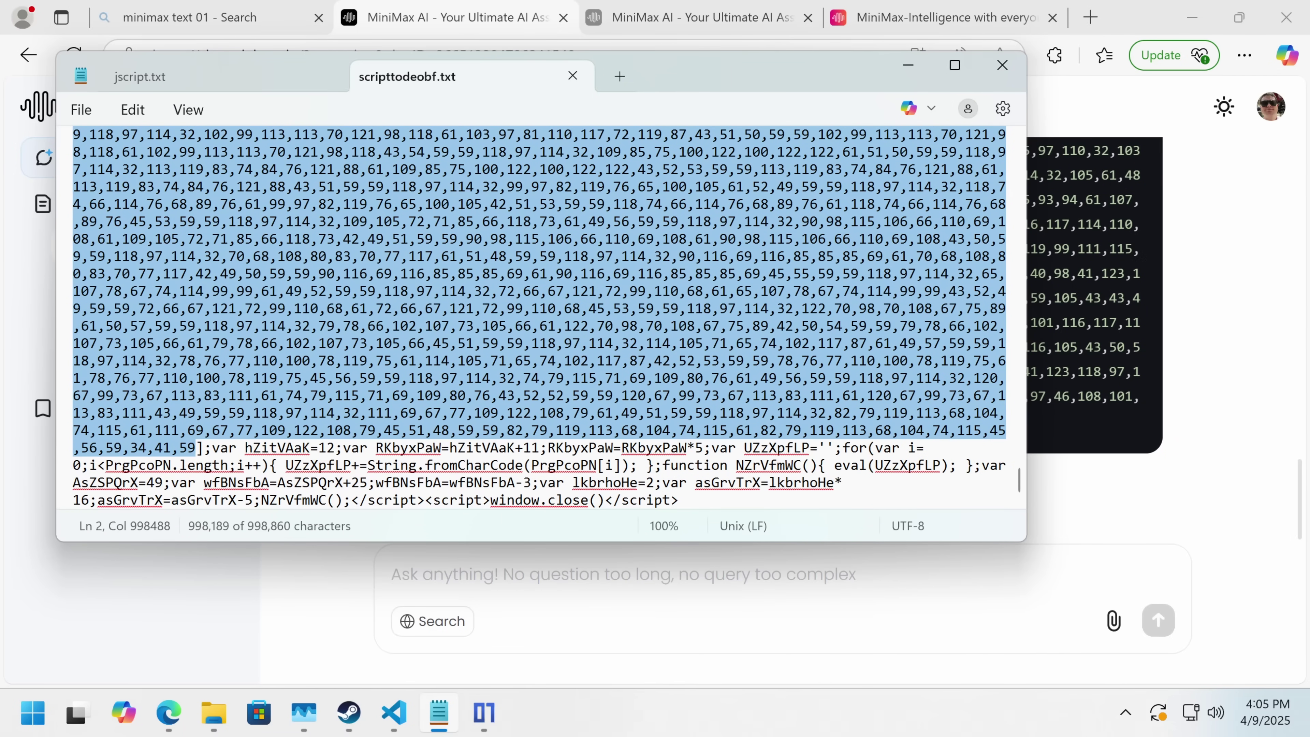
# In the spare tab, run a web search for 'cyberchef' to reach CyberChef.
pyautogui.click(856, 41)
pyautogui.click(697, 17)
pyautogui.click(516, 55)
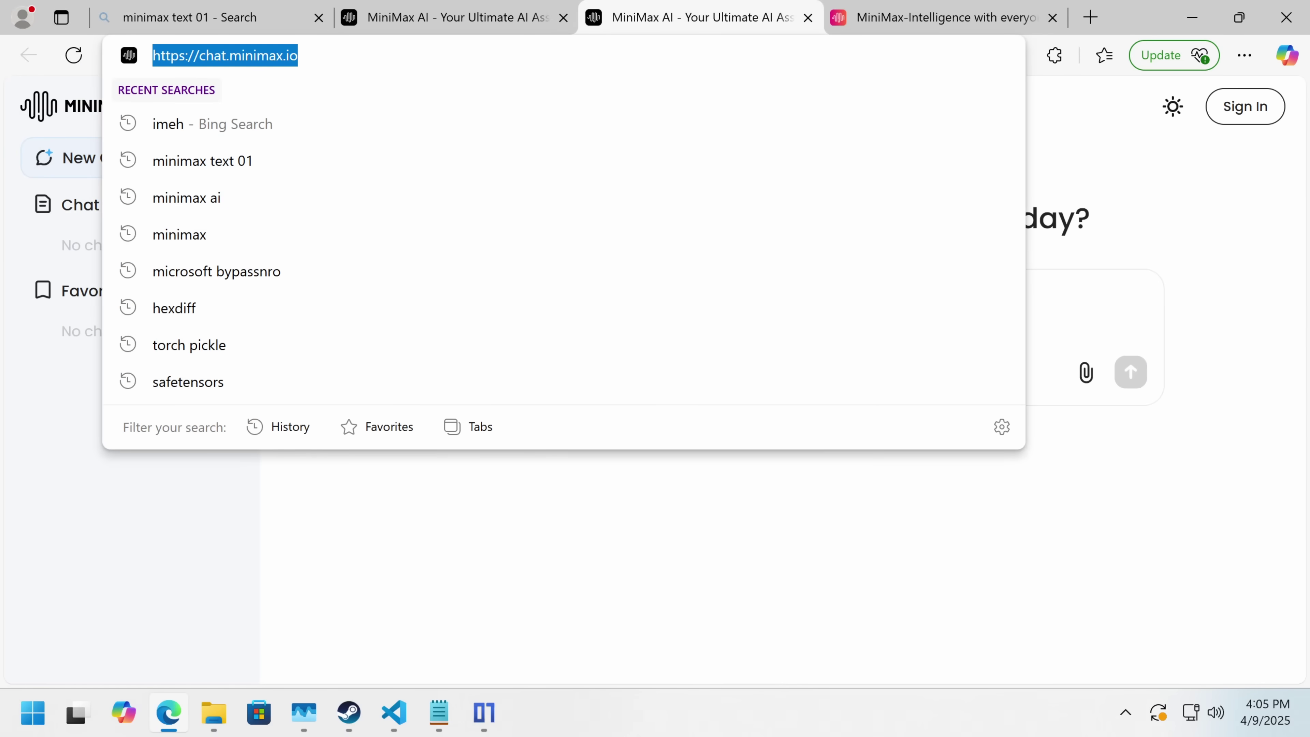
pyautogui.write('cyberchef')
pyautogui.press('Return')
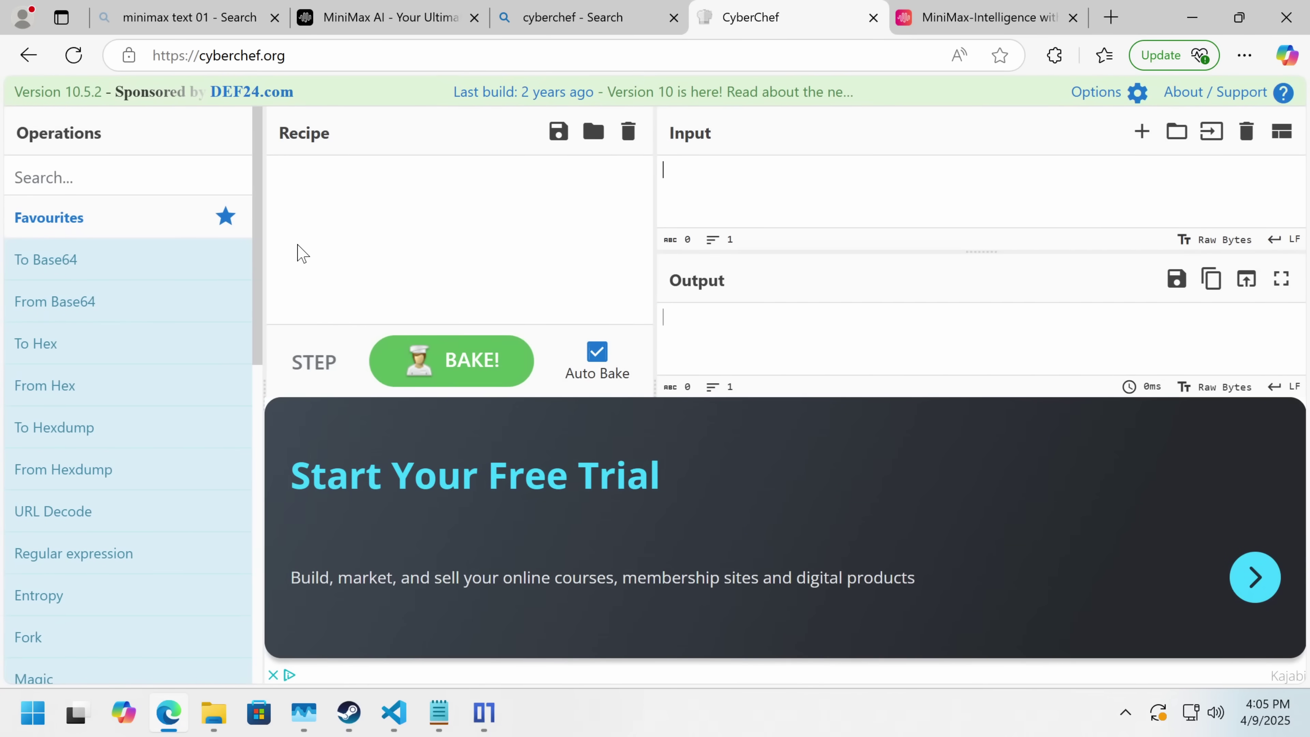
# Add a From Charcode operation with Comma delimiter and base 10 to the recipe.
pyautogui.click(103, 177)
pyautogui.write('charcod')
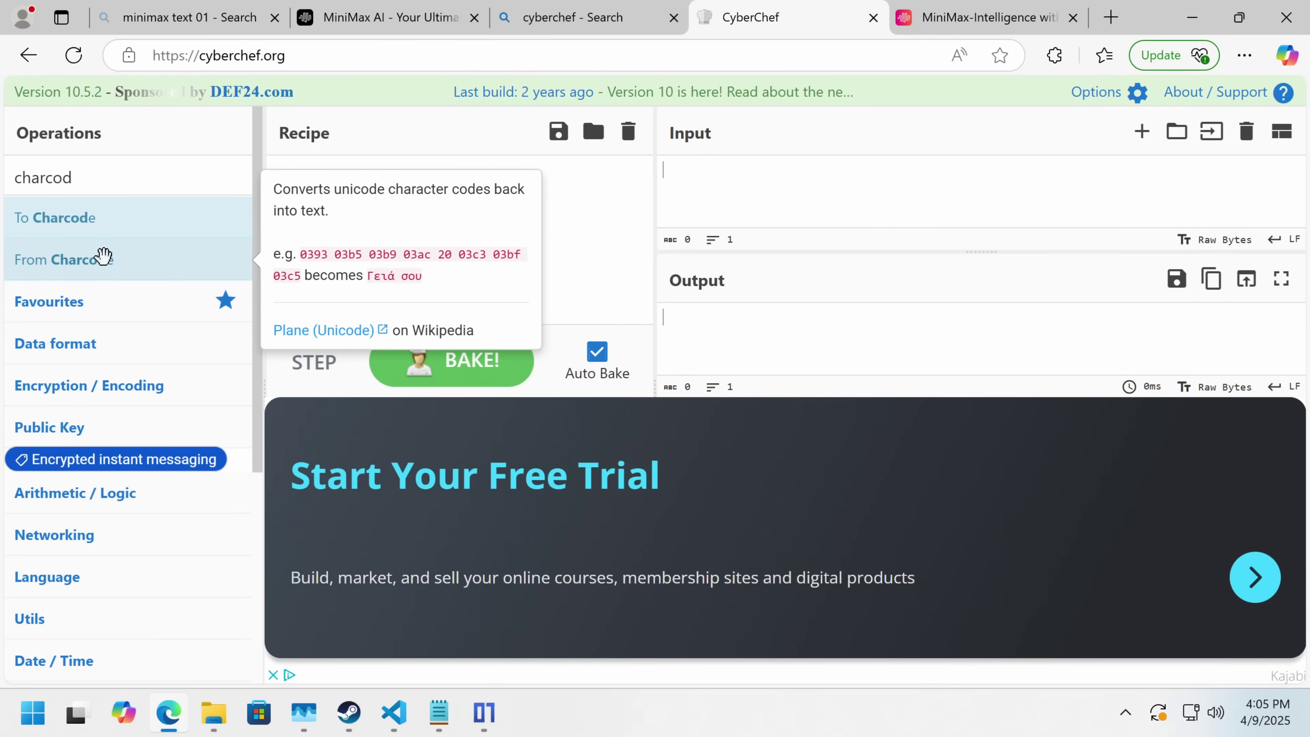
pyautogui.doubleClick(147, 263)
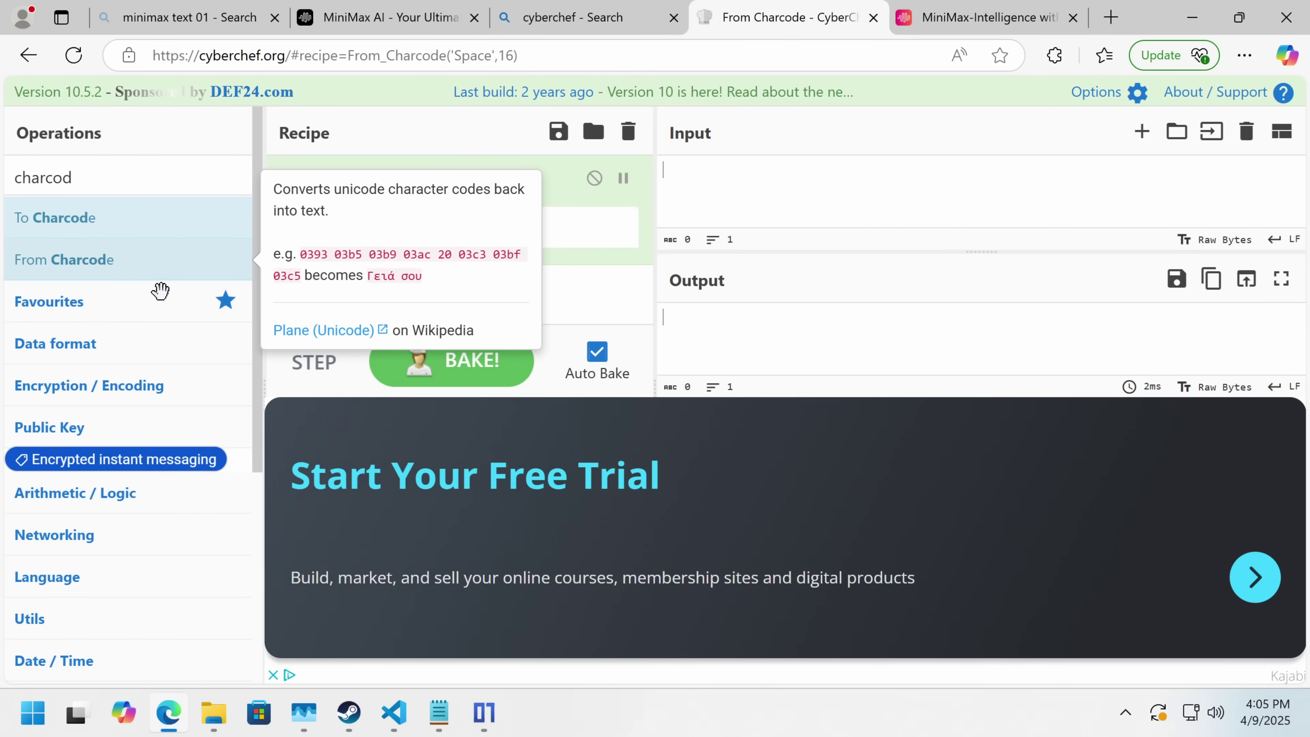
pyautogui.click(367, 239)
pyautogui.click(366, 304)
pyautogui.click(511, 235)
pyautogui.press('BackSpace')
pyautogui.write('0')
# Paste the number array into Input and select the entire decoded output.
pyautogui.click(769, 206)
pyautogui.hotkey('ctrl', 'v')
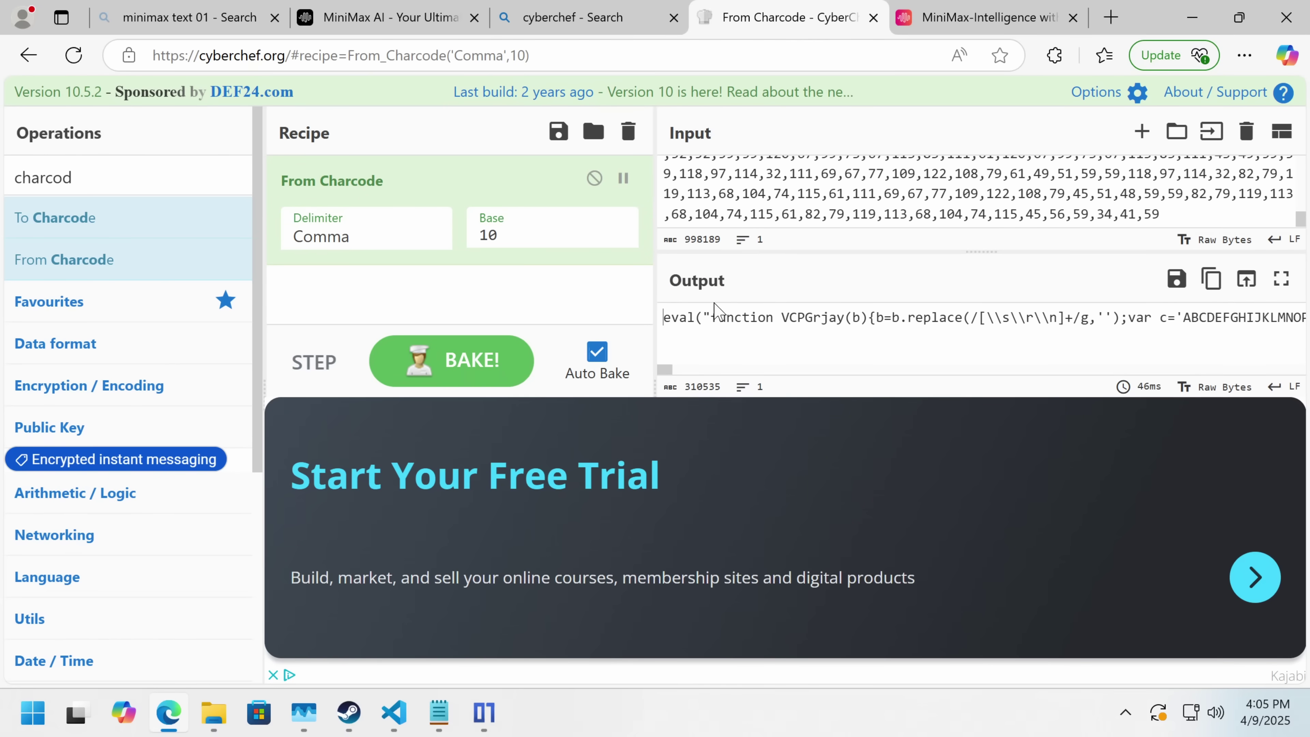
pyautogui.moveTo(666, 369)
pyautogui.mouseDown()
pyautogui.moveTo(974, 367)
pyautogui.moveTo(686, 362)
pyautogui.mouseUp()
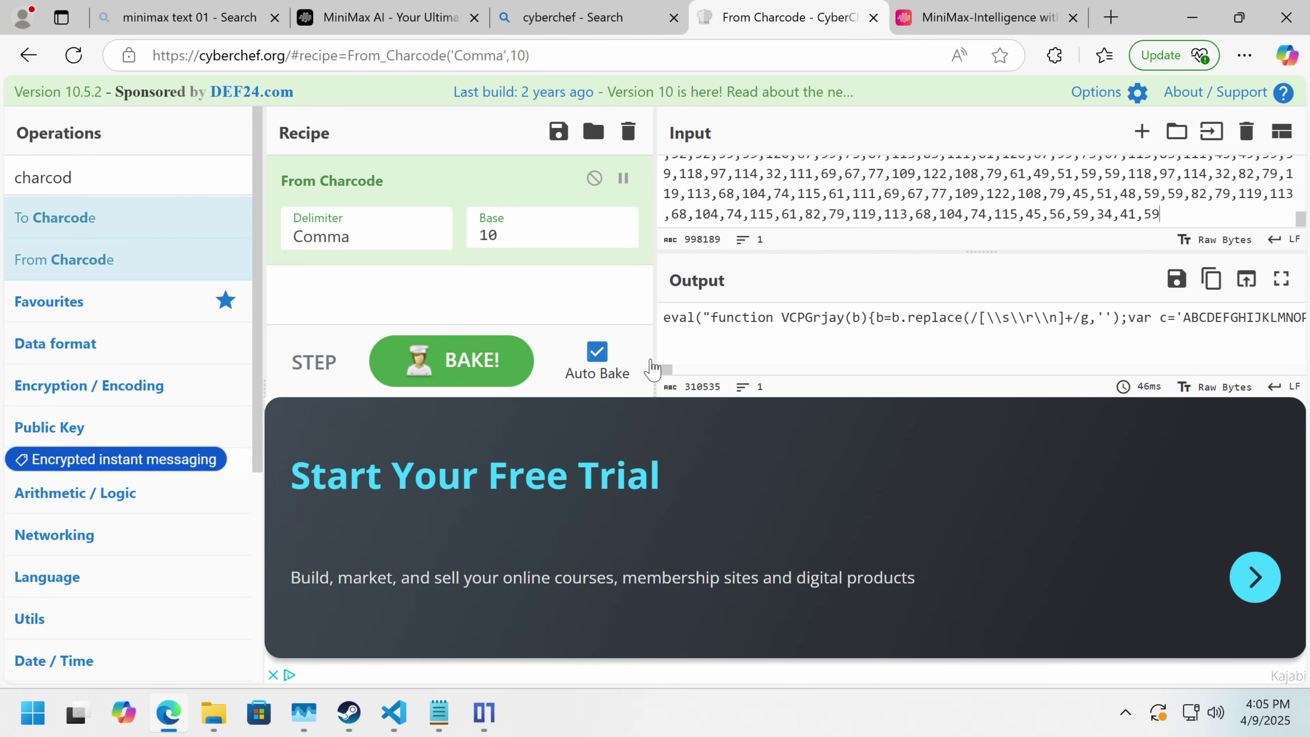
pyautogui.click(778, 345)
pyautogui.hotkey('ctrl', 'a')
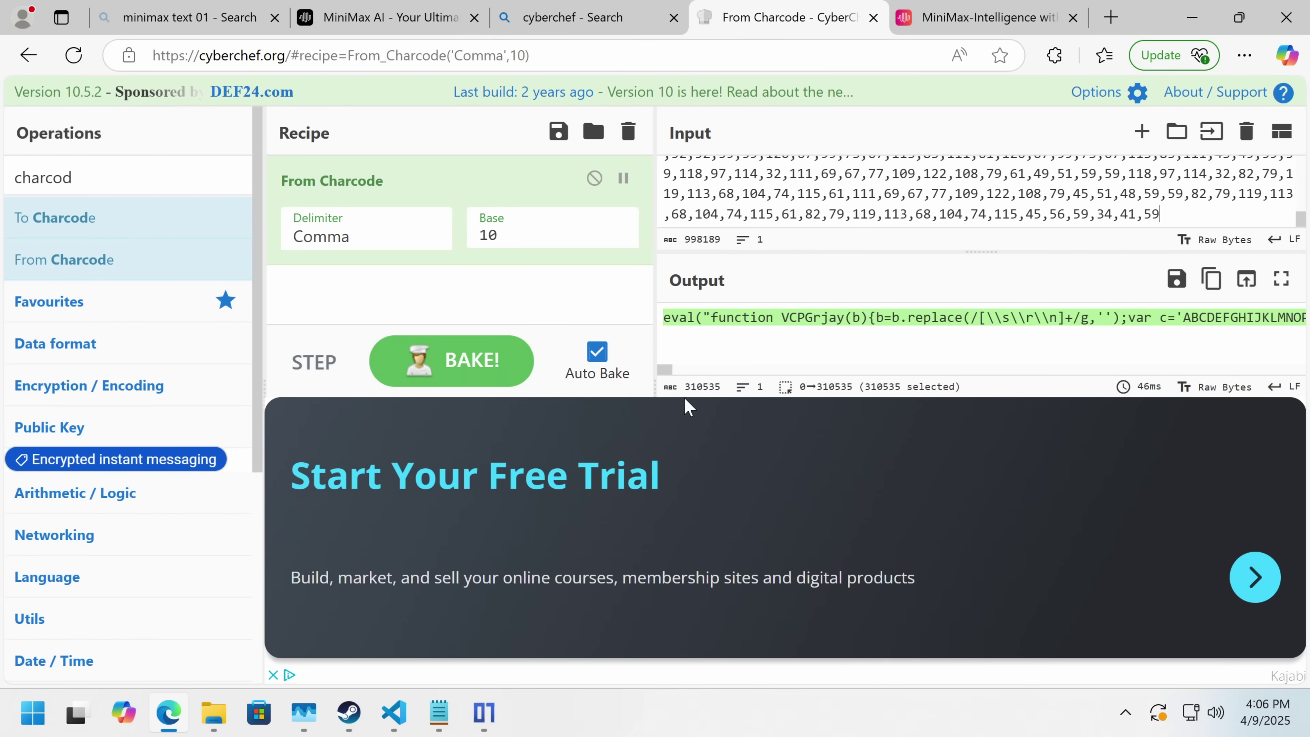
pyautogui.moveTo(665, 369); pyautogui.dragTo(1284, 410)
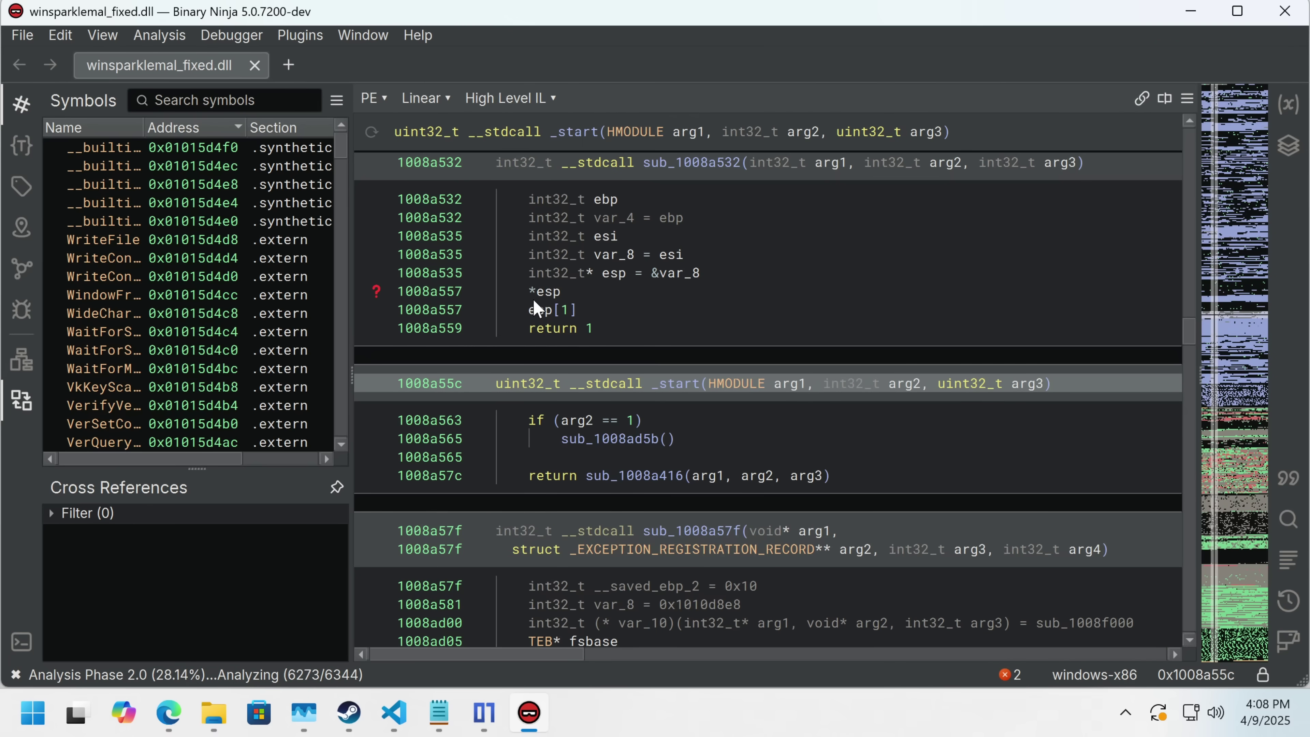
# Scroll the High Level IL view around sub_1008a416, sub_1008a532 and _start.
pyautogui.scroll(-9, 536, 309)
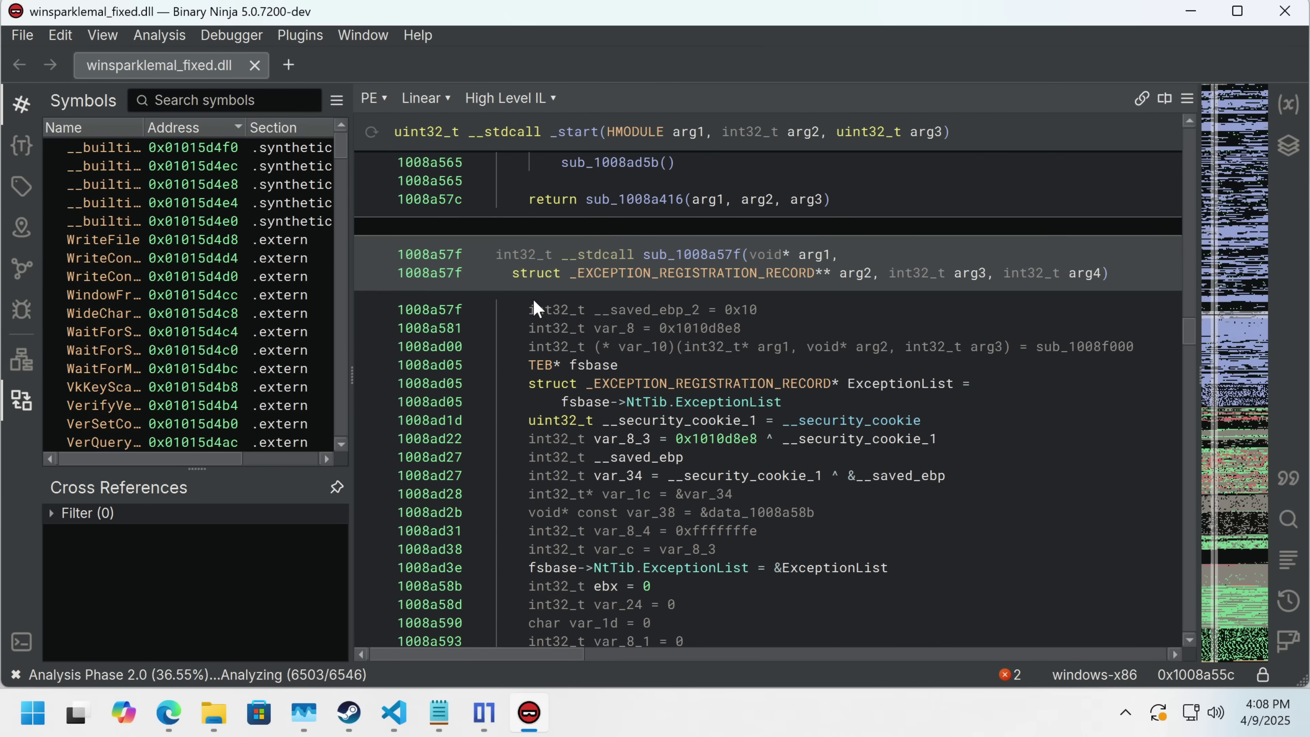
pyautogui.scroll(9, 505, 328)
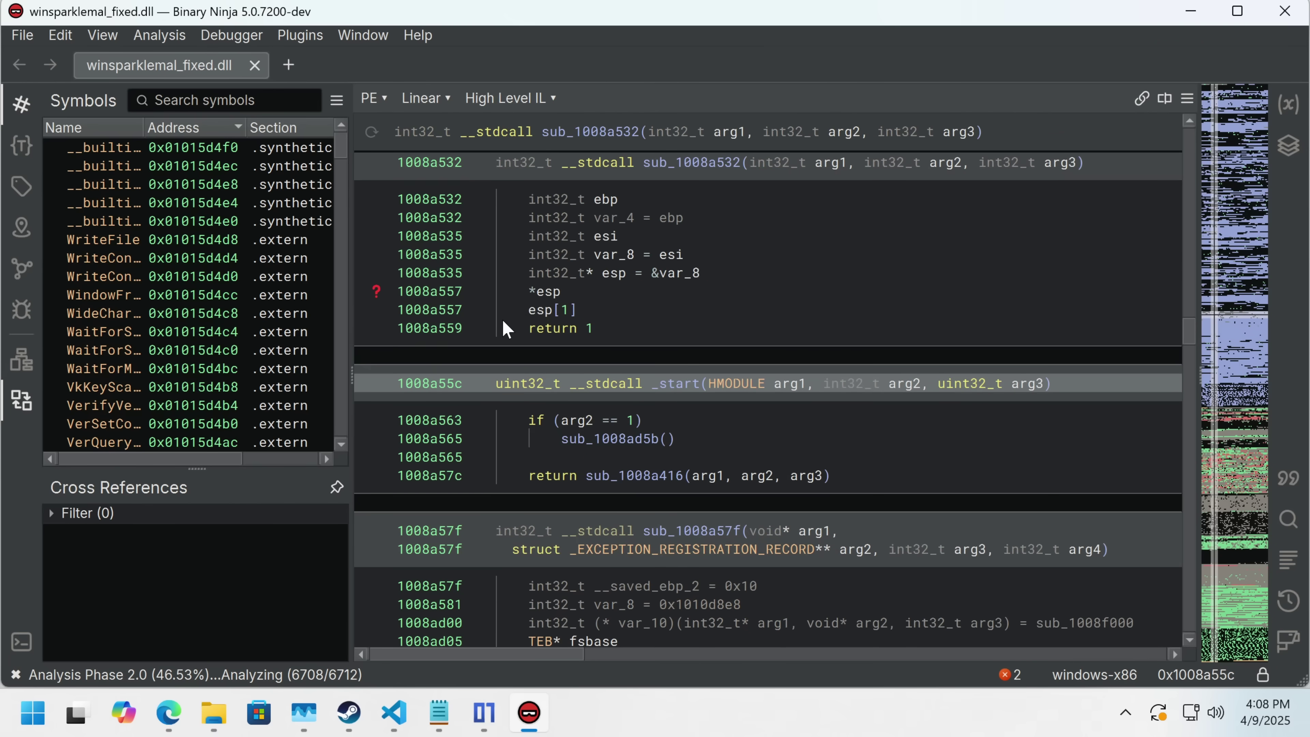
pyautogui.scroll(8, 508, 325)
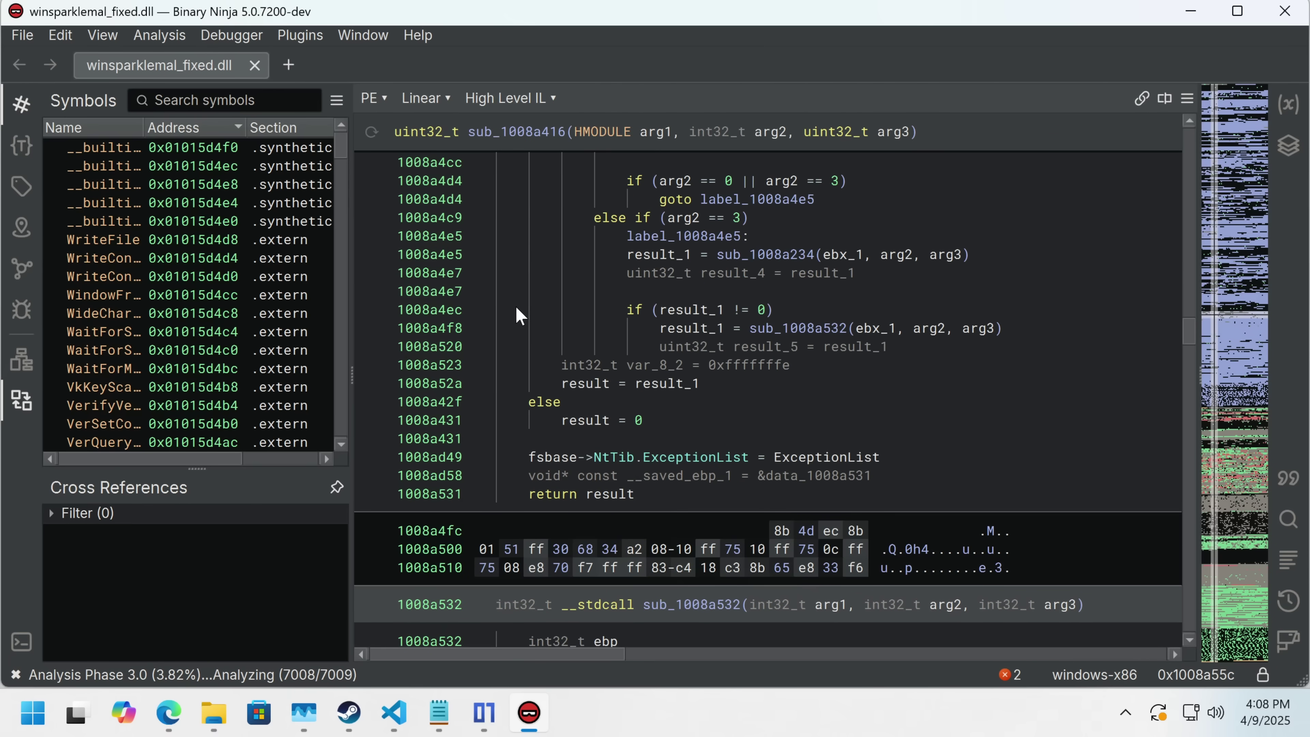
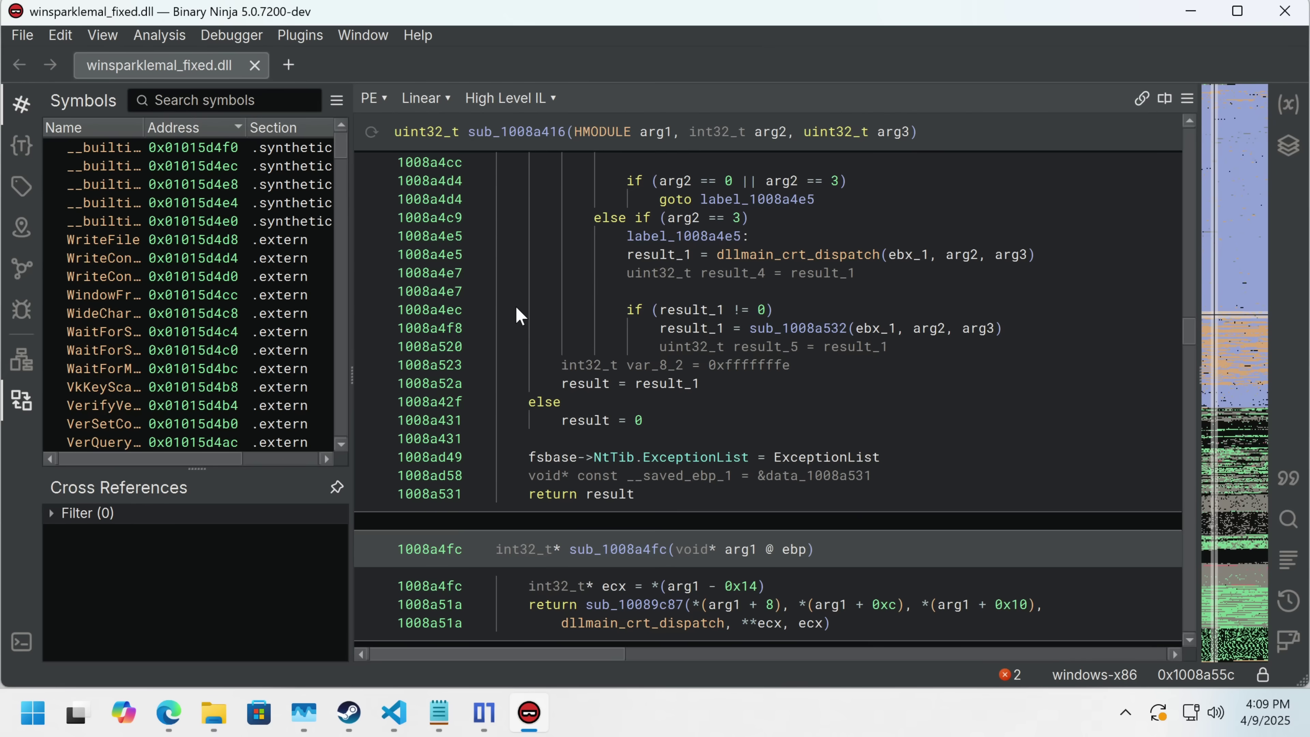
# Export the HLIL linear view as winsparklemal_fixed.dll_hlil.txt to Downloads and show it in File Explorer.
pyautogui.scroll(10, 518, 315)
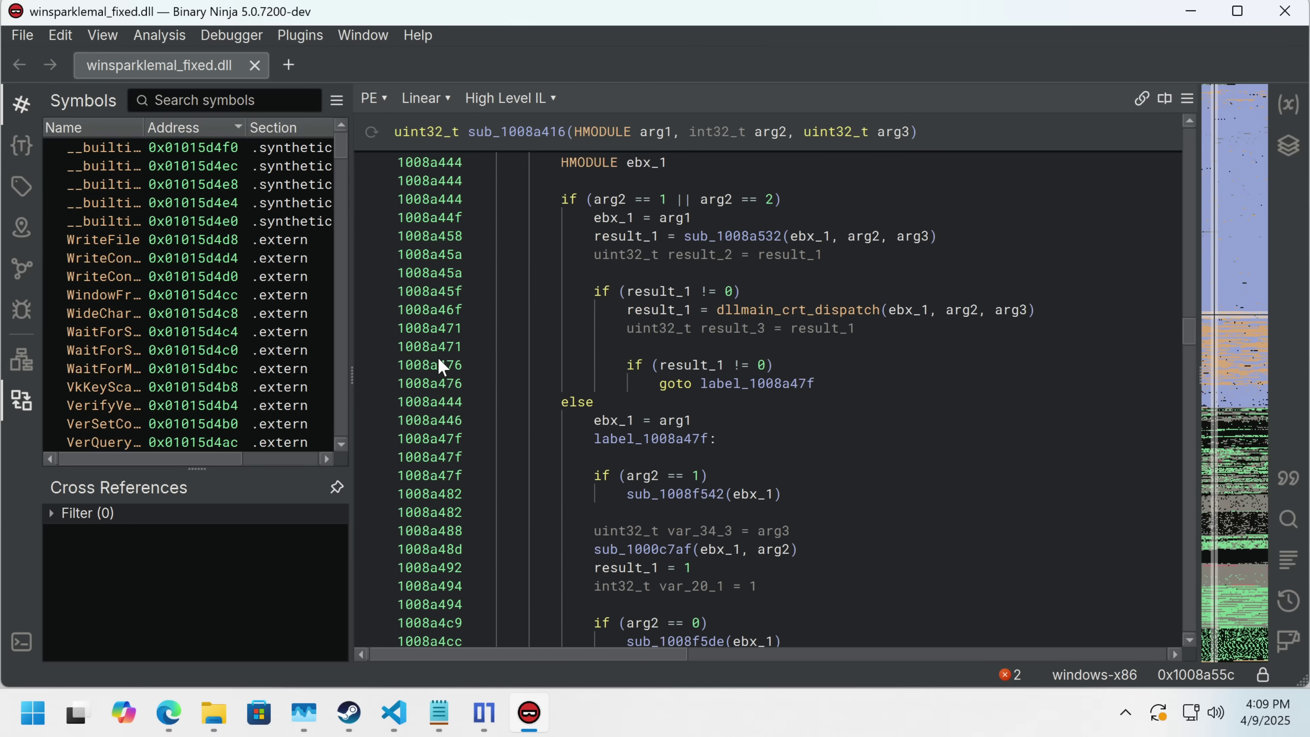
pyautogui.scroll(-15, 458, 344)
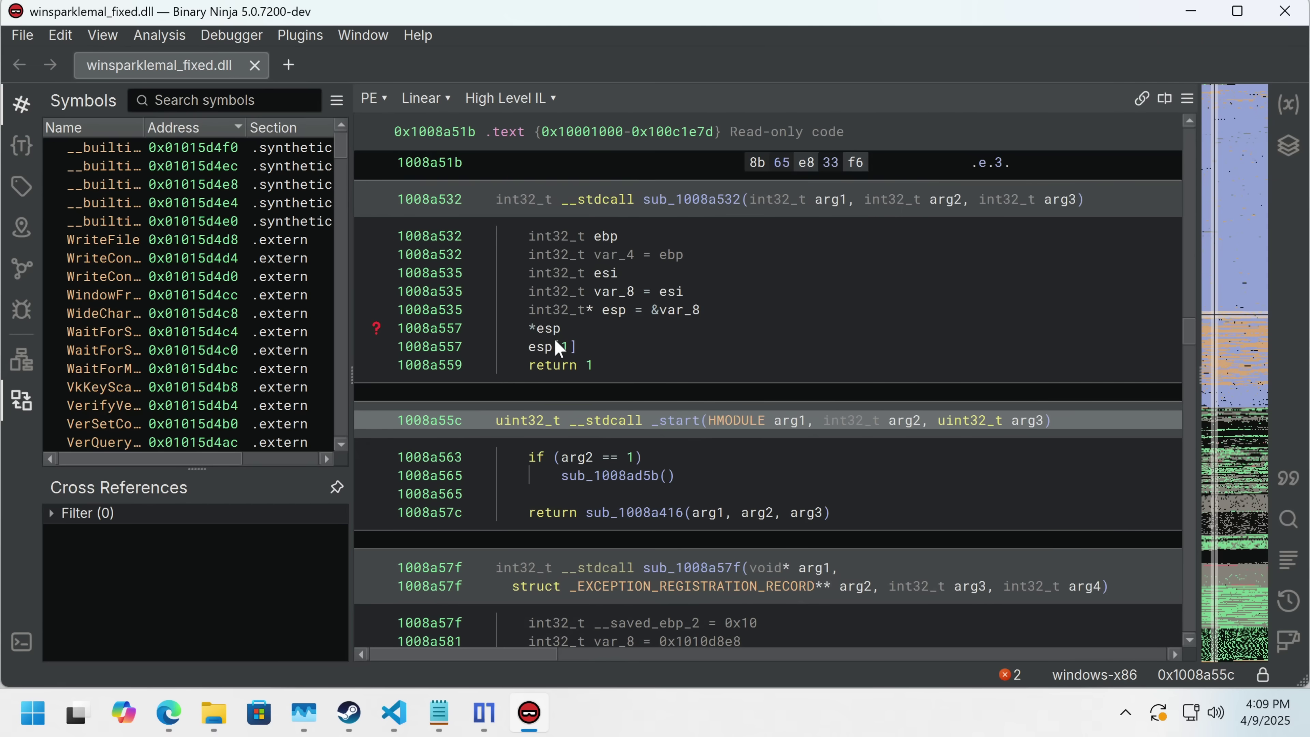
pyautogui.click(24, 35)
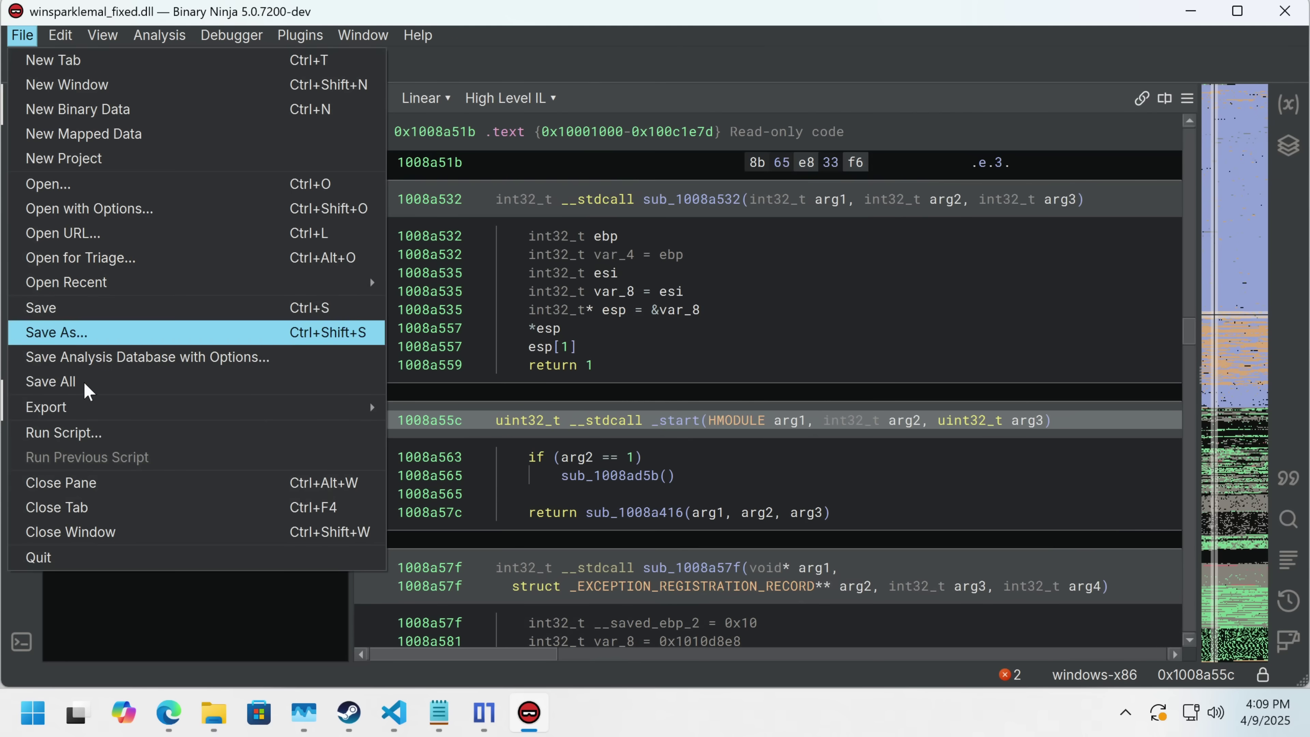
pyautogui.moveTo(246, 418)
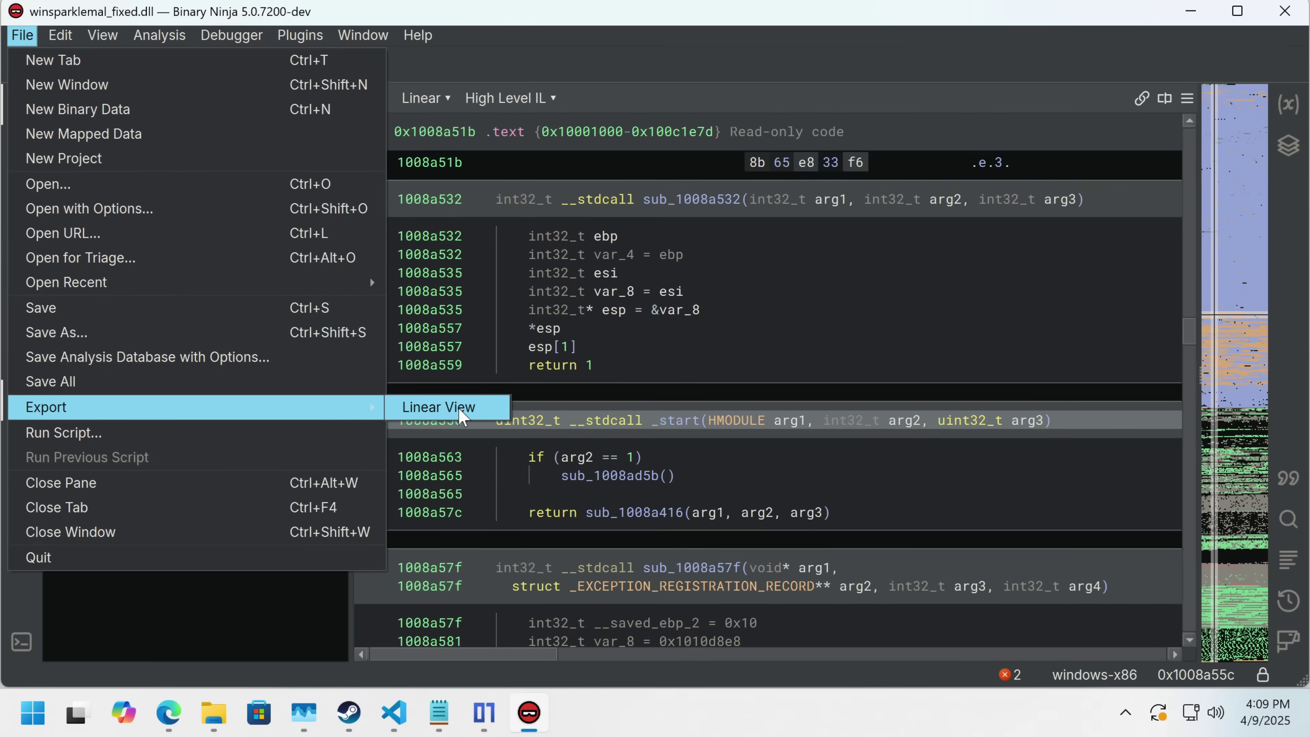
pyautogui.click(462, 416)
pyautogui.click(485, 478)
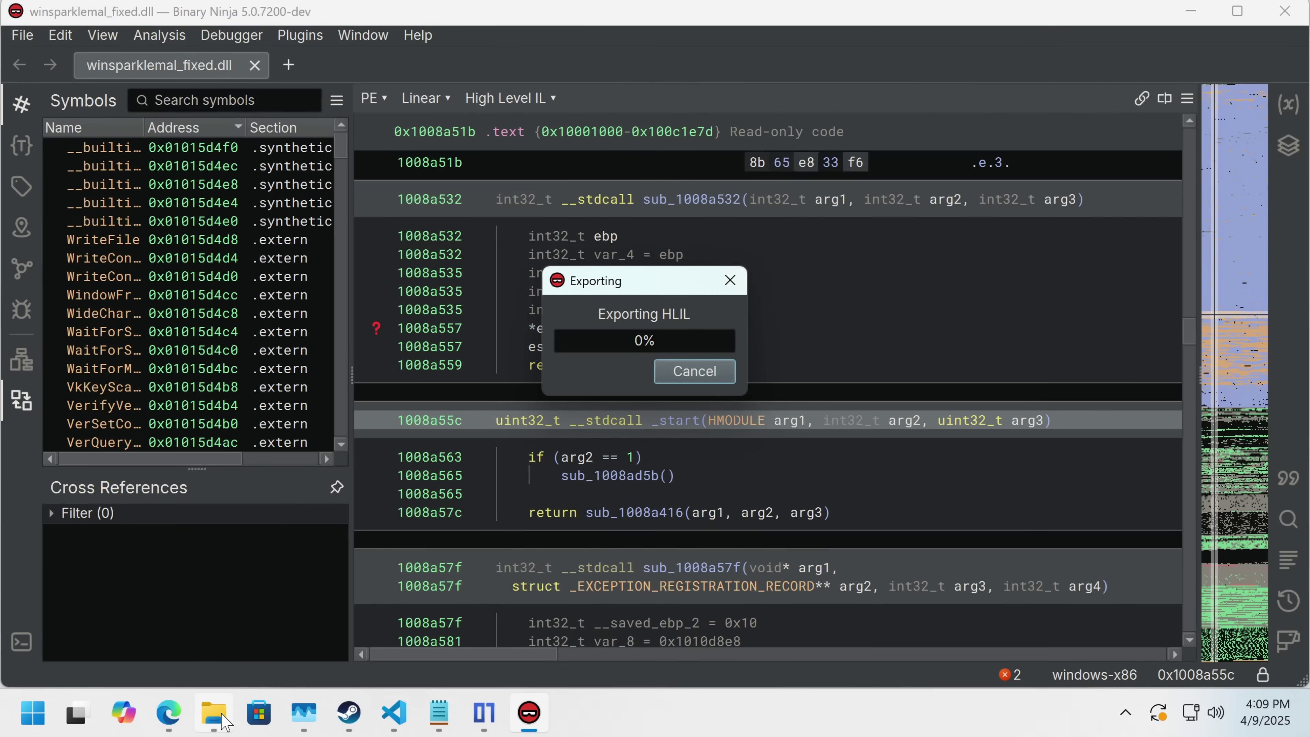
pyautogui.click(225, 720)
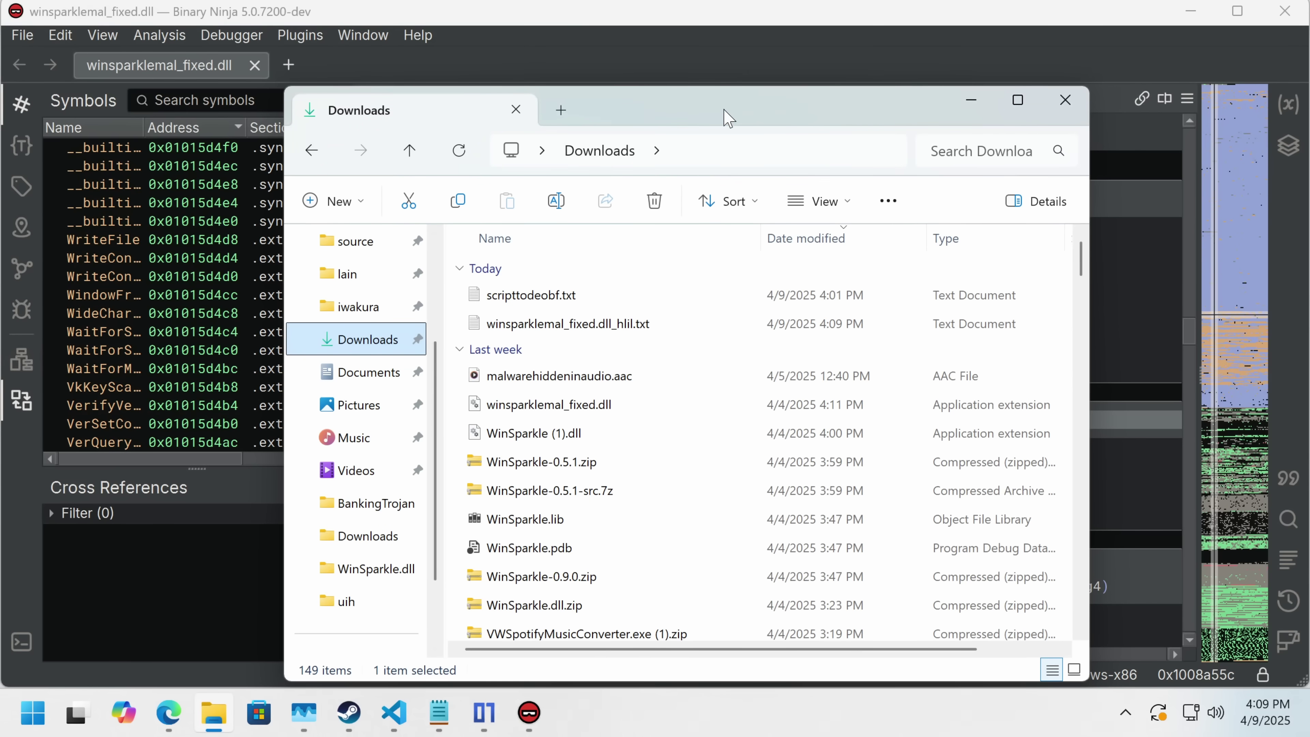
# Move the Downloads window aside and check the export progress in Binary Ninja.
pyautogui.moveTo(731, 116)
pyautogui.mouseDown()
pyautogui.moveTo(521, 442)
pyautogui.moveTo(521, 591)
pyautogui.moveTo(896, 258)
pyautogui.moveTo(813, 542)
pyautogui.moveTo(769, 554)
pyautogui.moveTo(447, 556)
pyautogui.moveTo(732, 124)
pyautogui.mouseUp()
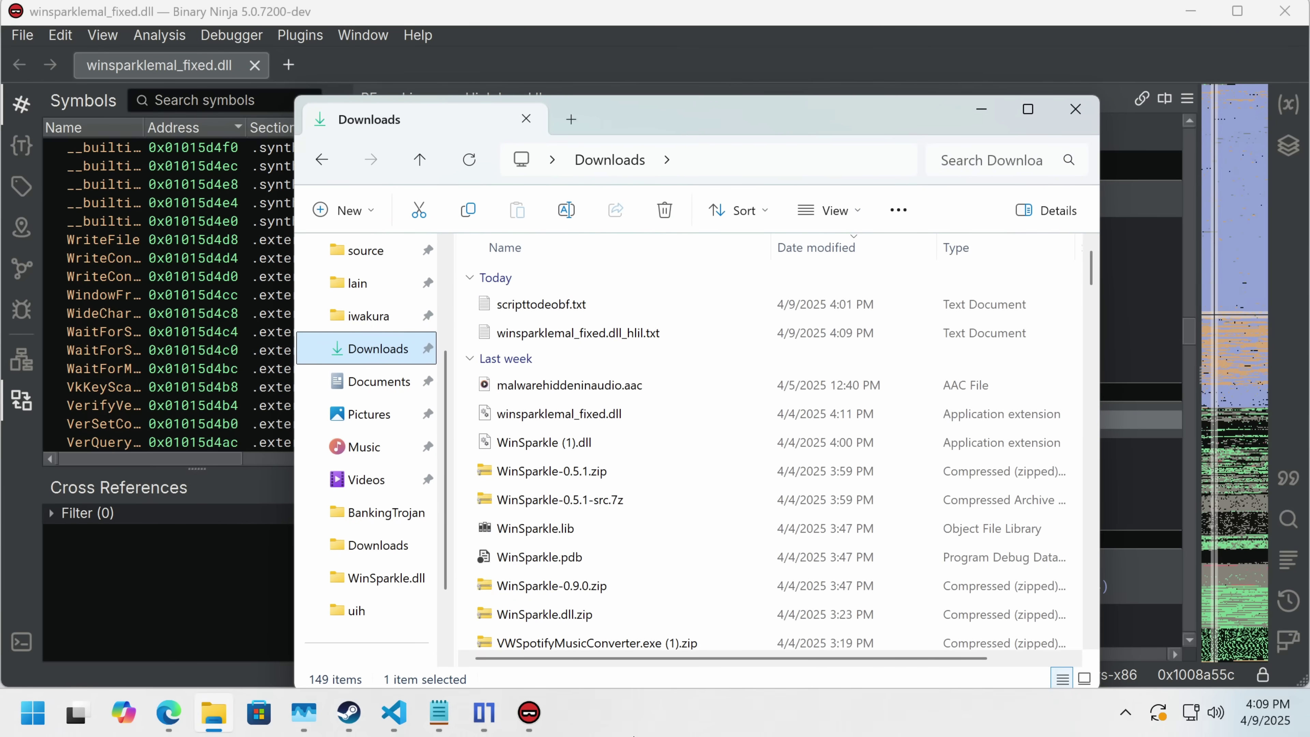
pyautogui.moveTo(710, 663); pyautogui.dragTo(361, 480)
pyautogui.scroll(-5, 727, 666)
pyautogui.scroll(-3, 476, 470)
pyautogui.scroll(-1, 498, 454)
pyautogui.click(696, 18)
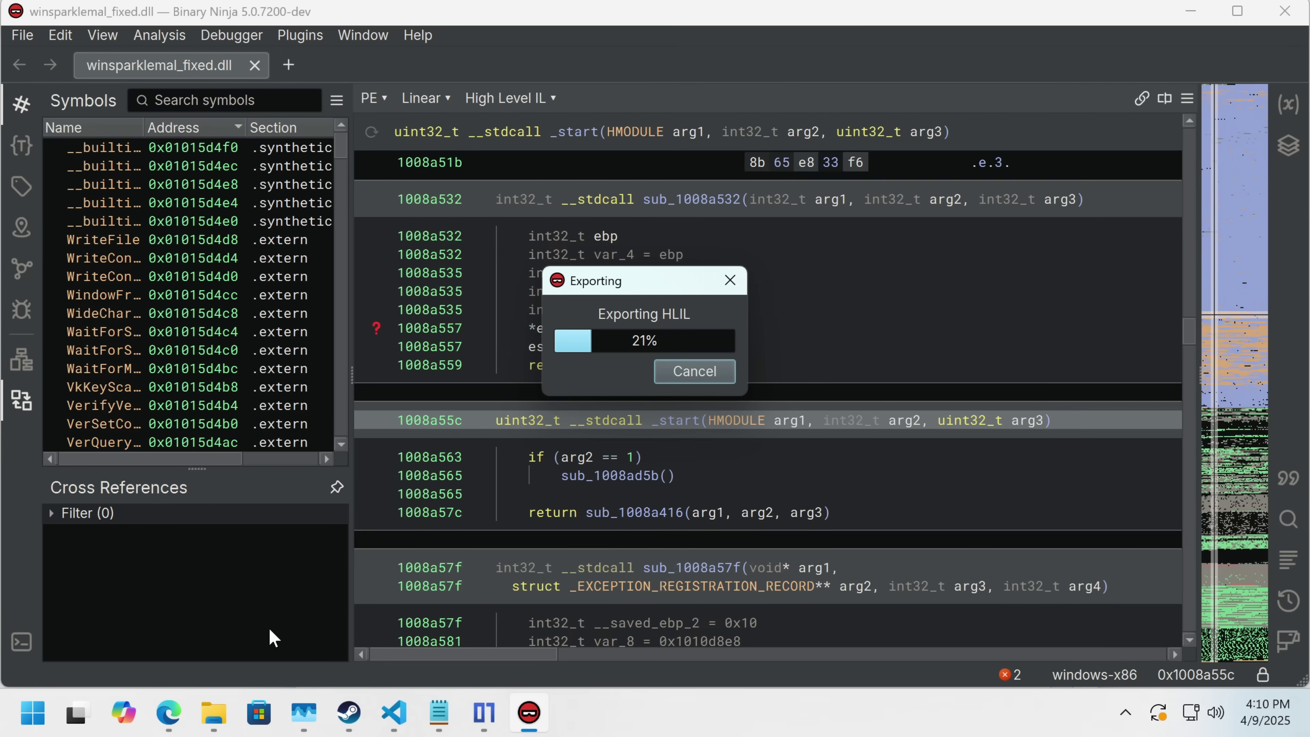
# Browse File Explorer to C:\Program Files\ImHex and scroll through its DLLs to libsystre-0.dll.
pyautogui.click(213, 712)
pyautogui.scroll(-3, 693, 527)
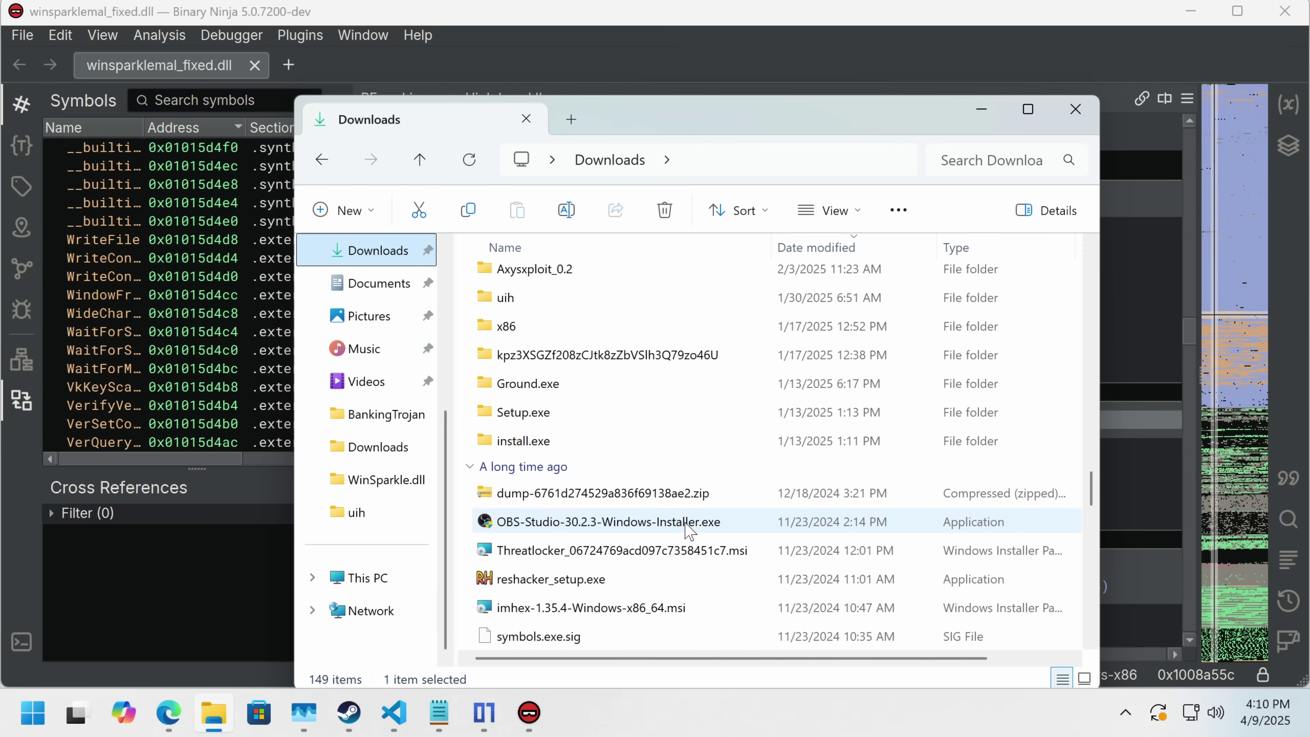
pyautogui.moveTo(635, 659); pyautogui.dragTo(599, 665)
pyautogui.scroll(-4, 818, 585)
pyautogui.scroll(-1, 614, 637)
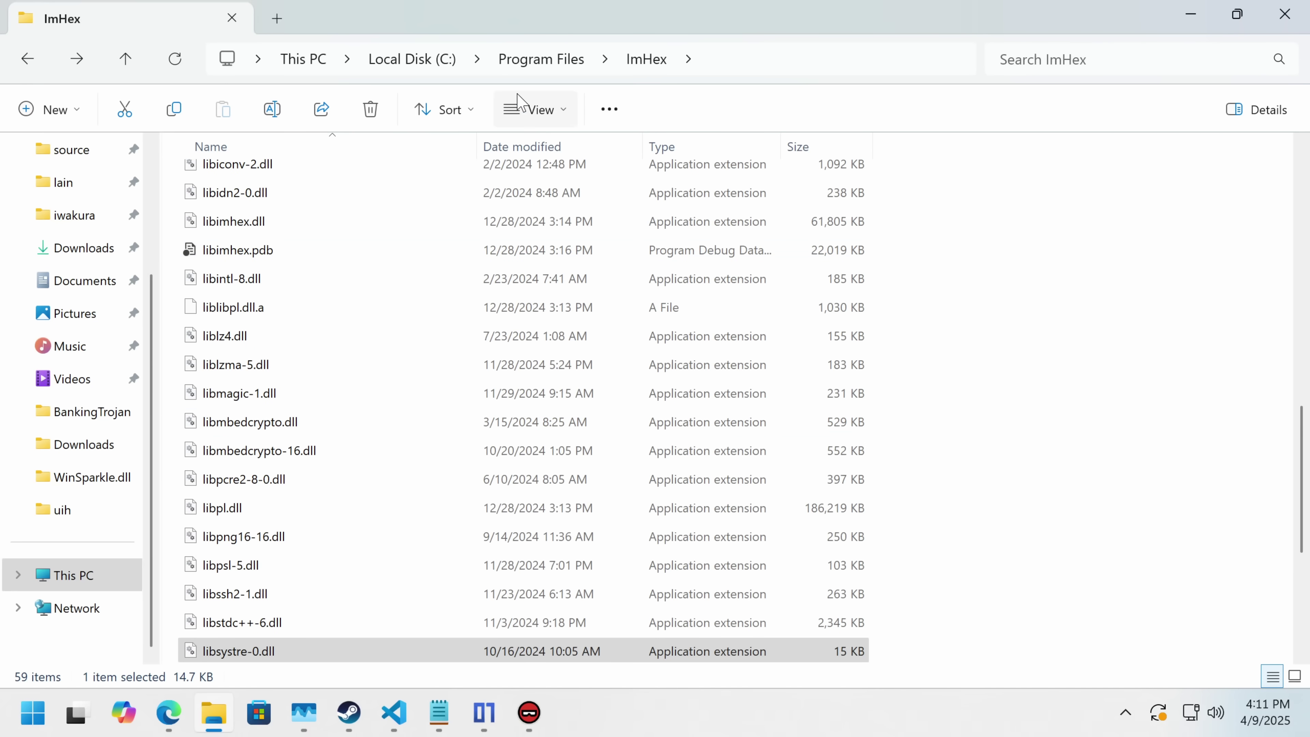
pyautogui.scroll(-1, 578, 437)
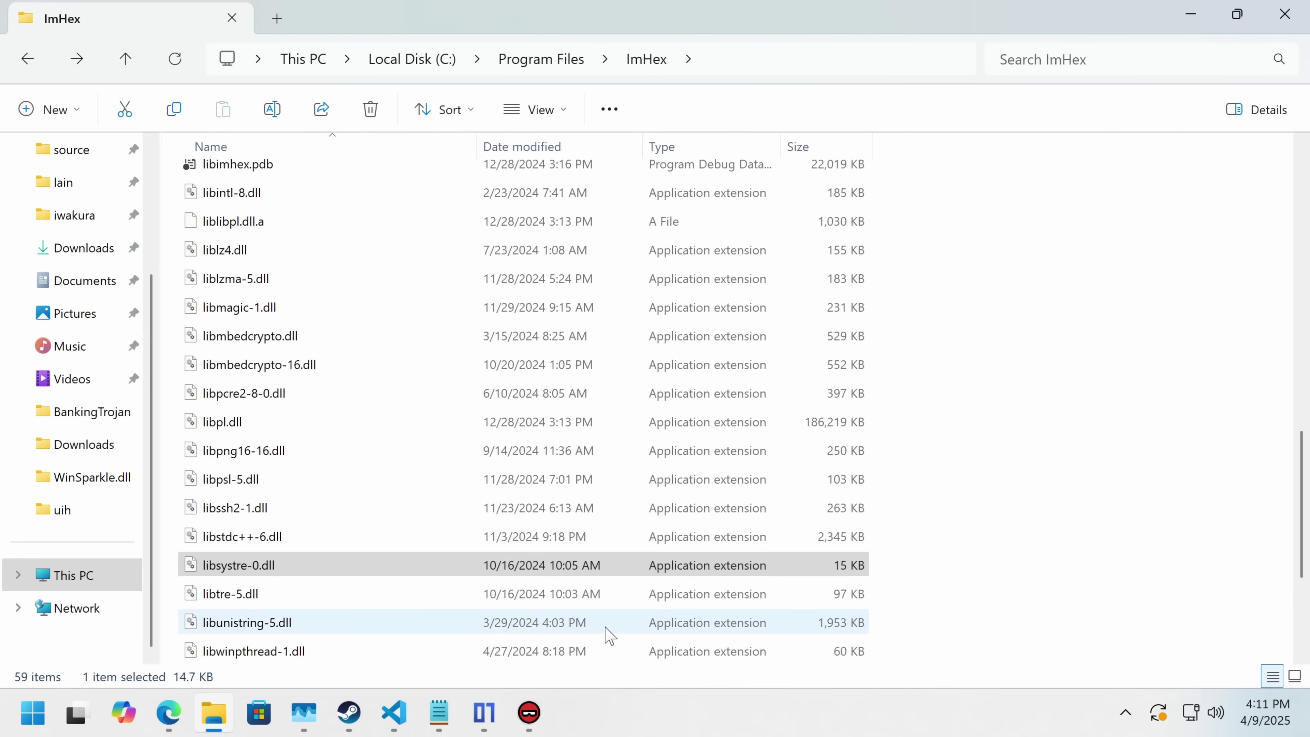
# Place the ImHex folder window beside Binary Ninja and close the extra Home window.
pyautogui.moveTo(444, 25); pyautogui.dragTo(902, 209)
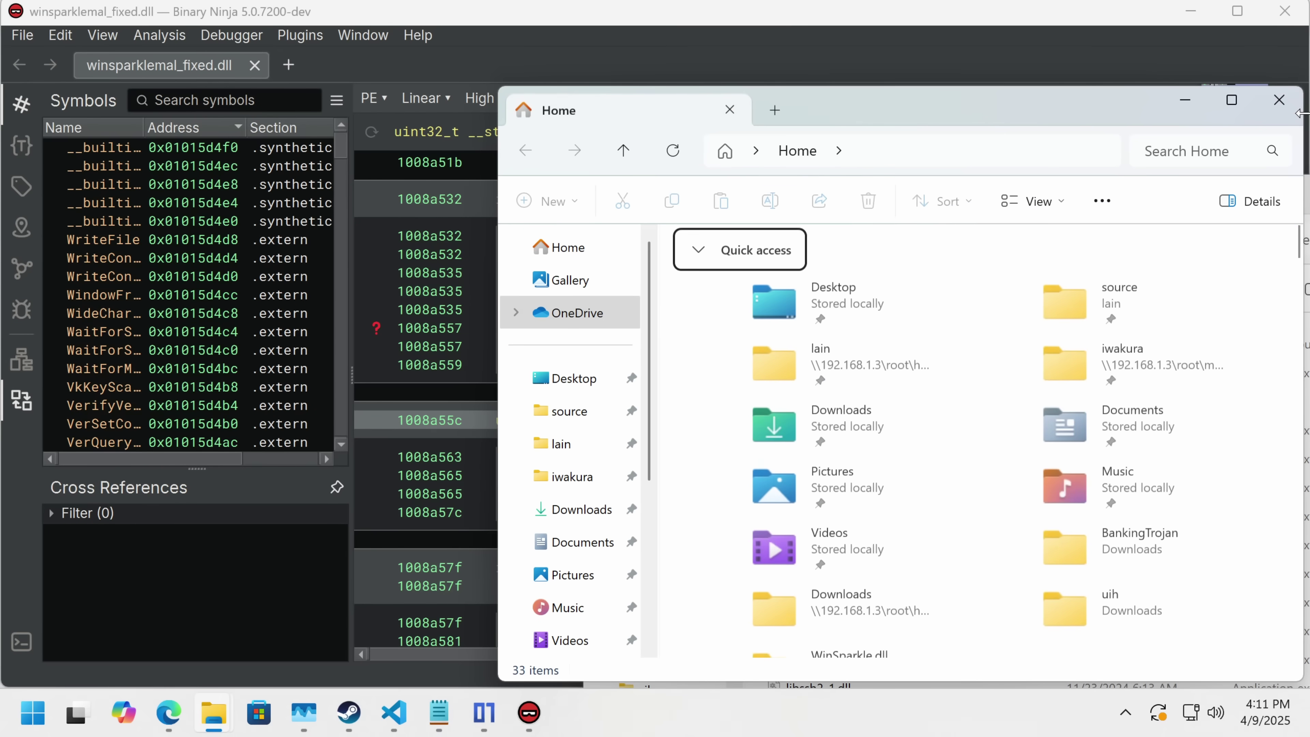
pyautogui.click(1267, 107)
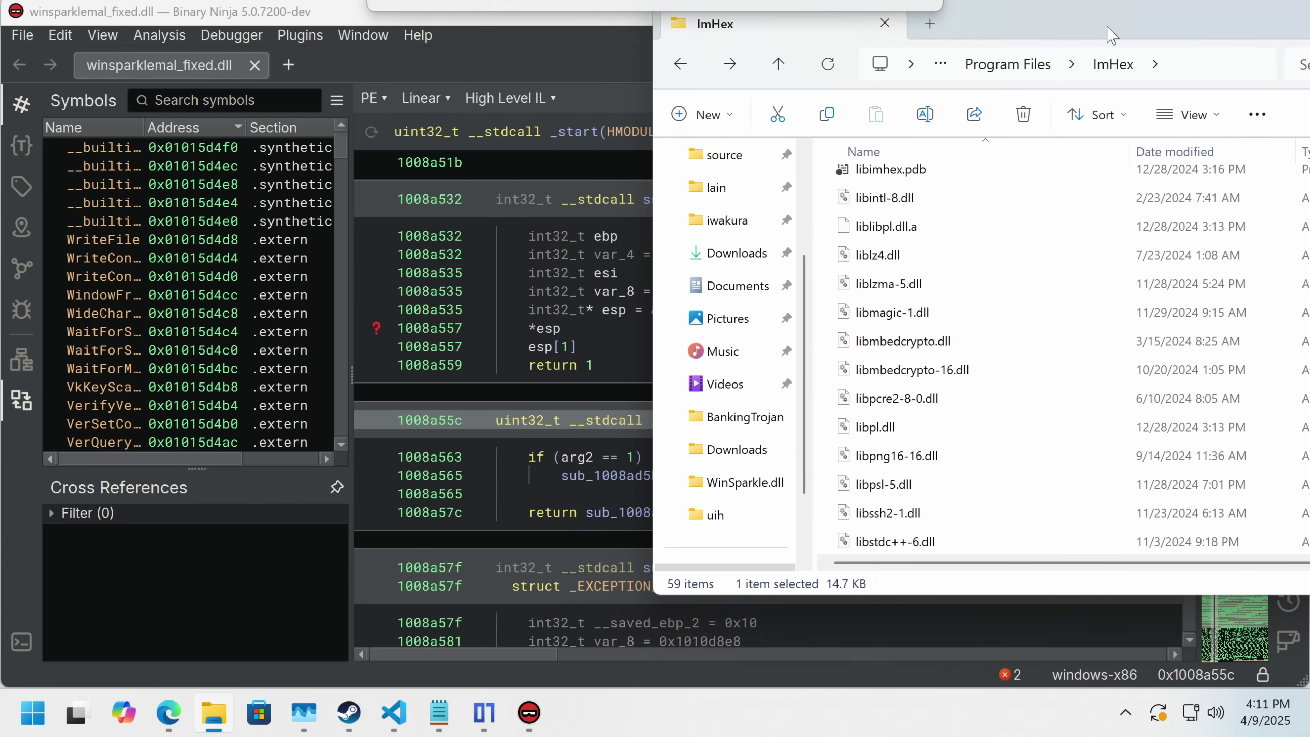
pyautogui.moveTo(1109, 33); pyautogui.dragTo(1055, 65)
pyautogui.scroll(-2, 943, 361)
# Filter the libsystre-0.dll symbol list in Binary Ninja for sub_29a9e1000.
pyautogui.moveTo(822, 540); pyautogui.dragTo(369, 475)
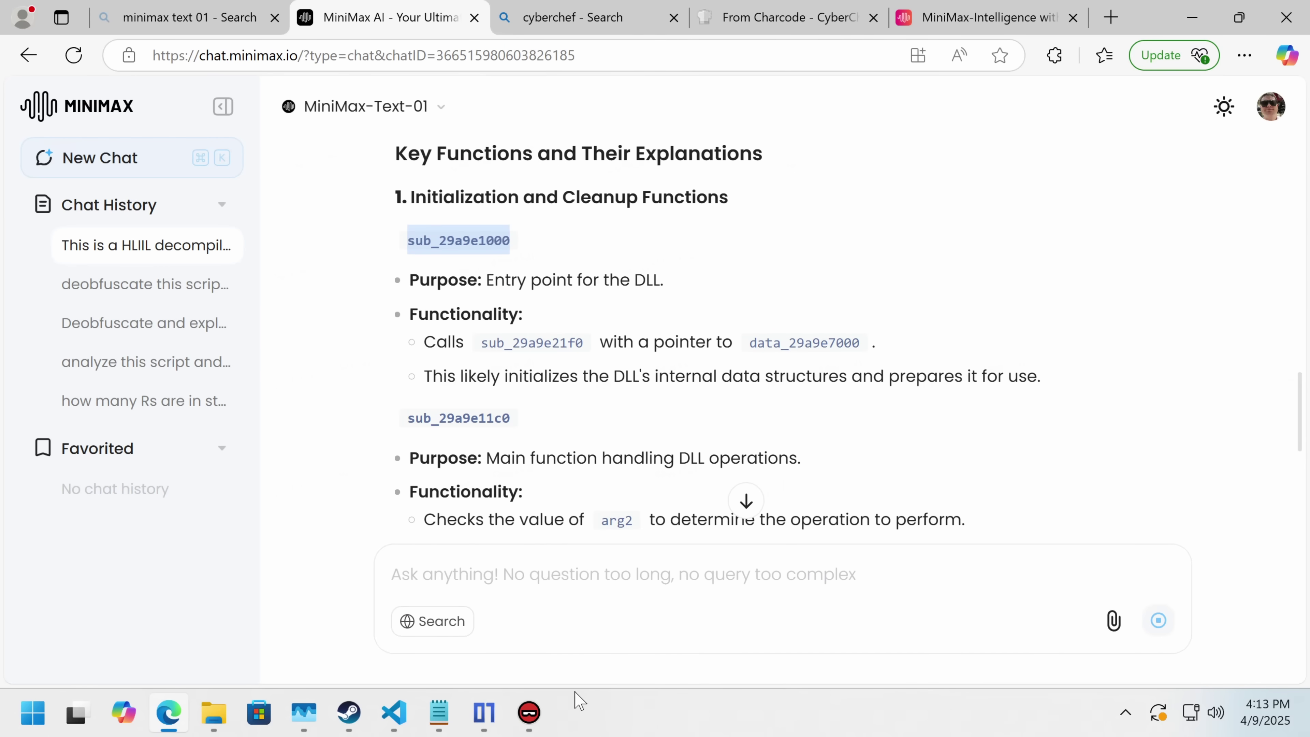
pyautogui.click(538, 718)
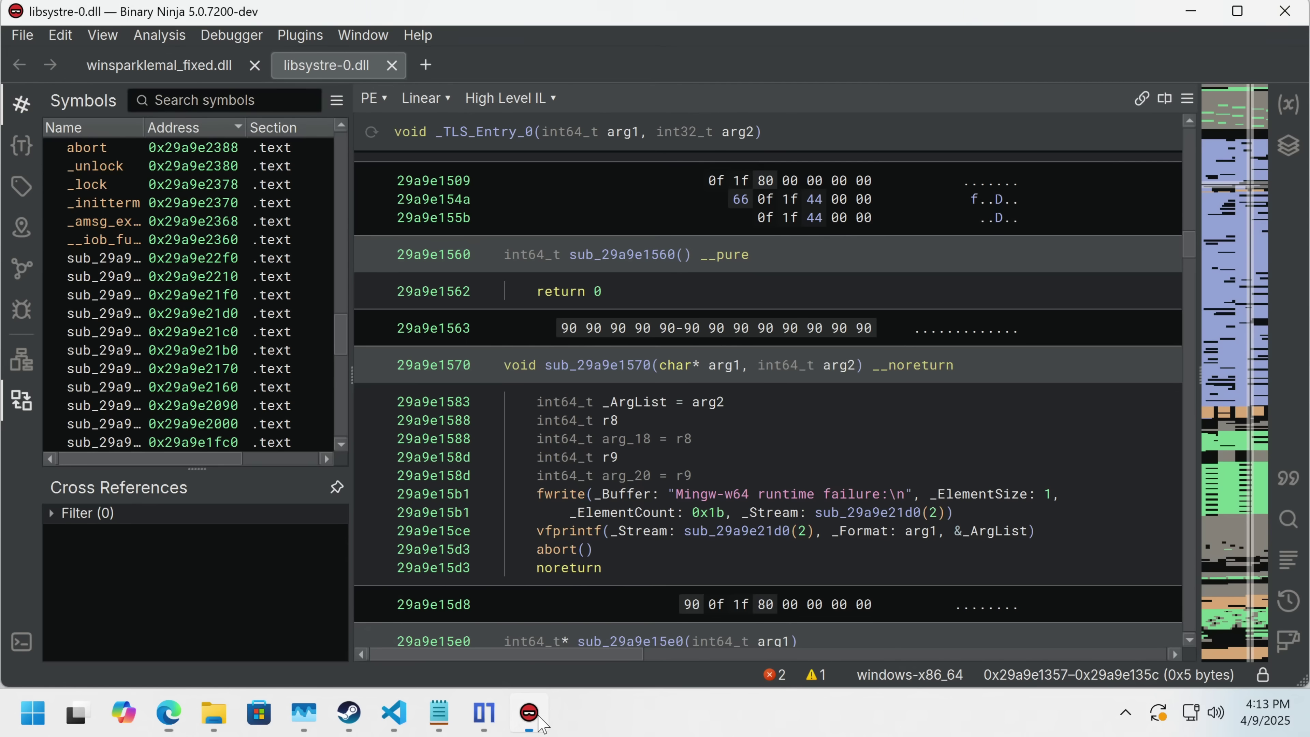
pyautogui.click(232, 95)
pyautogui.write('sub_29a9e1000')
# Scroll the MiniMax reply down to the regcomp, regfree and regexec section.
pyautogui.hotkey('alt', 'Tab')
pyautogui.scroll(-6, 635, 304)
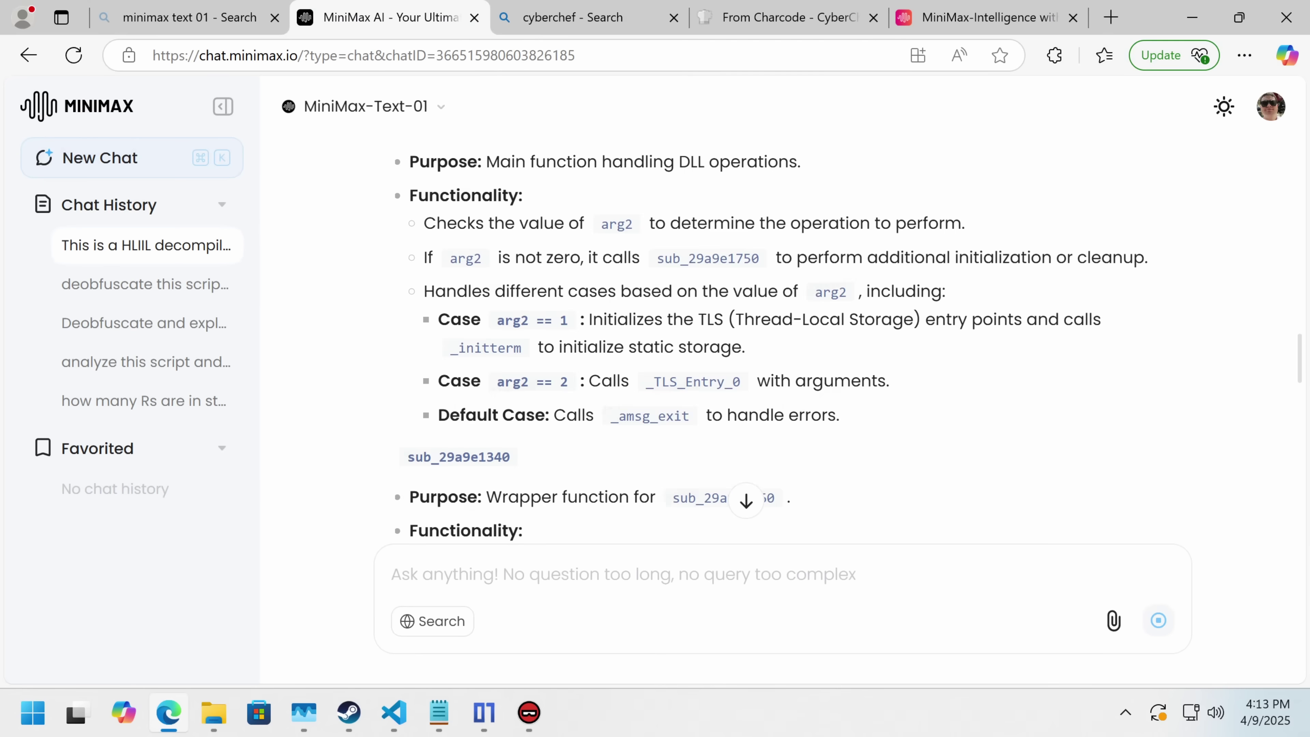
pyautogui.scroll(-5, 518, 202)
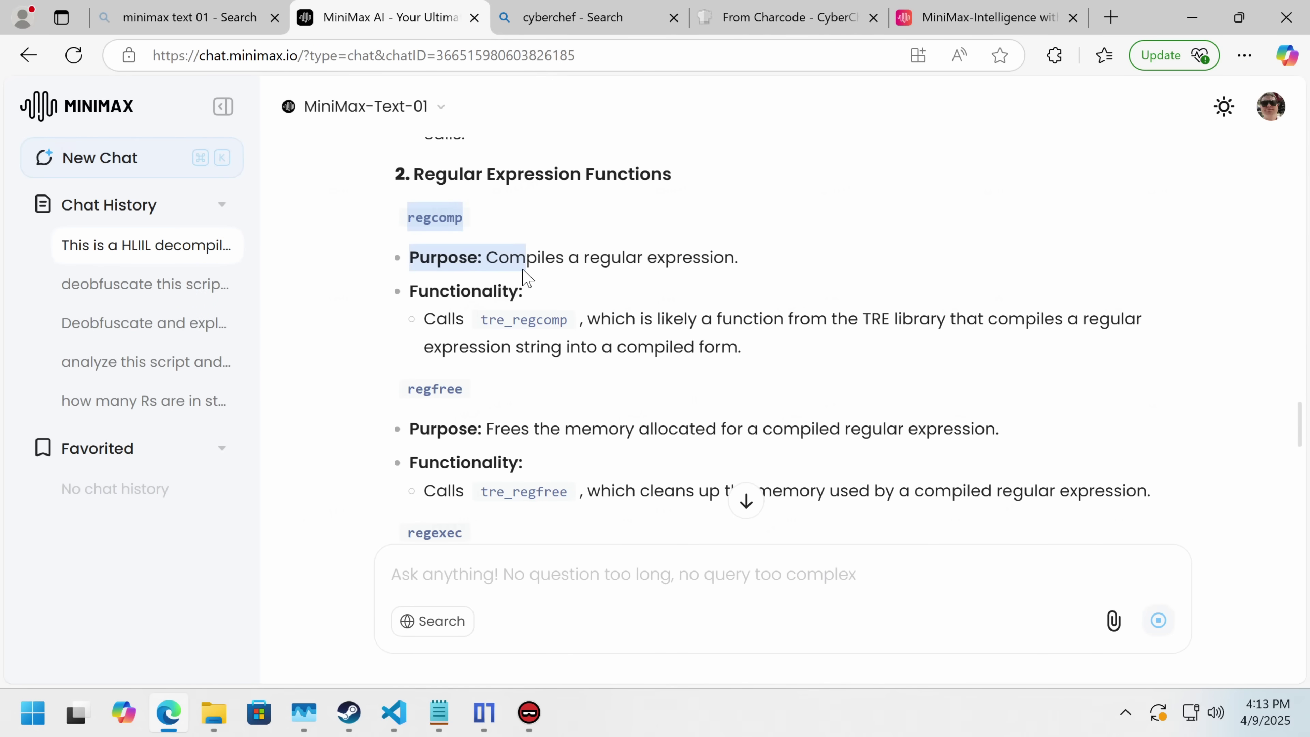
pyautogui.scroll(-2, 526, 296)
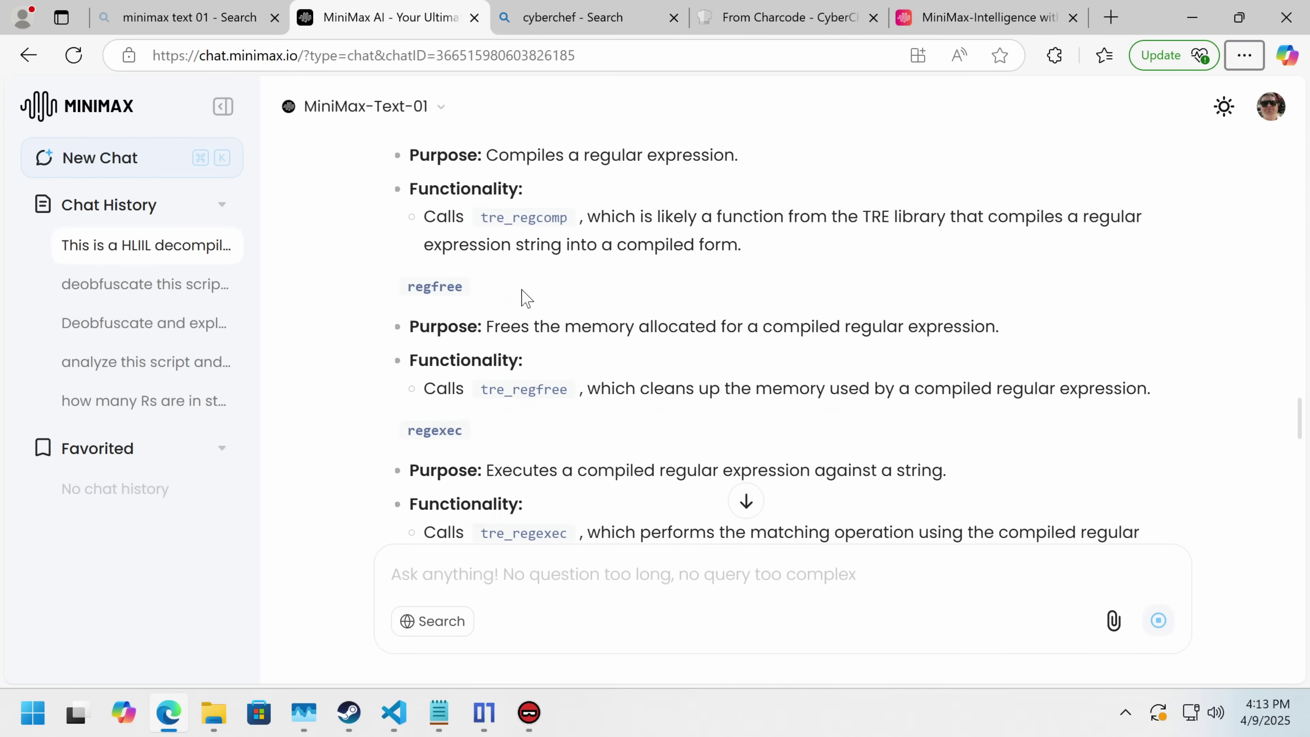
# In libsystre-0.dll, open regcomp and follow tre_regcomp to its libtre-5 import at 0x29a9e91f8.
pyautogui.click(537, 713)
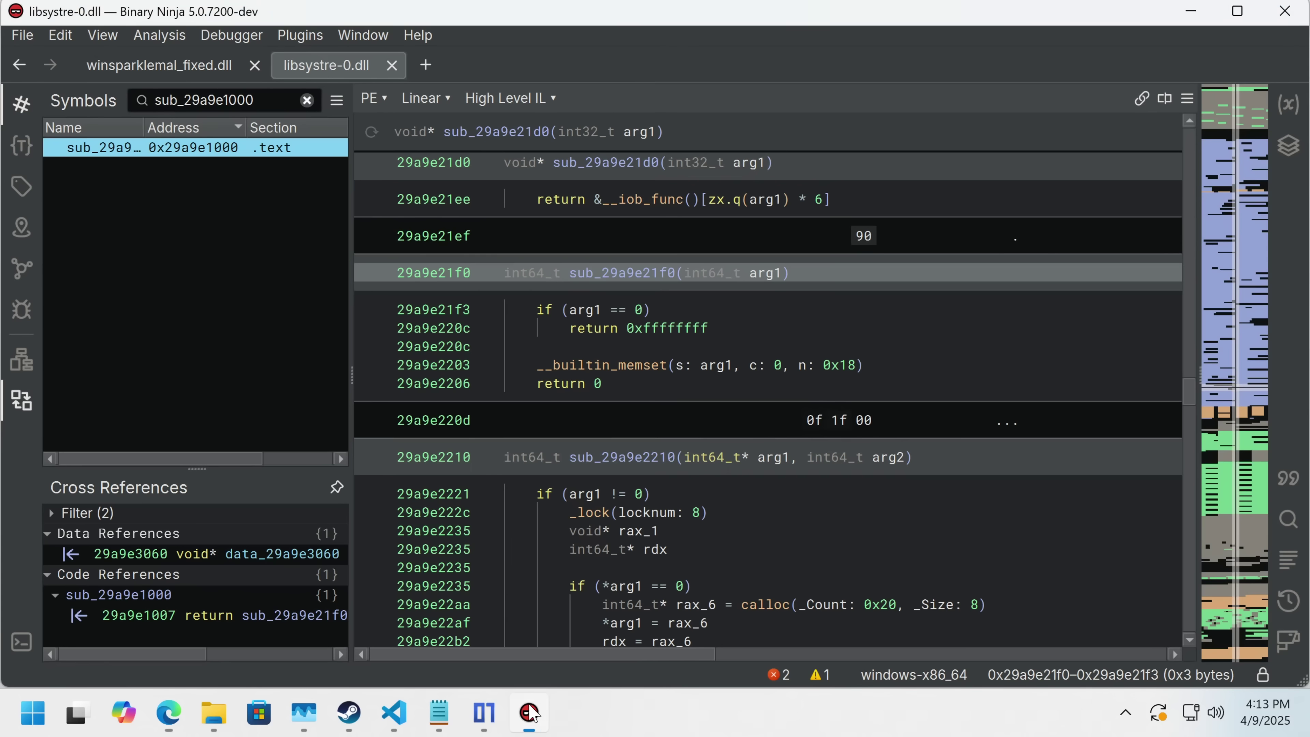
pyautogui.click(221, 72)
pyautogui.click(326, 65)
pyautogui.doubleClick(206, 100)
pyautogui.write('regc')
pyautogui.click(227, 202)
pyautogui.click(620, 309)
pyautogui.doubleClick(620, 309)
pyautogui.click(620, 308)
pyautogui.doubleClick(621, 309)
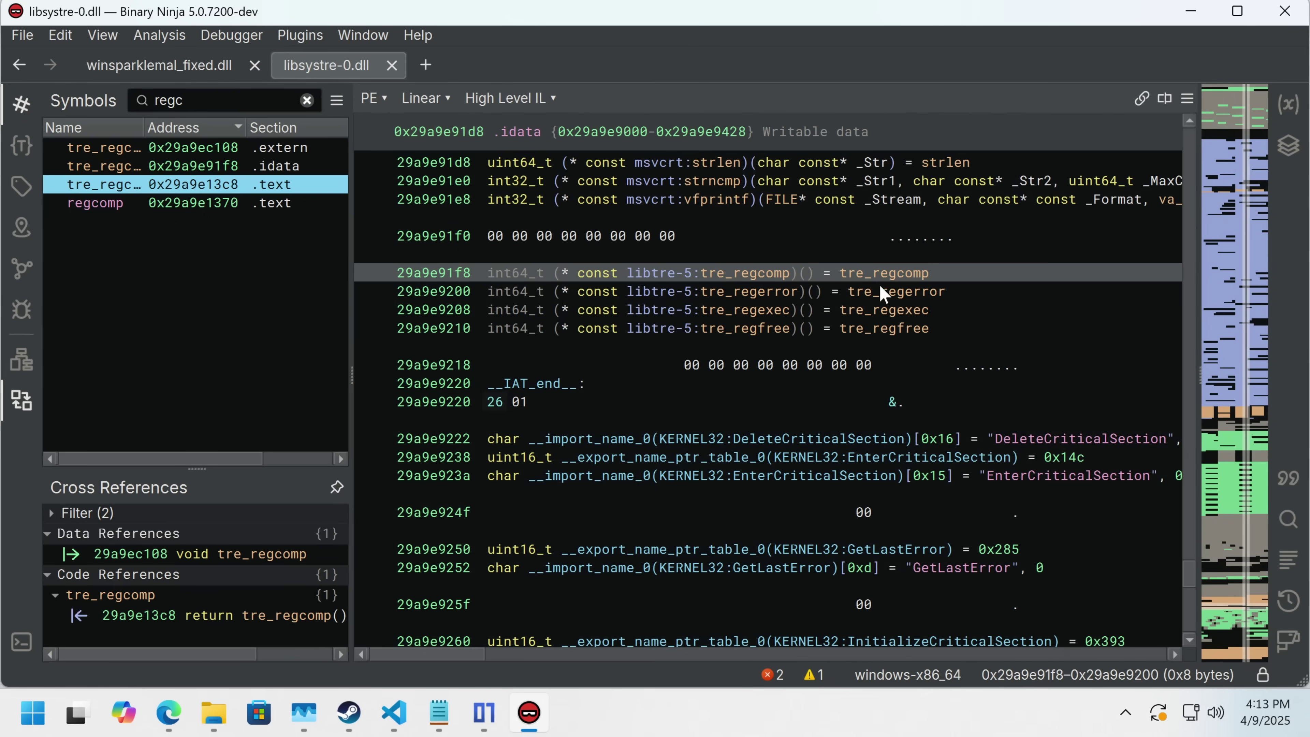
pyautogui.click(688, 291)
# Copy sub_29a9e1c50 from the chat explanation and open that function in Binary Ninja.
pyautogui.hotkey('alt', 'Tab')
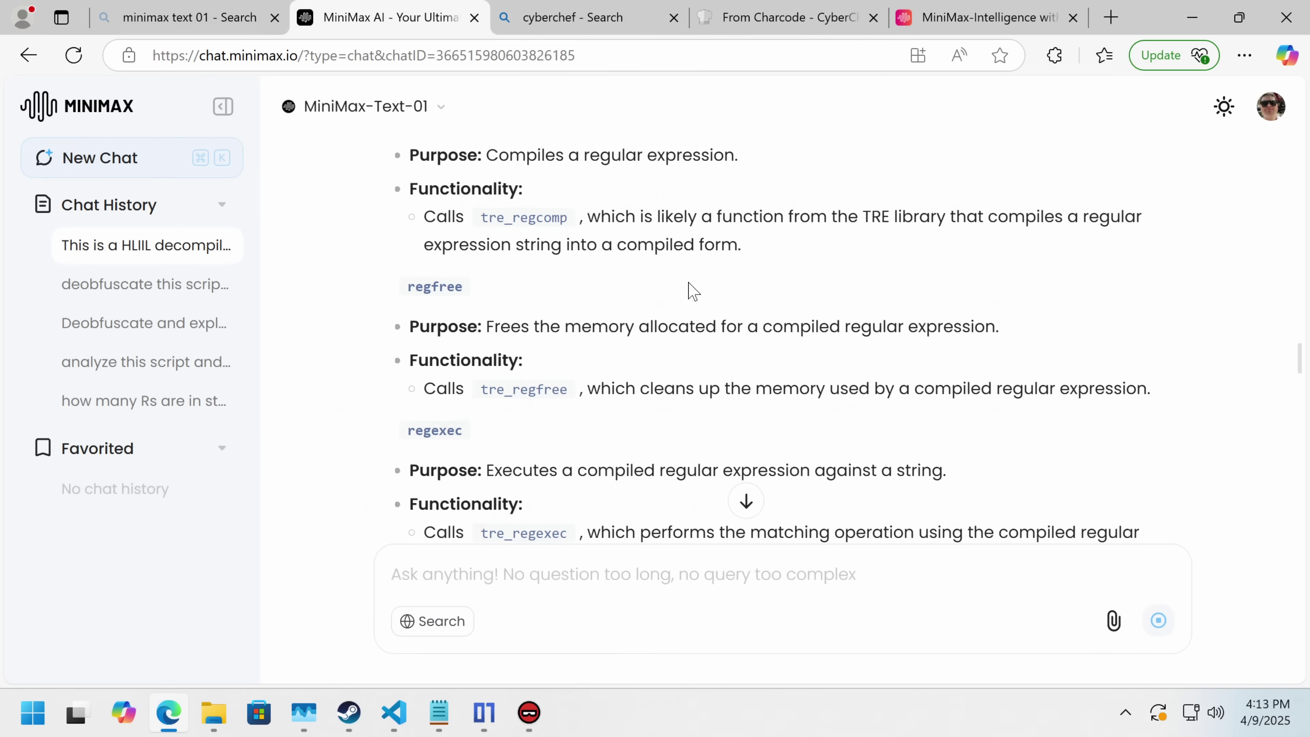
pyautogui.scroll(-4, 689, 292)
pyautogui.scroll(-4, 689, 297)
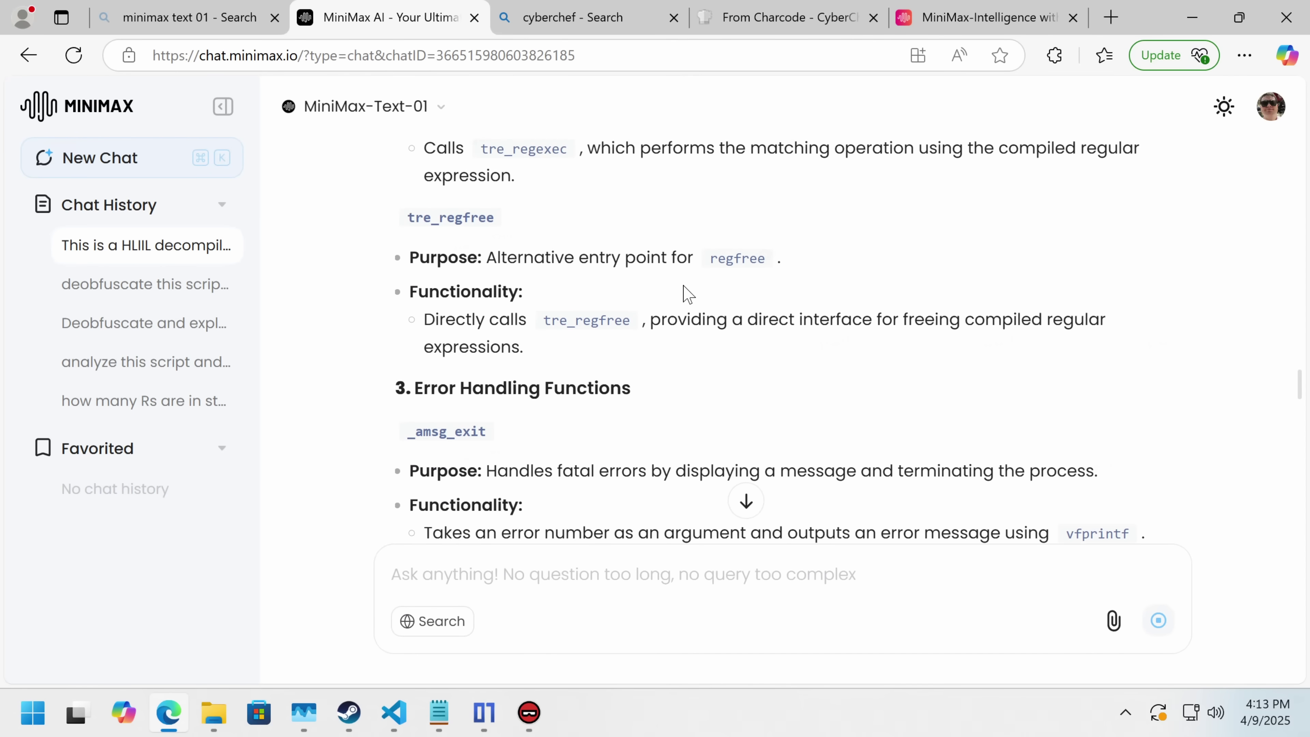
pyautogui.scroll(-4, 689, 296)
pyautogui.scroll(-12, 598, 211)
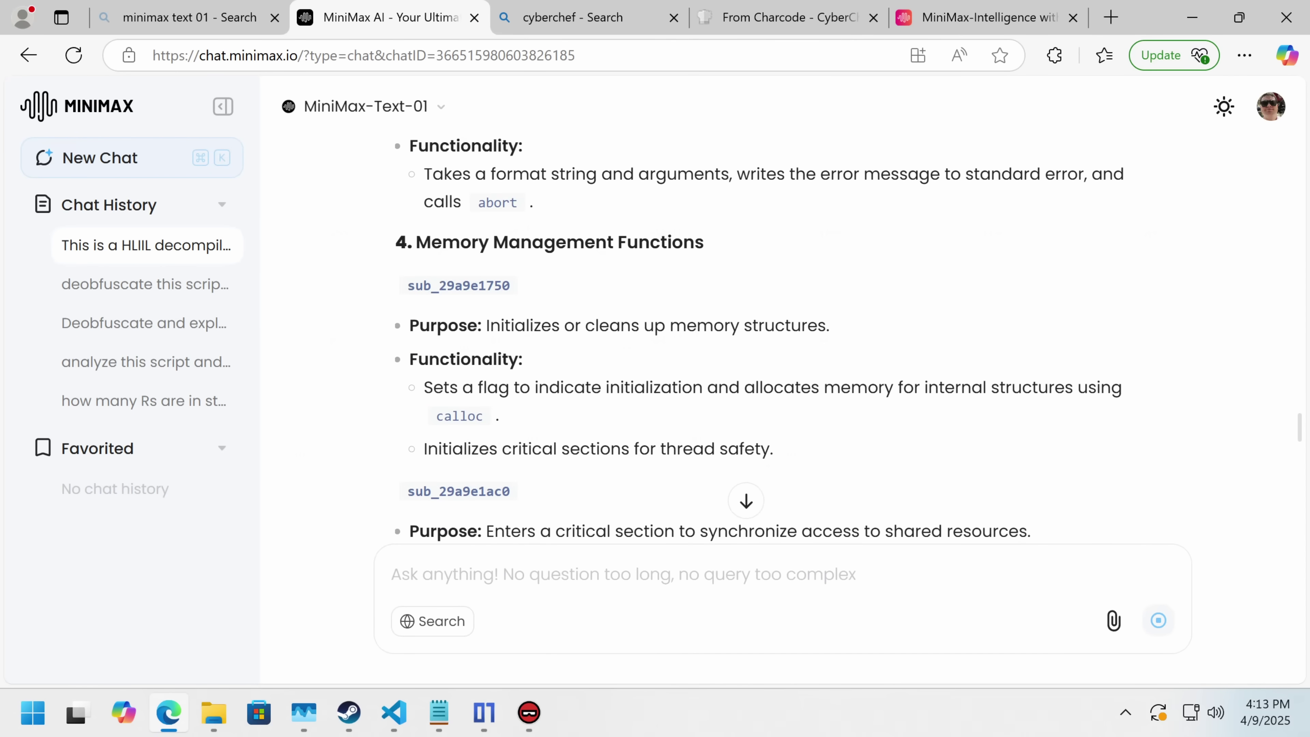
pyautogui.doubleClick(459, 249)
pyautogui.click(528, 712)
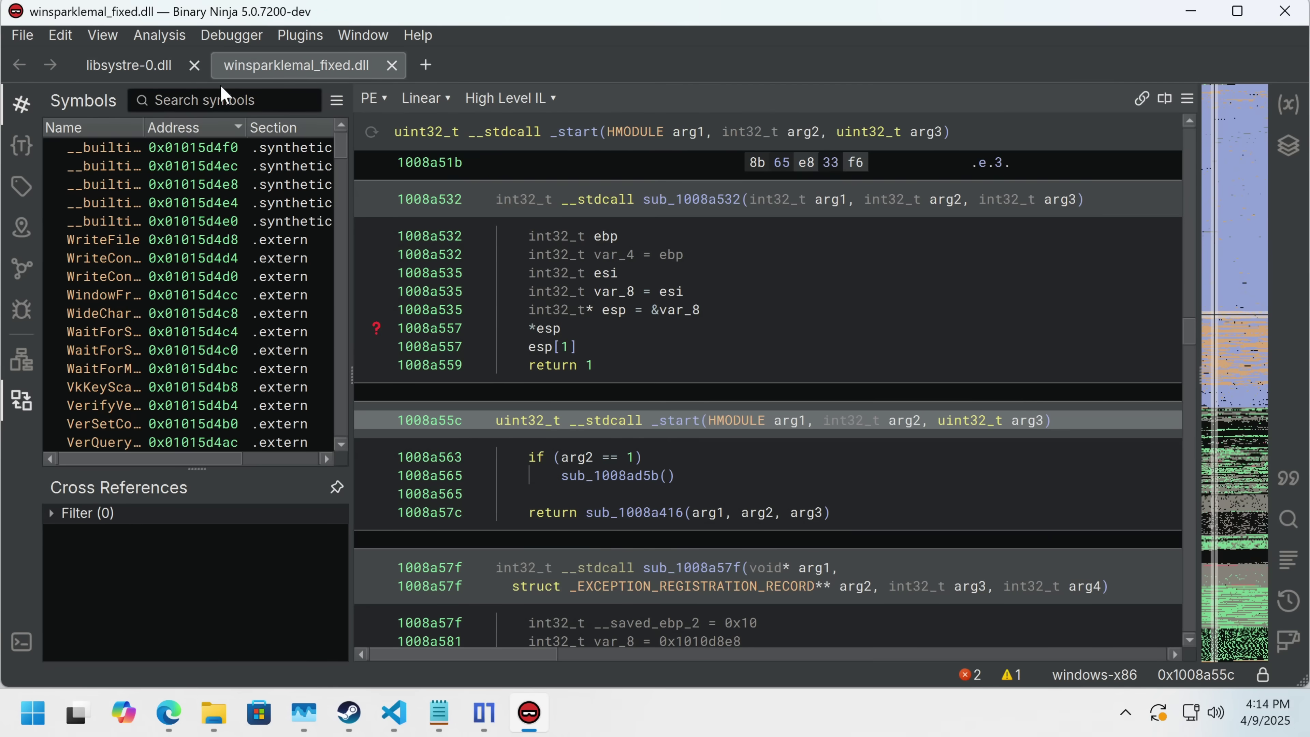
pyautogui.click(221, 84)
pyautogui.write('sub_29a9e1c50')
pyautogui.press('Return')
# Compare sub_29a9e1d60's 0x5a4d MZ check with the chat, then restore Binary Ninja down.
pyautogui.hotkey('alt', 'Tab')
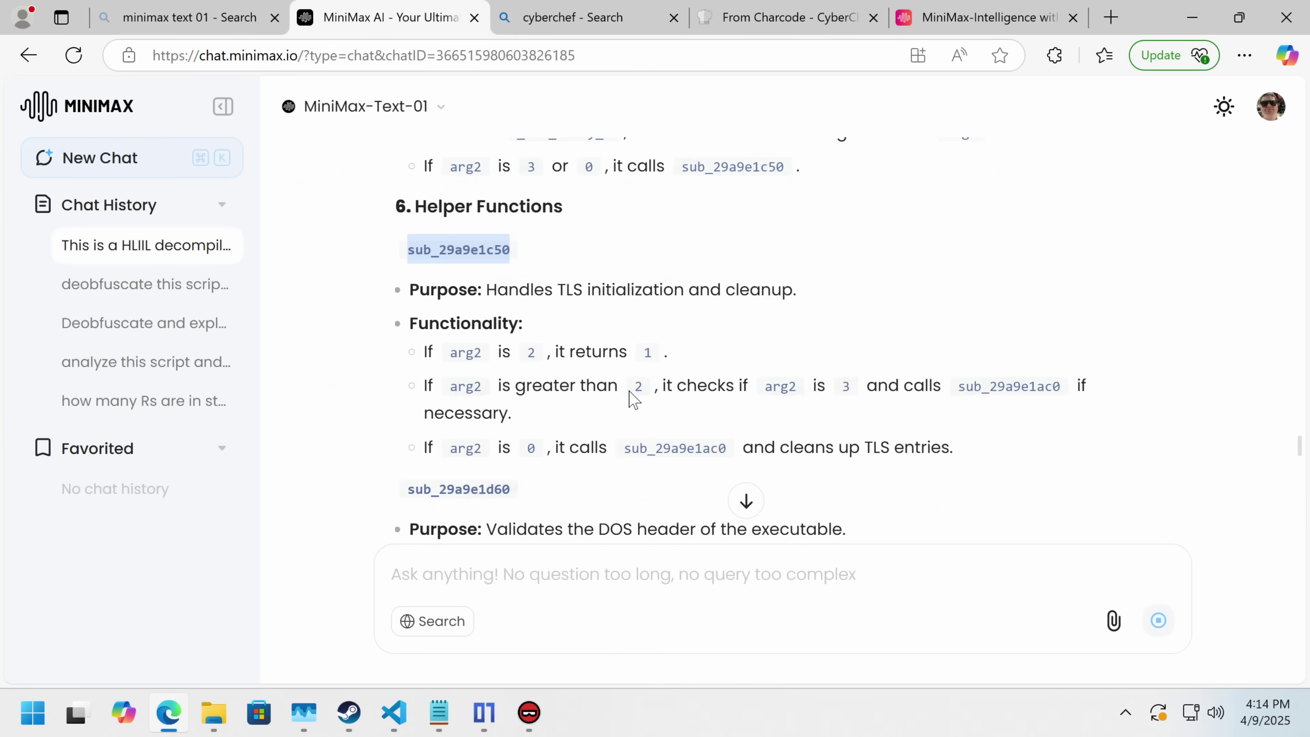
pyautogui.scroll(-5, 626, 397)
pyautogui.click(724, 365)
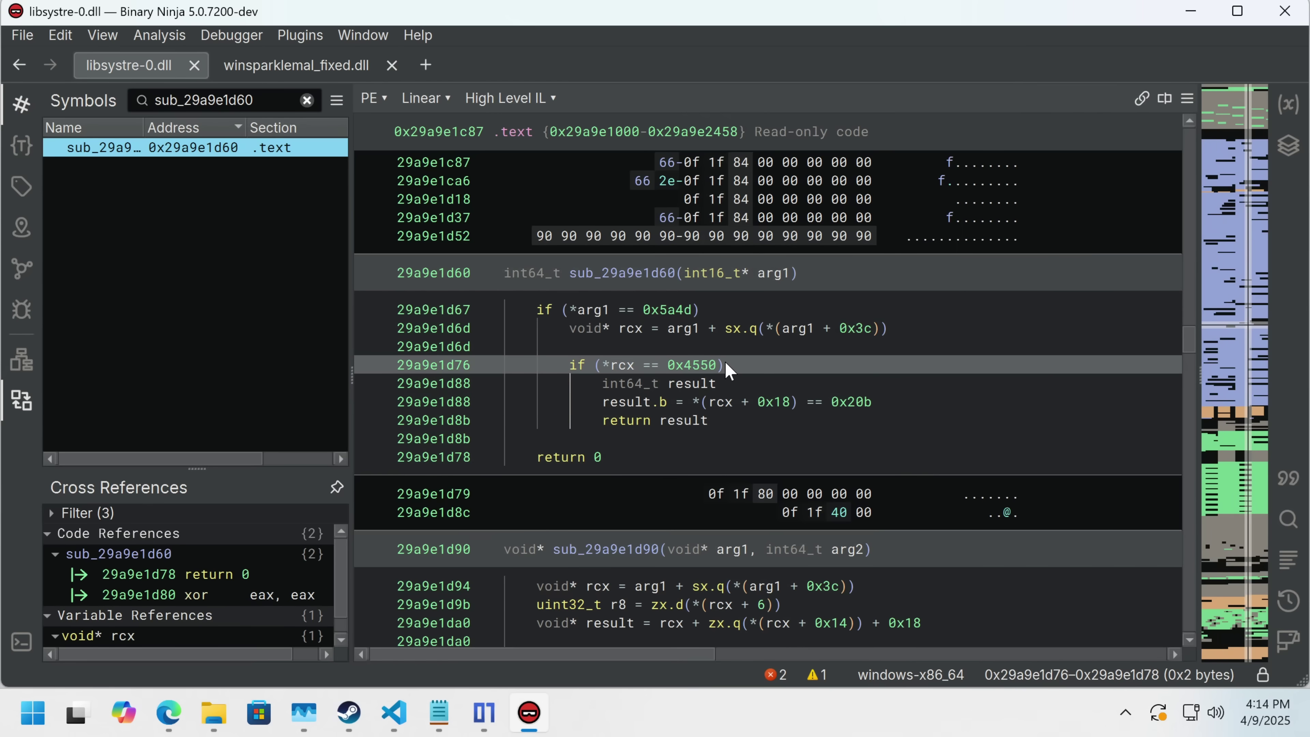
pyautogui.click(634, 328)
pyautogui.click(668, 310)
pyautogui.moveTo(696, 11); pyautogui.dragTo(696, 598)
pyautogui.scroll(-6, 748, 497)
pyautogui.click(747, 500)
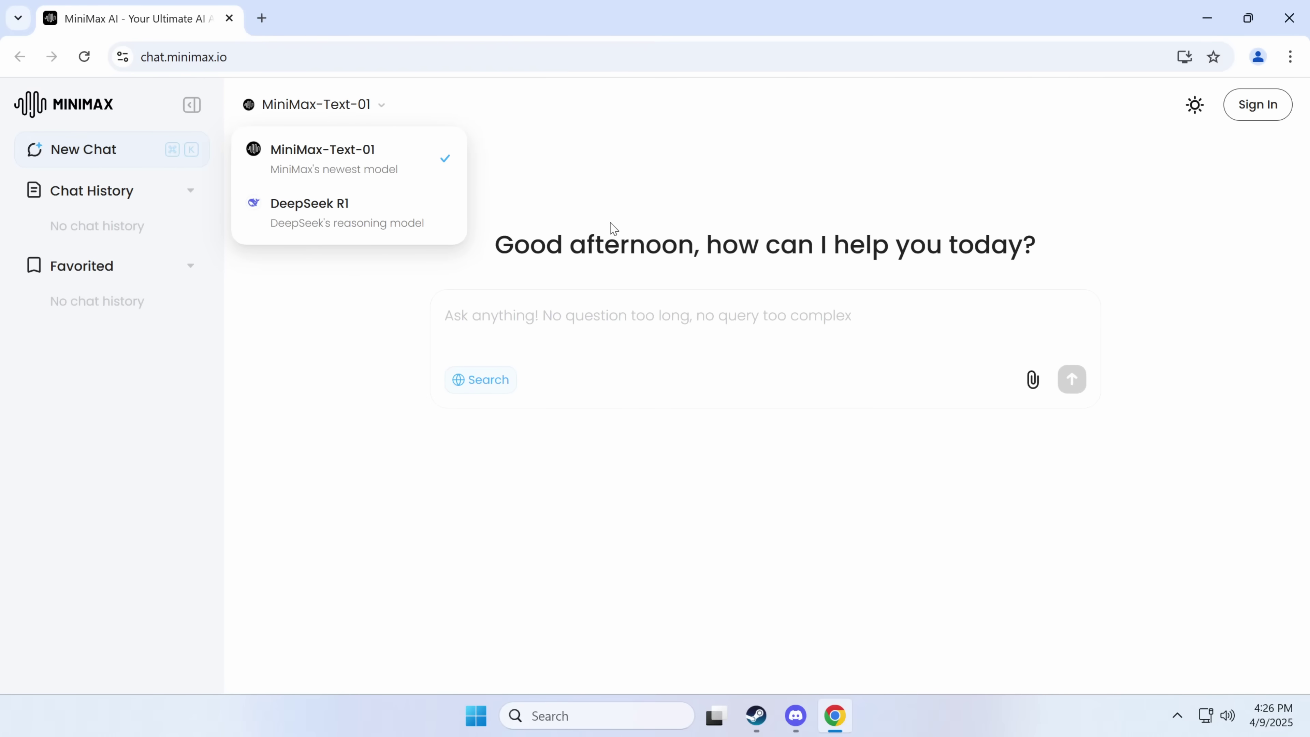
# Leave the chat model on MiniMax-Text-01 and navigate the tab to minimax.io.
pyautogui.click(341, 155)
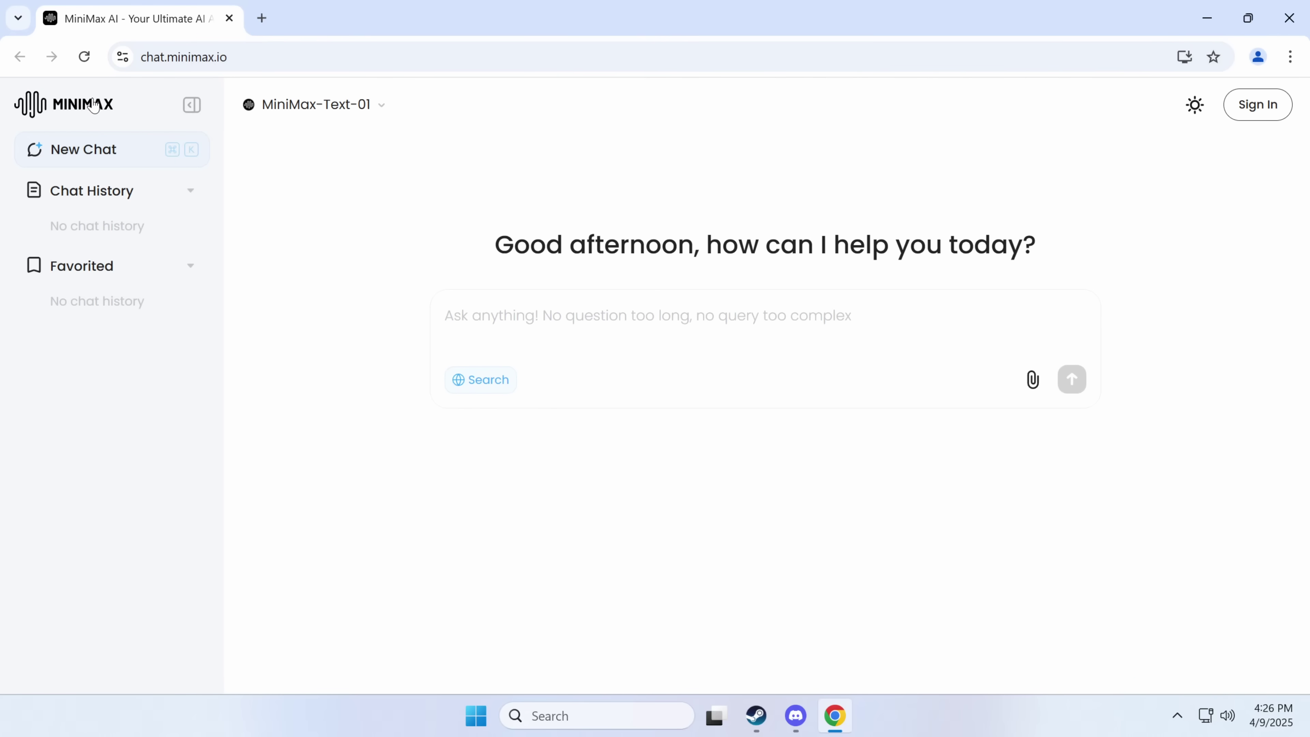
pyautogui.click(360, 121)
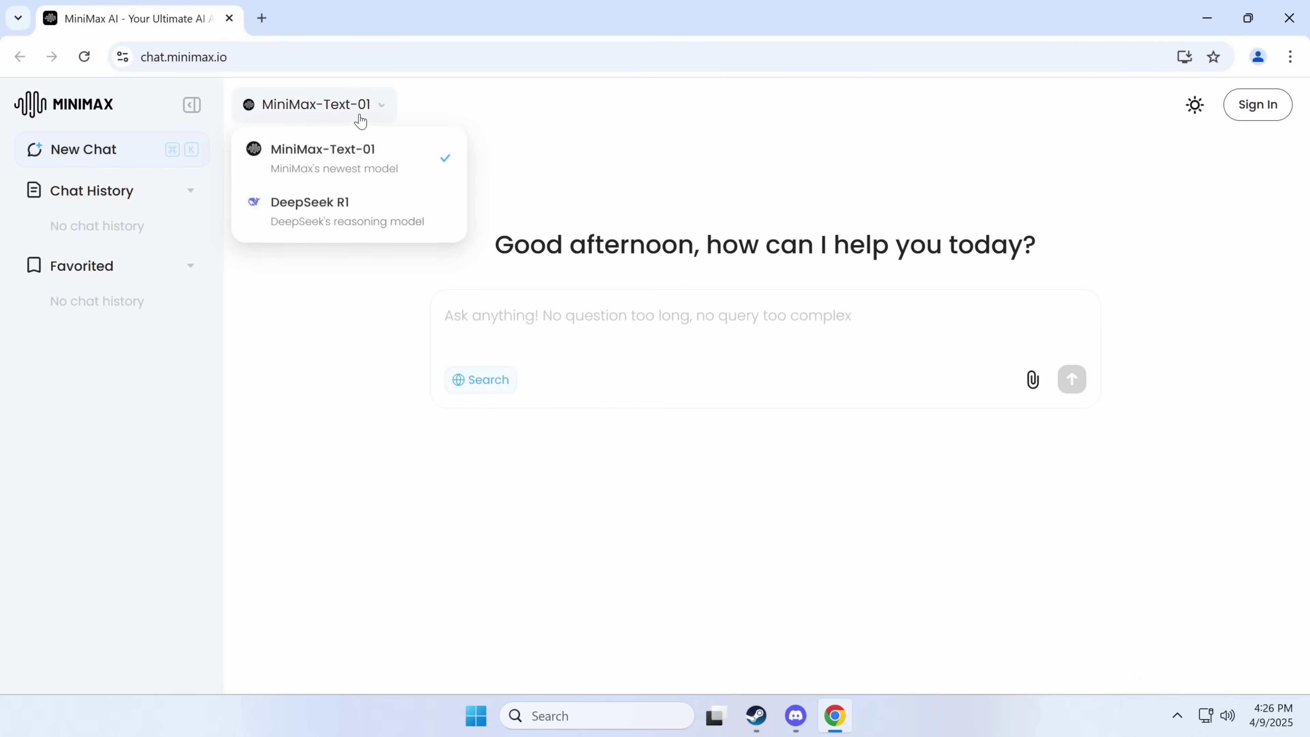
pyautogui.click(355, 57)
pyautogui.write('minimax.io')
pyautogui.press('Return')
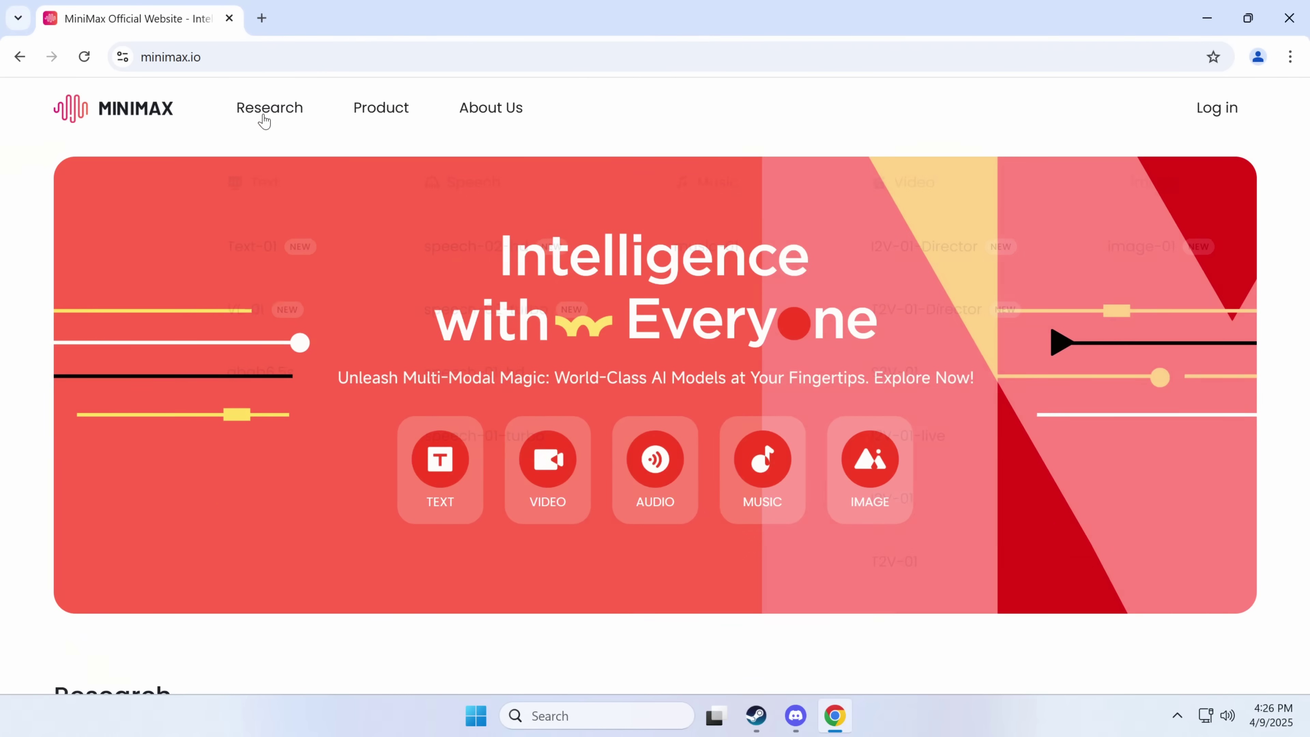
# Preview the Research models menu, then scroll the minimax.io homepage down to its footer.
pyautogui.moveTo(263, 119)
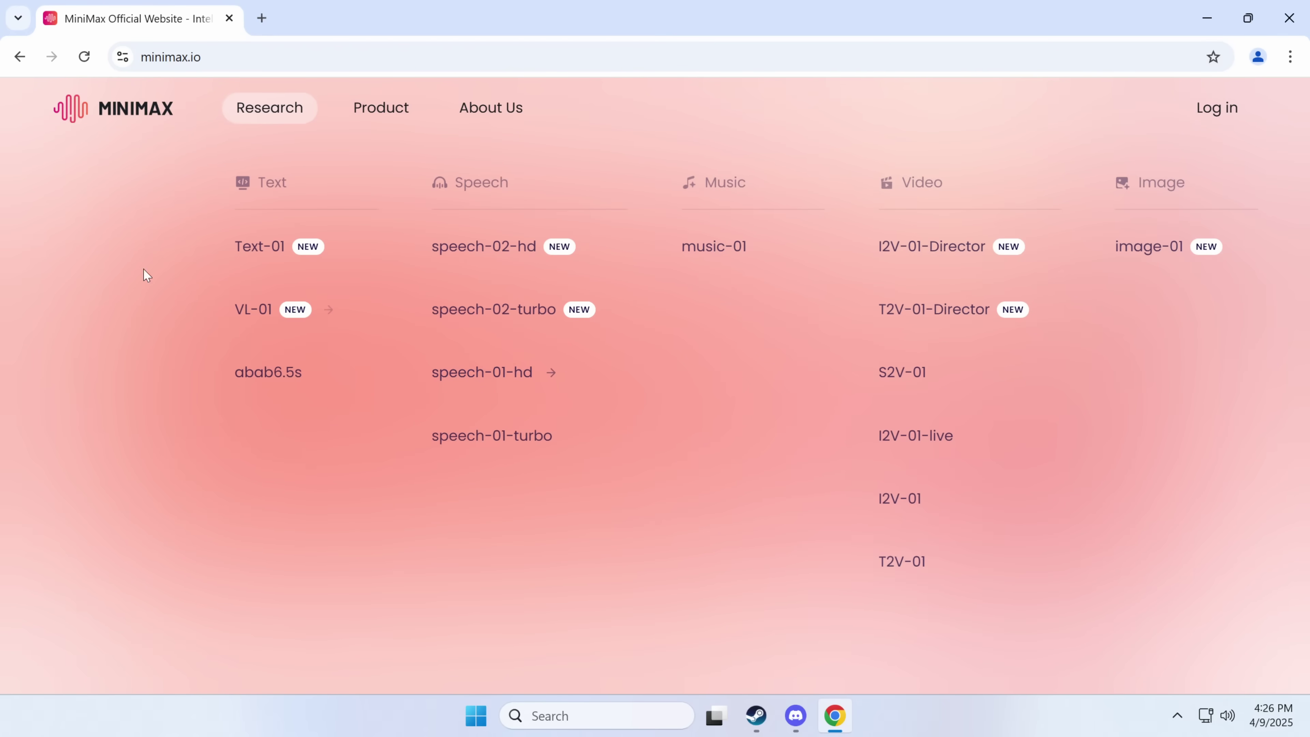
pyautogui.click(229, 104)
pyautogui.scroll(-10, 523, 570)
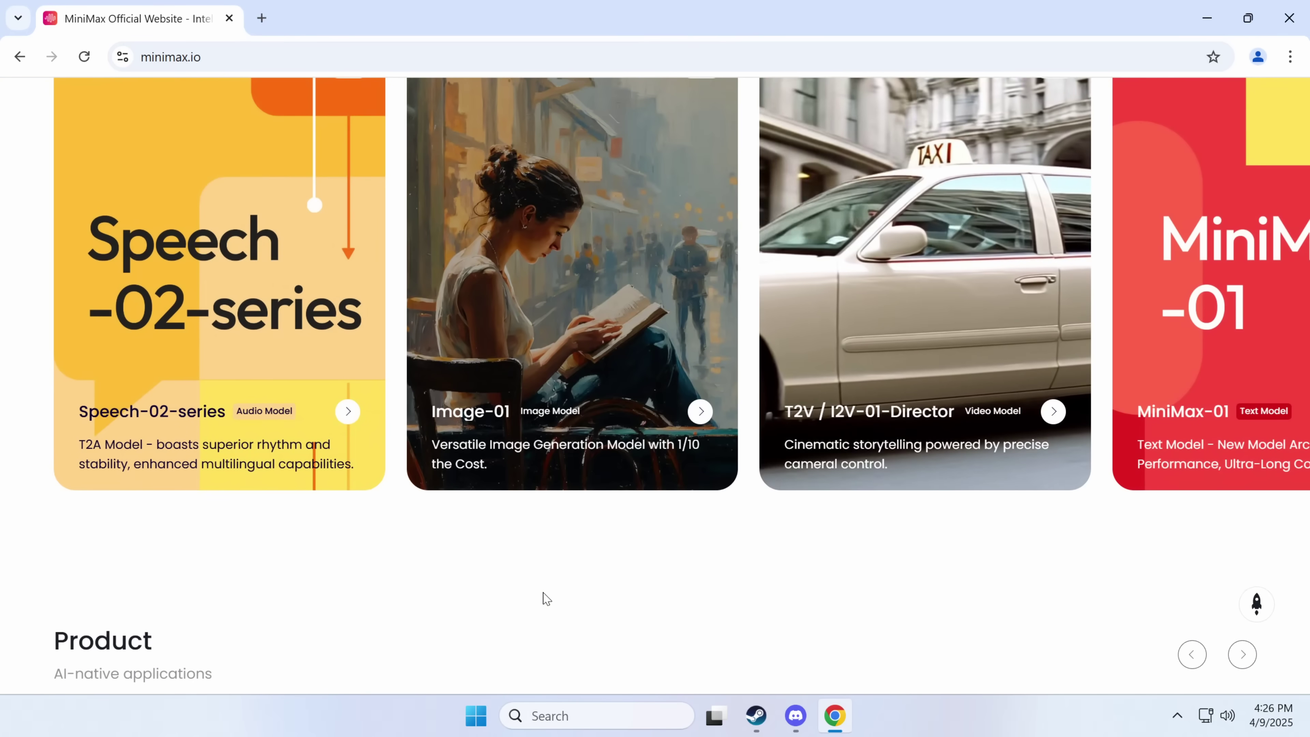
pyautogui.scroll(3, 561, 585)
pyautogui.scroll(-10, 561, 585)
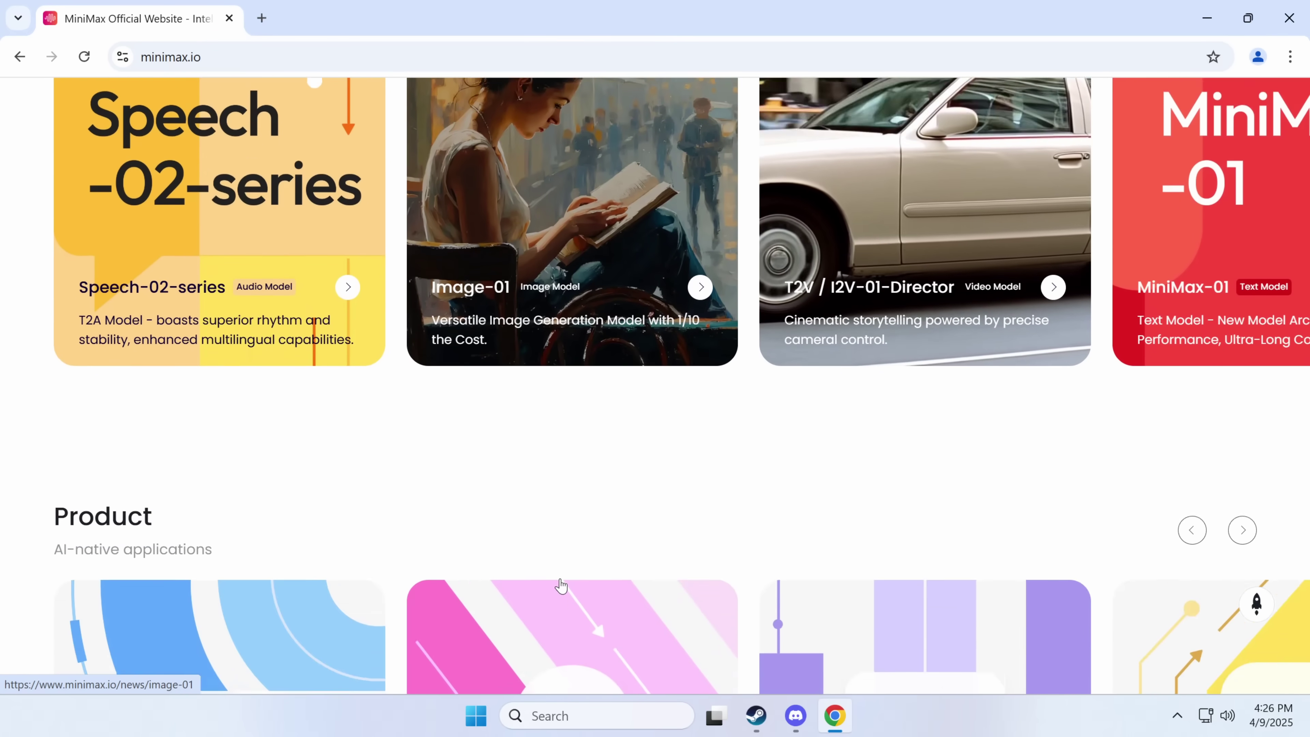
pyautogui.scroll(-7, 561, 585)
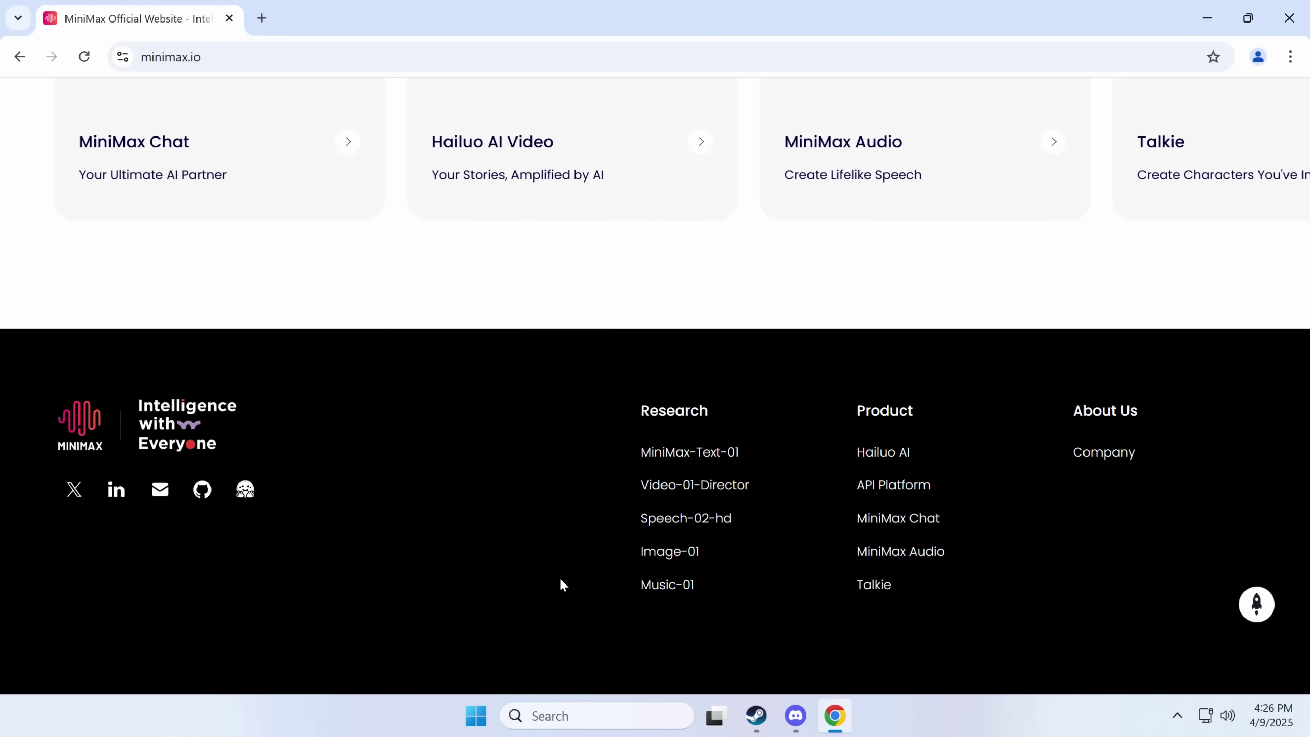